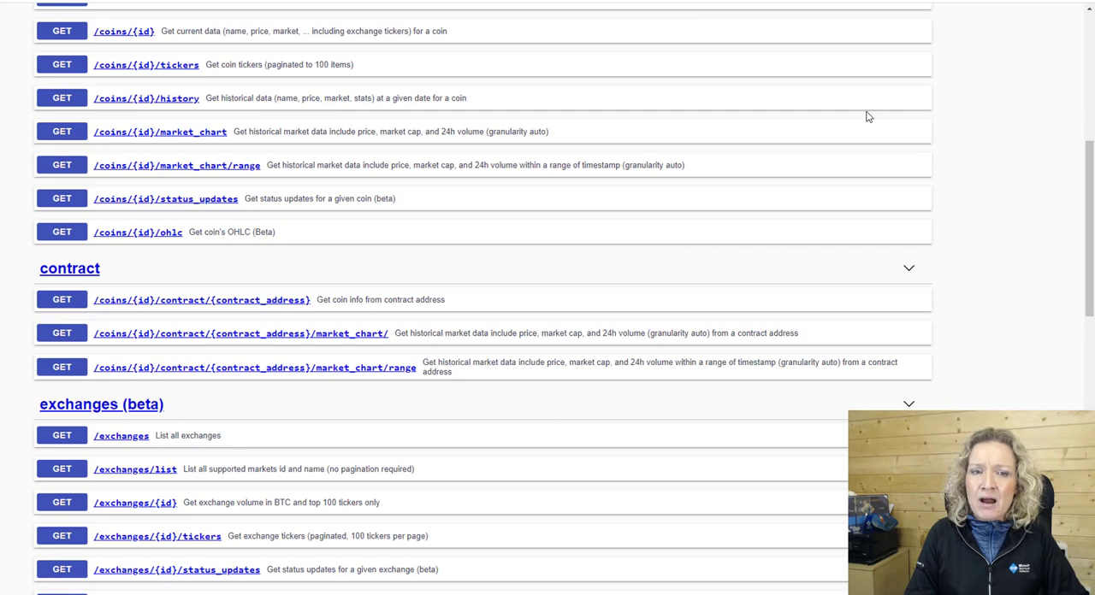
Open the /simple/price endpoint in the simple section and enable its parameters for a trial request.
left_click_drag(1085, 157, 1085, 24)
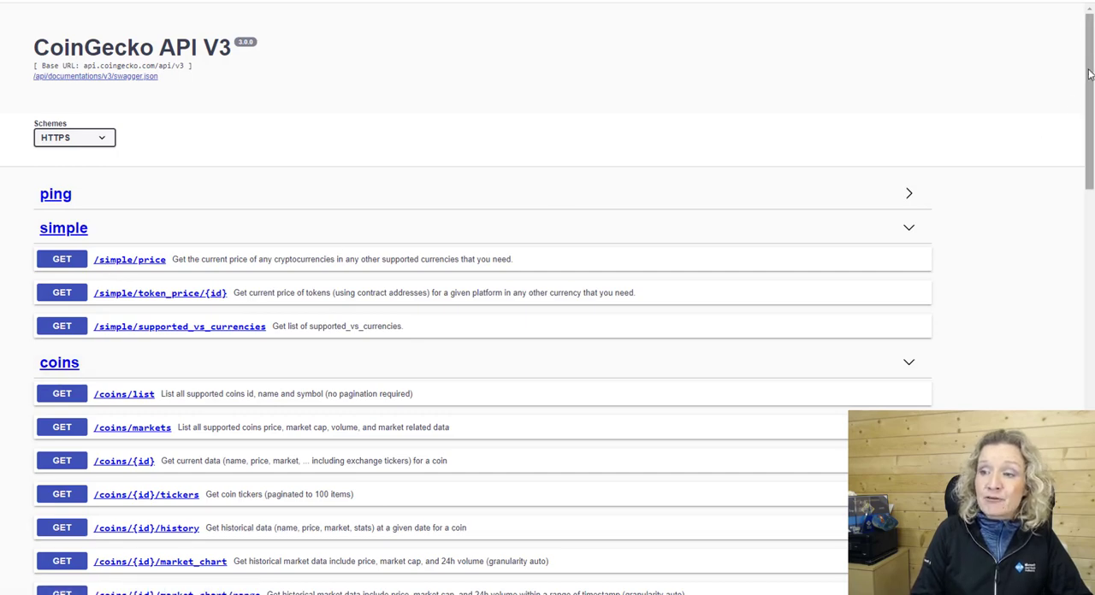
mouse_move(1089, 76)
left_mouse_down()
mouse_move(1066, 141)
mouse_move(1075, 471)
mouse_move(1093, 75)
left_mouse_up()
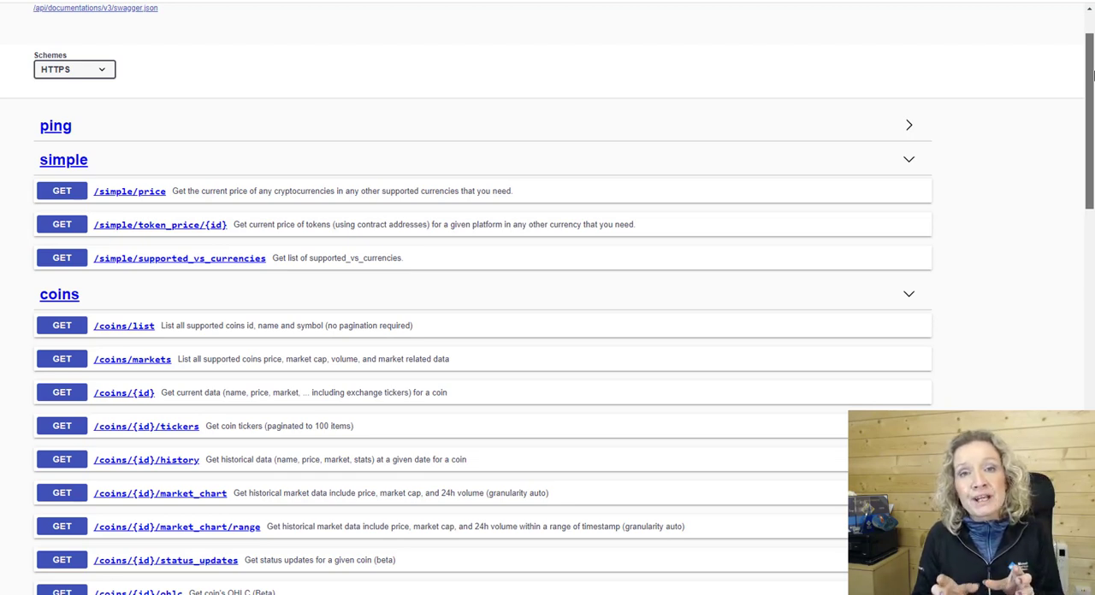
left_click_drag(1094, 76, 1094, 75)
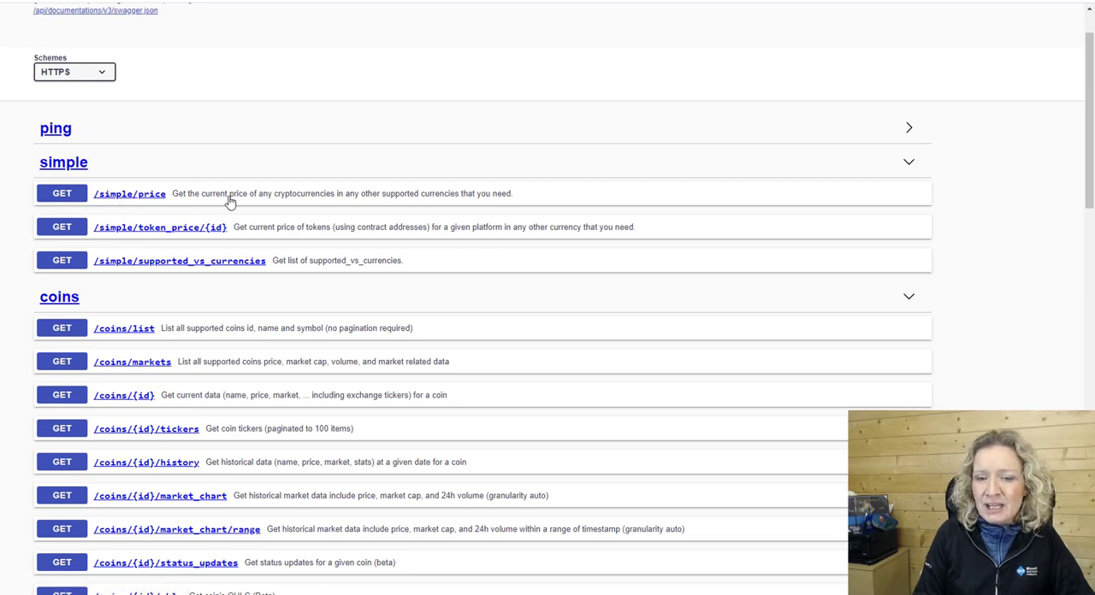
left_click(338, 201)
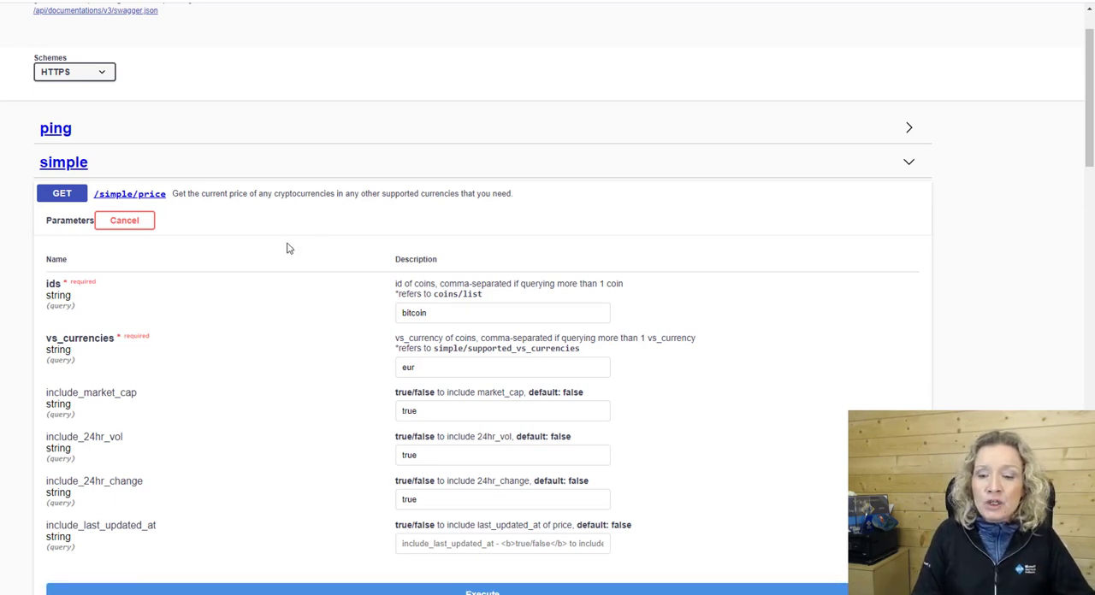
left_click(125, 222)
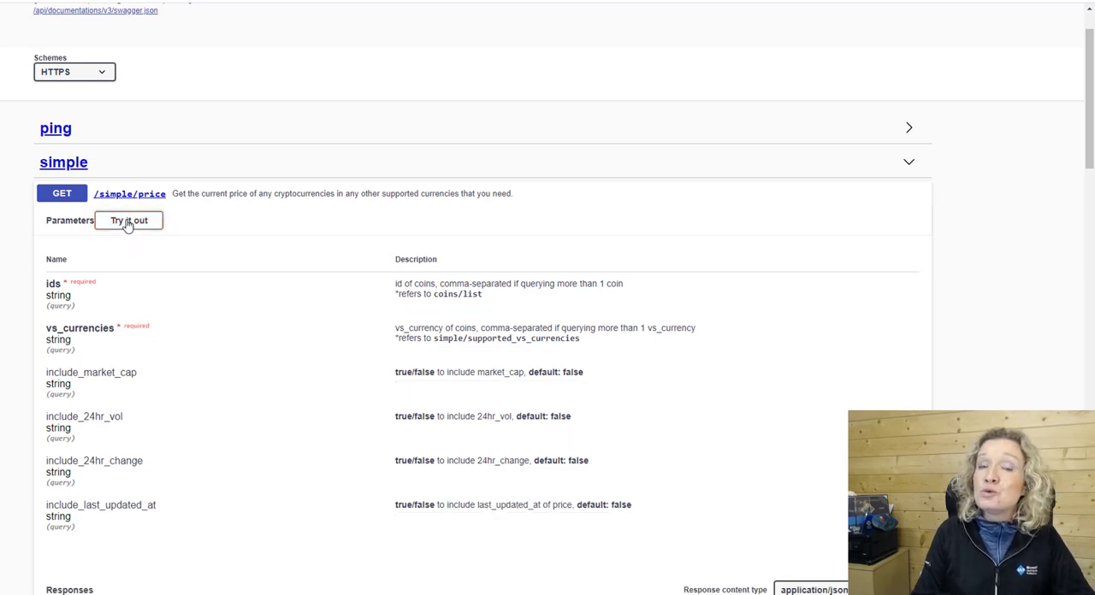
left_click(128, 221)
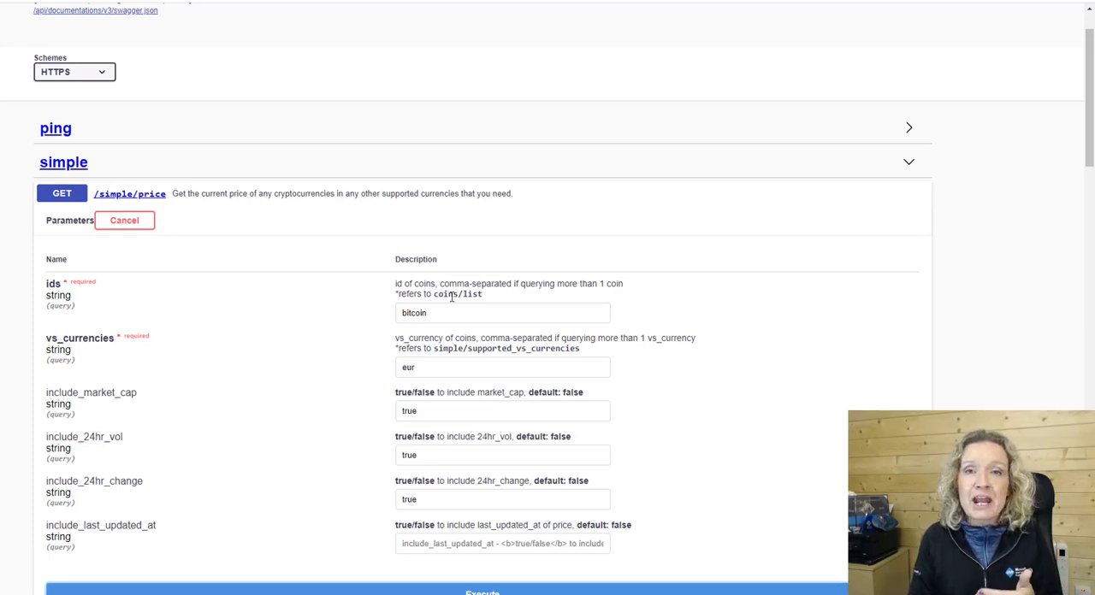
Execute the /simple/price request for bitcoin in eur, with market cap, 24hr volume and 24hr change set to true.
left_click_drag(439, 310, 391, 313)
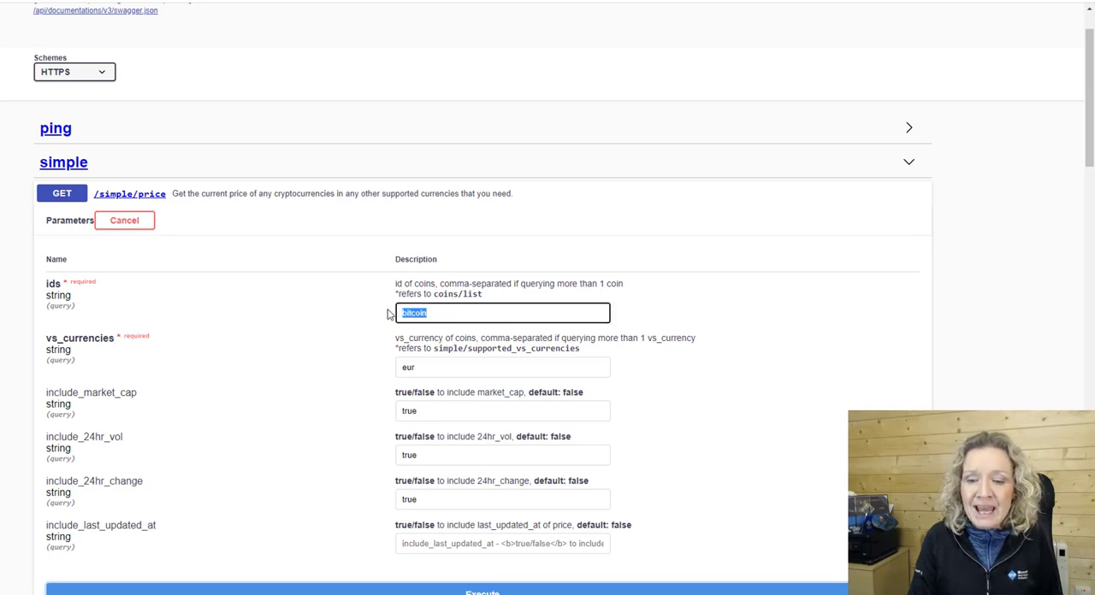
left_click(438, 315)
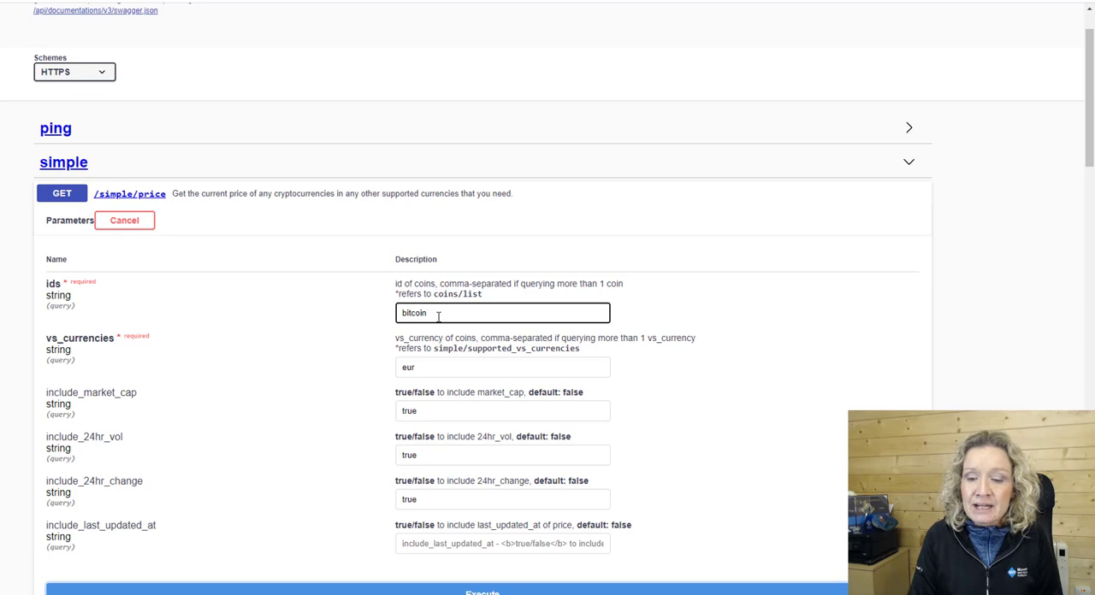
left_click_drag(448, 368, 394, 367)
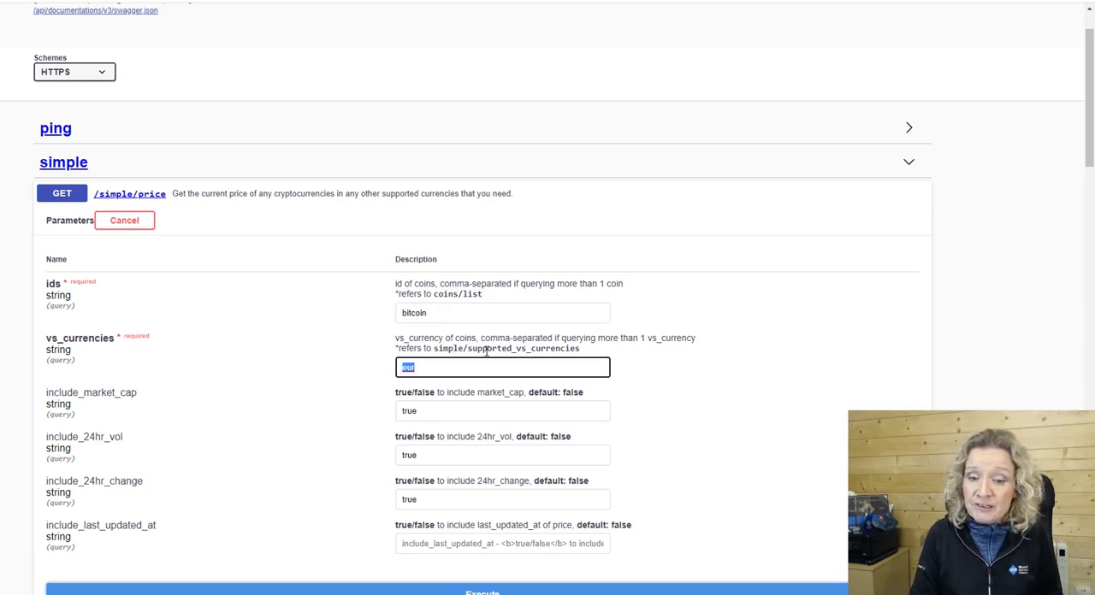
left_click(444, 368)
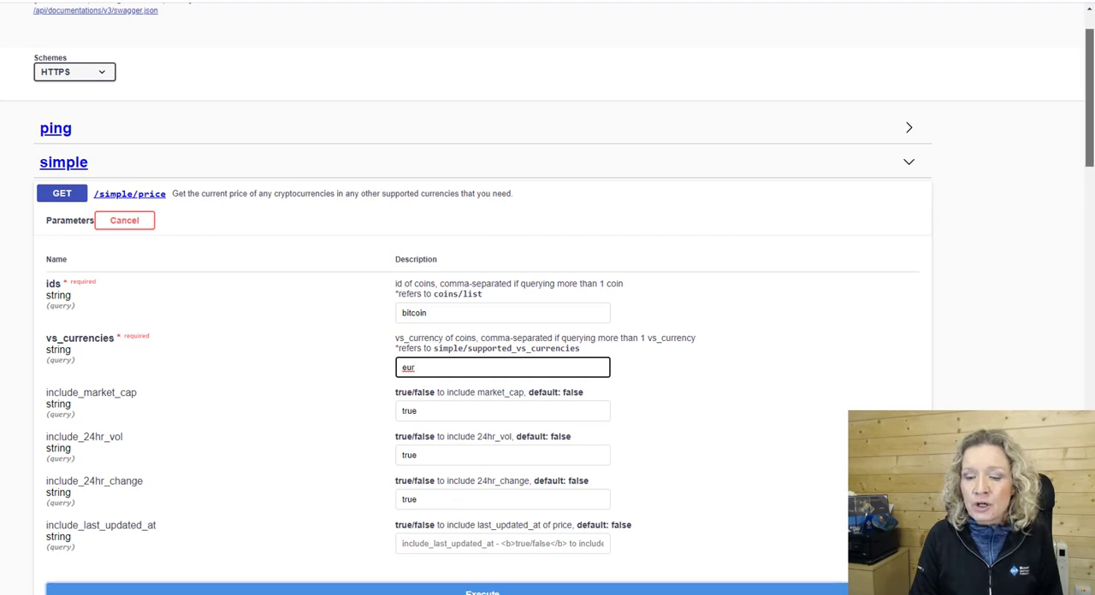
scroll(978, 196, "down", 2)
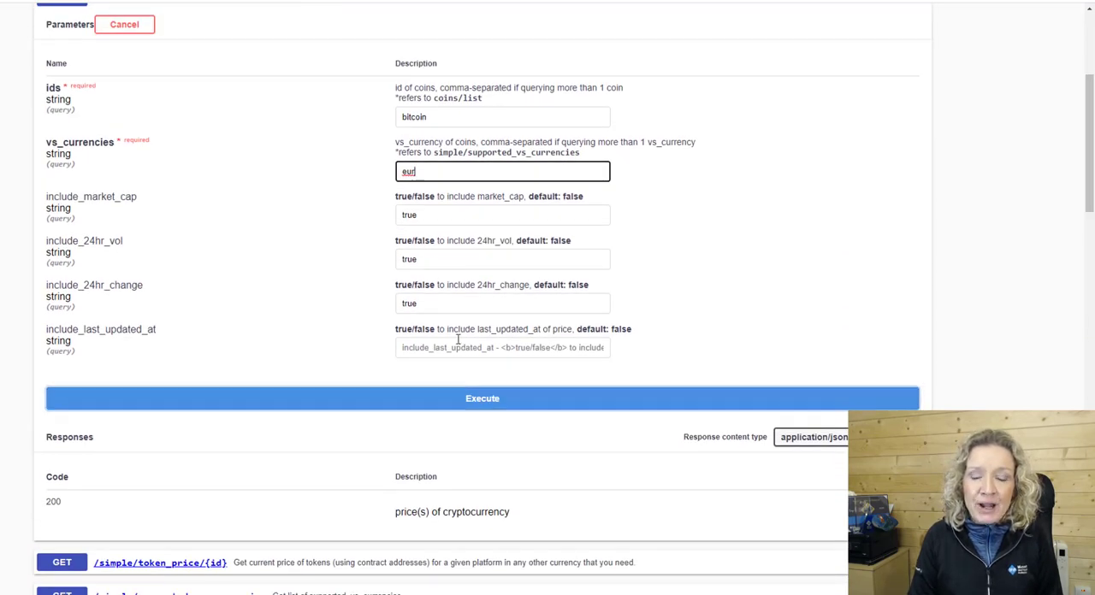
left_click(420, 399)
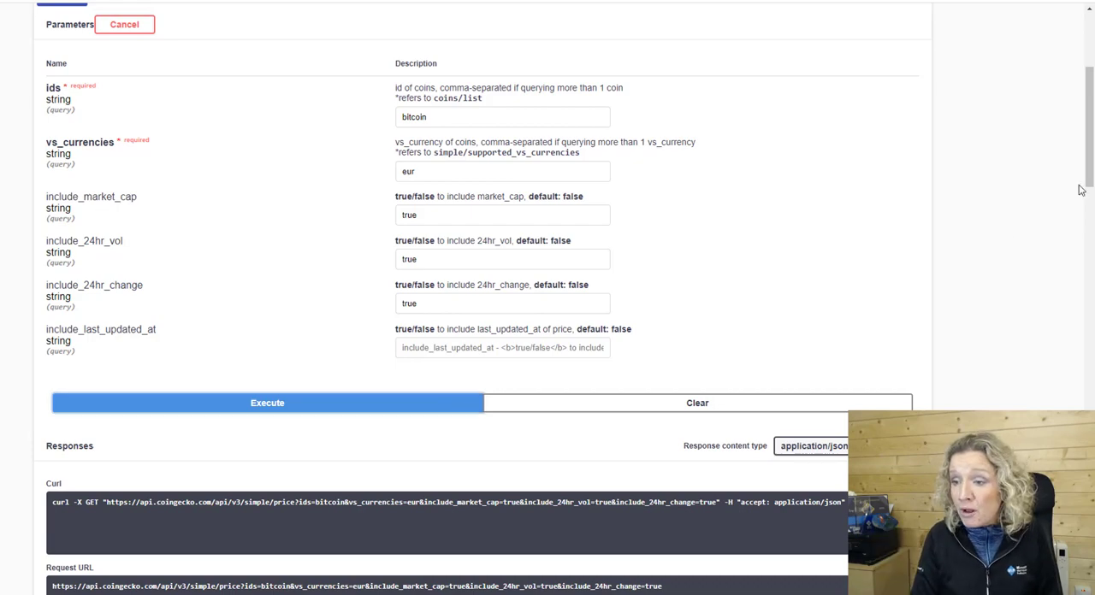
Examine the JSON response body of the /simple/price request, highlighting its full content.
scroll(1084, 188, "down", 4)
scroll(1091, 190, "down", 1)
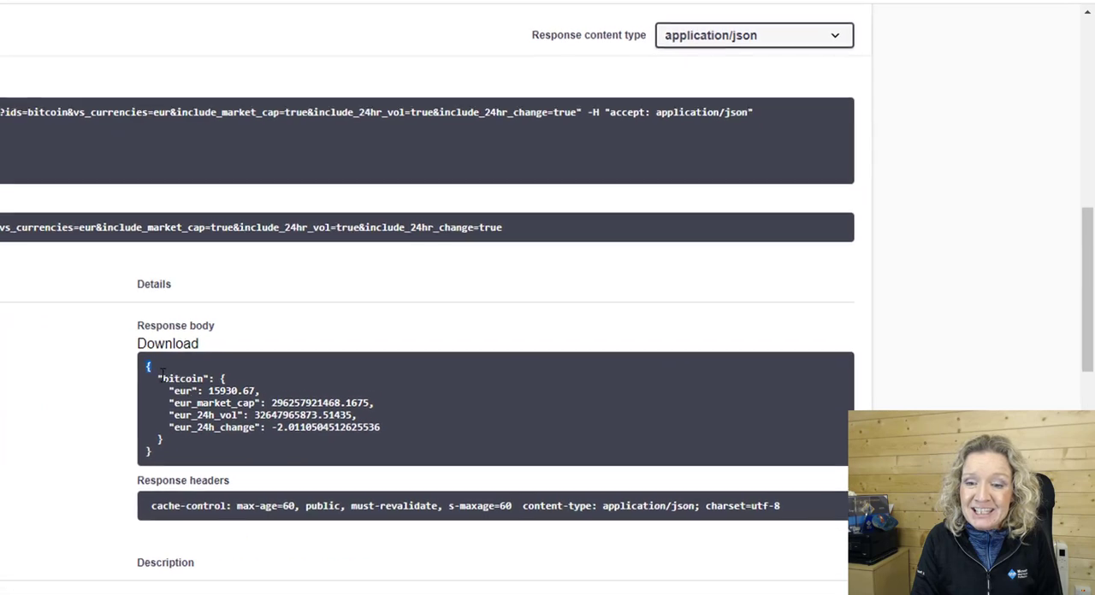
left_click_drag(403, 267, 439, 334)
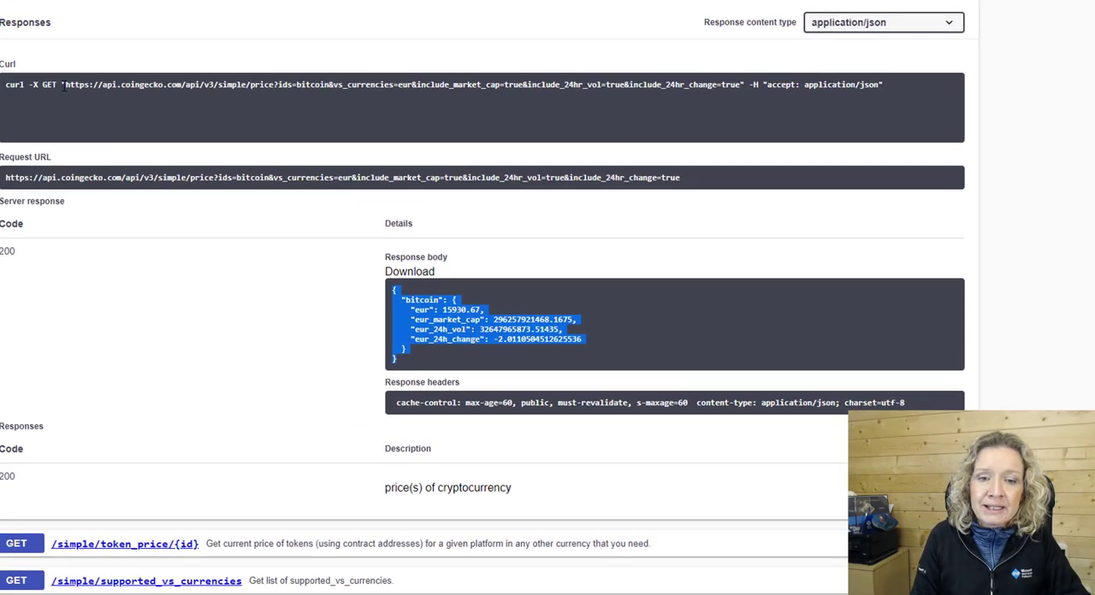
Inspect the generated curl command for /simple/price, highlighting its request URL and the complete command.
triple_click(63, 90)
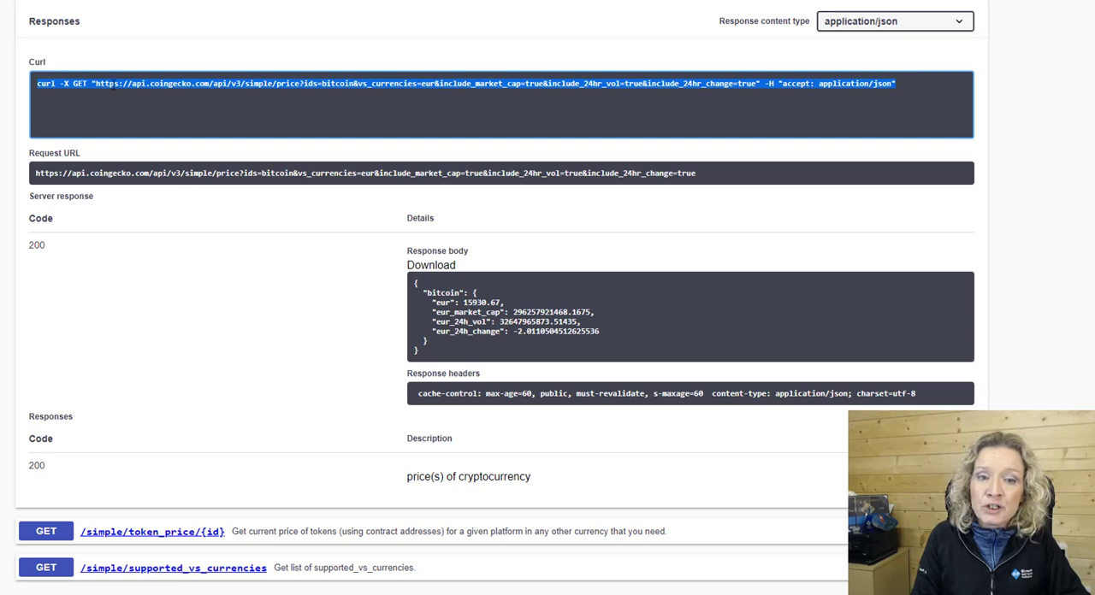
left_click_drag(96, 82, 757, 86)
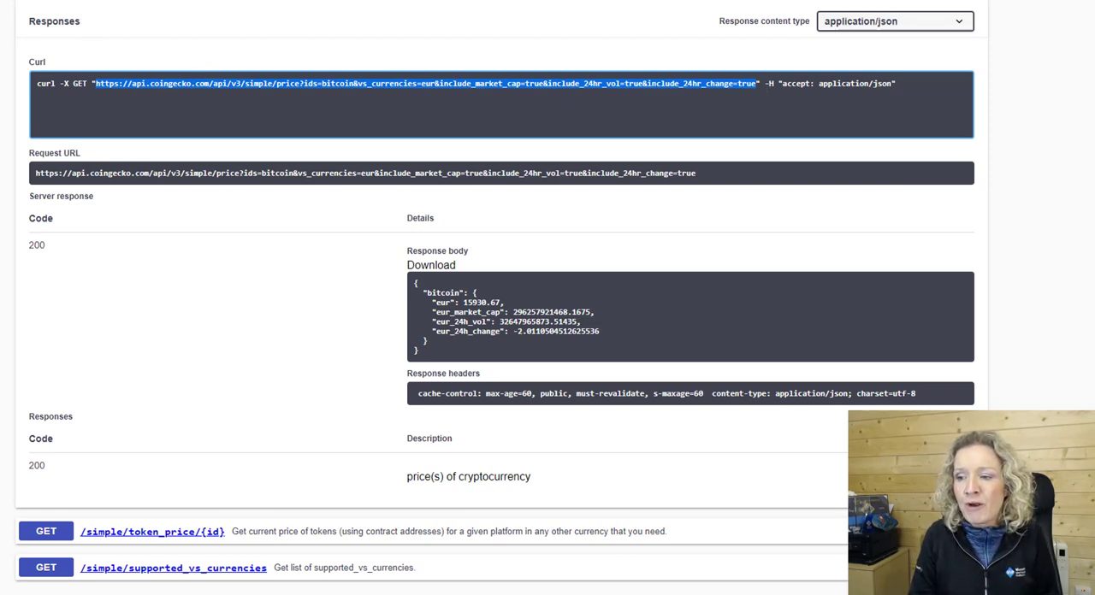
scroll(495, 298, "up", 3)
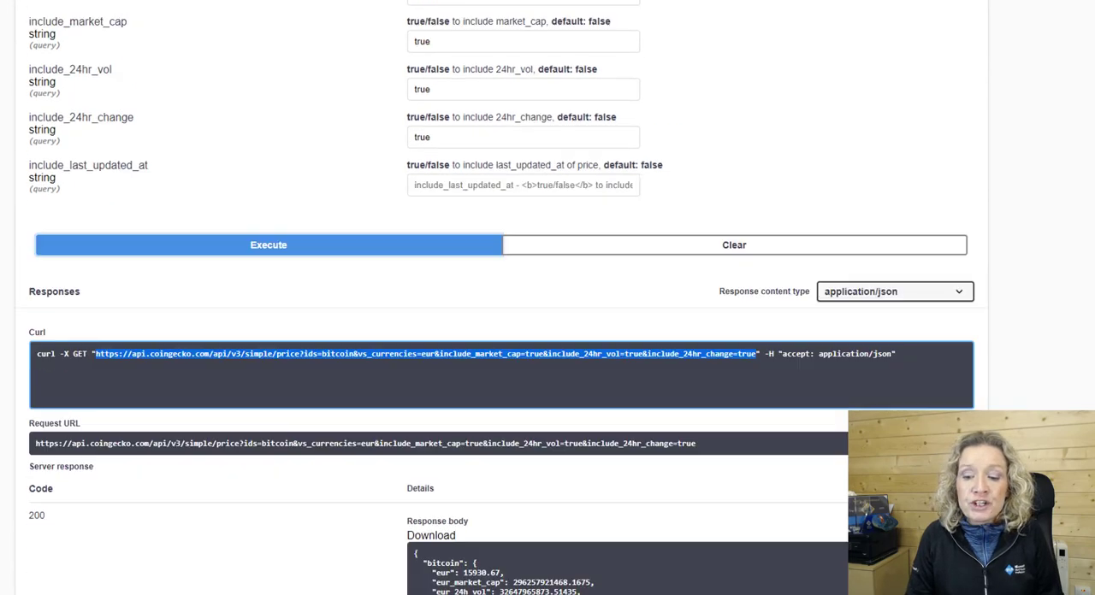
scroll(494, 298, "down", 1)
left_click(474, 366)
left_click_drag(474, 366, 317, 314)
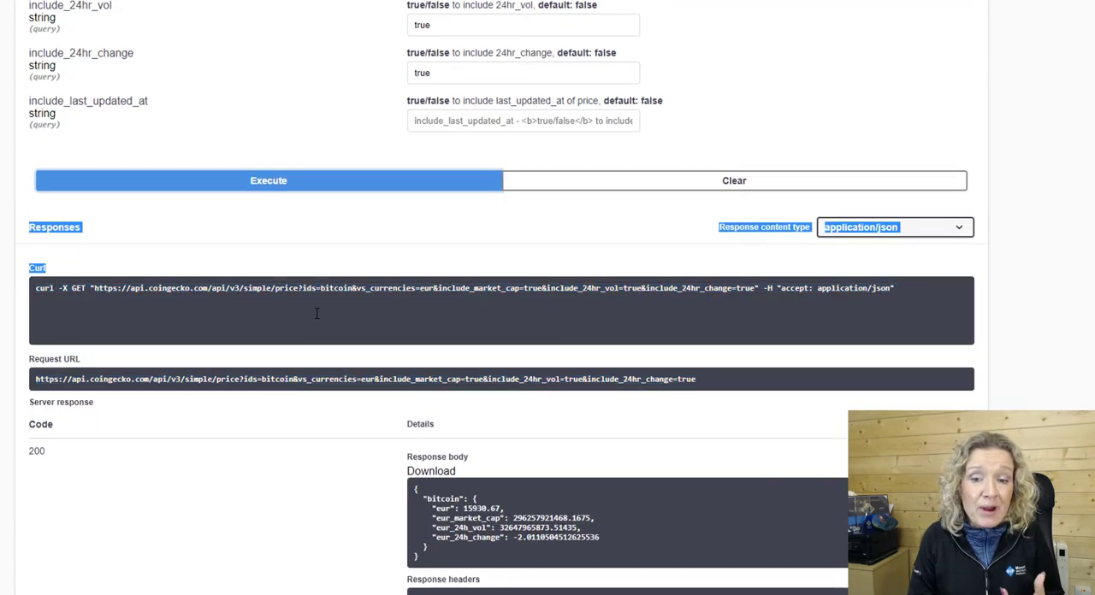
triple_click(328, 288)
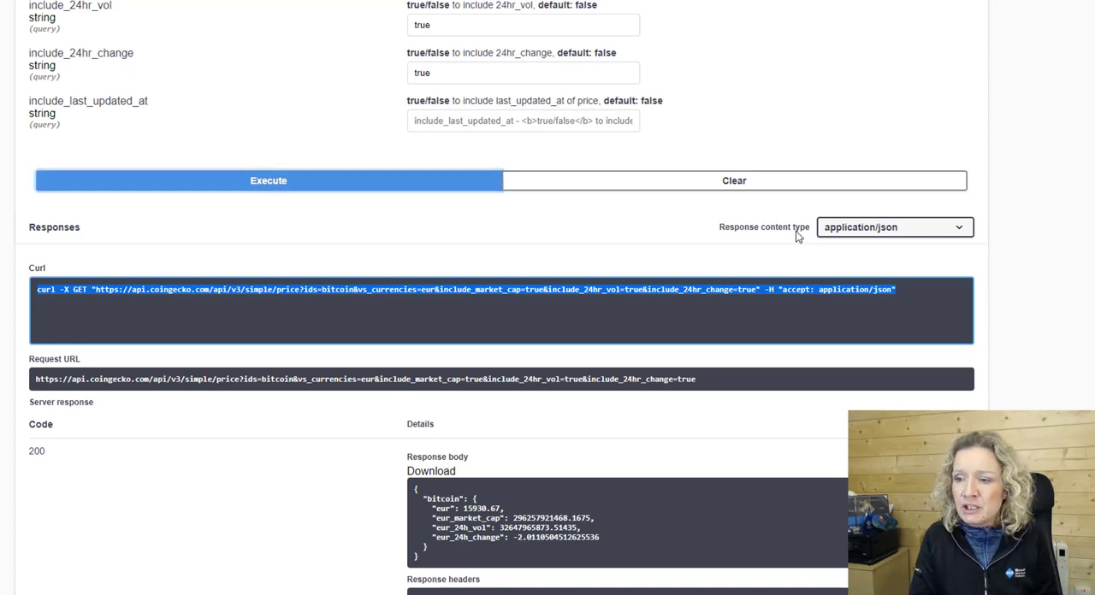
Collapse the simple section, then open the /coins/list endpoint and execute its request.
scroll(1082, 151, "up", 5)
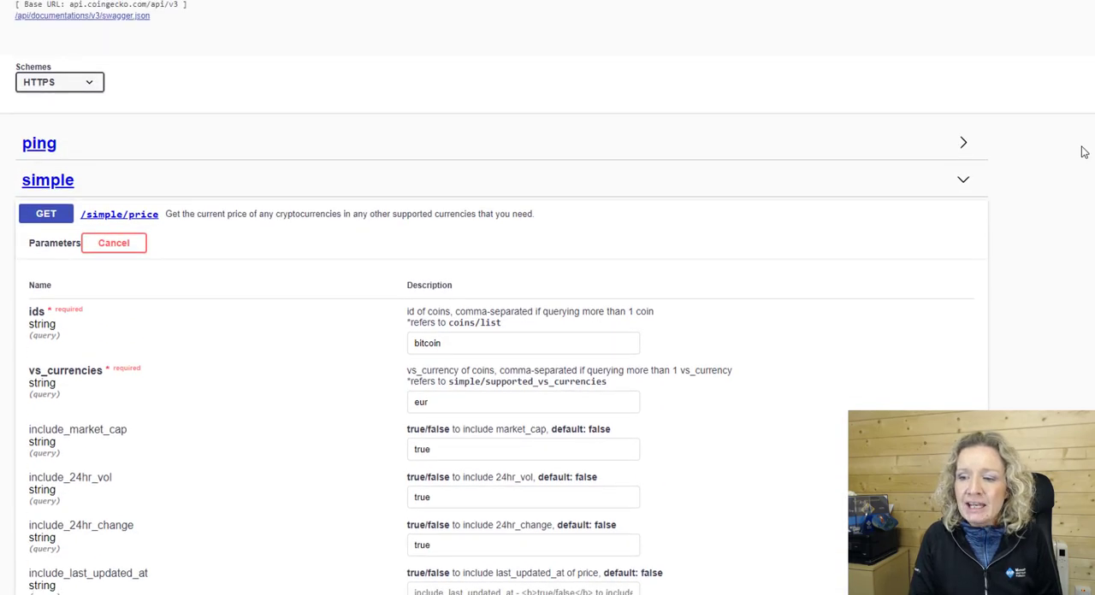
left_click(963, 182)
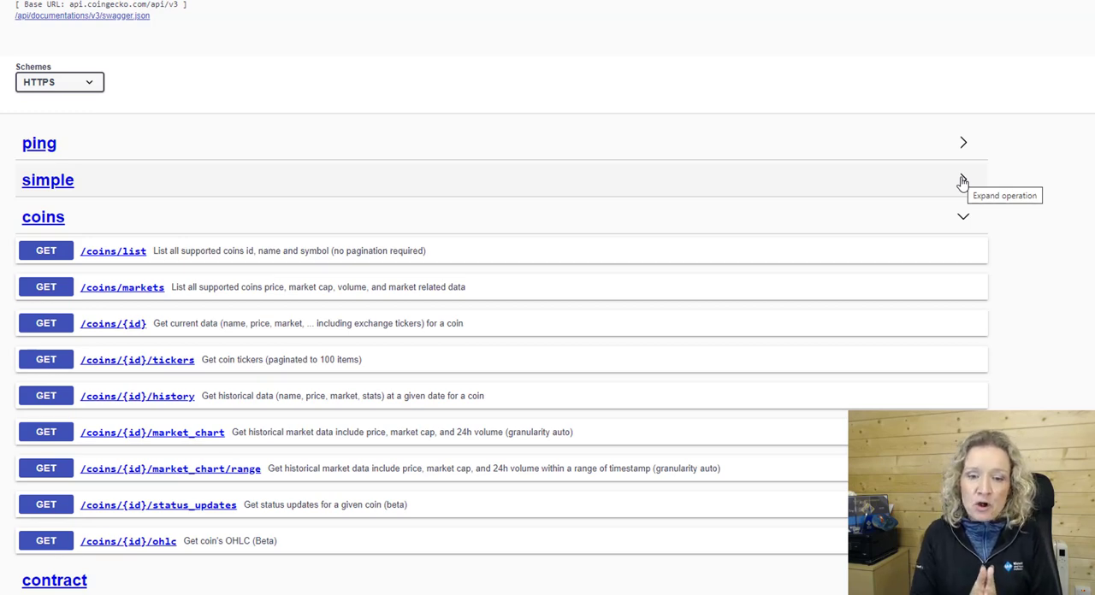
left_click(113, 251)
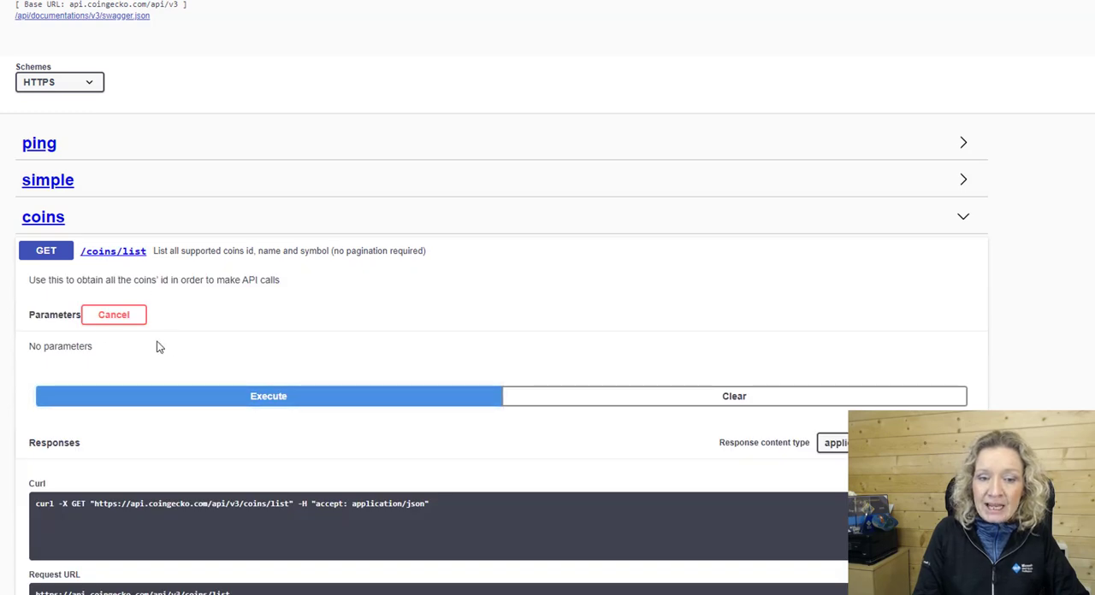
left_click(290, 402)
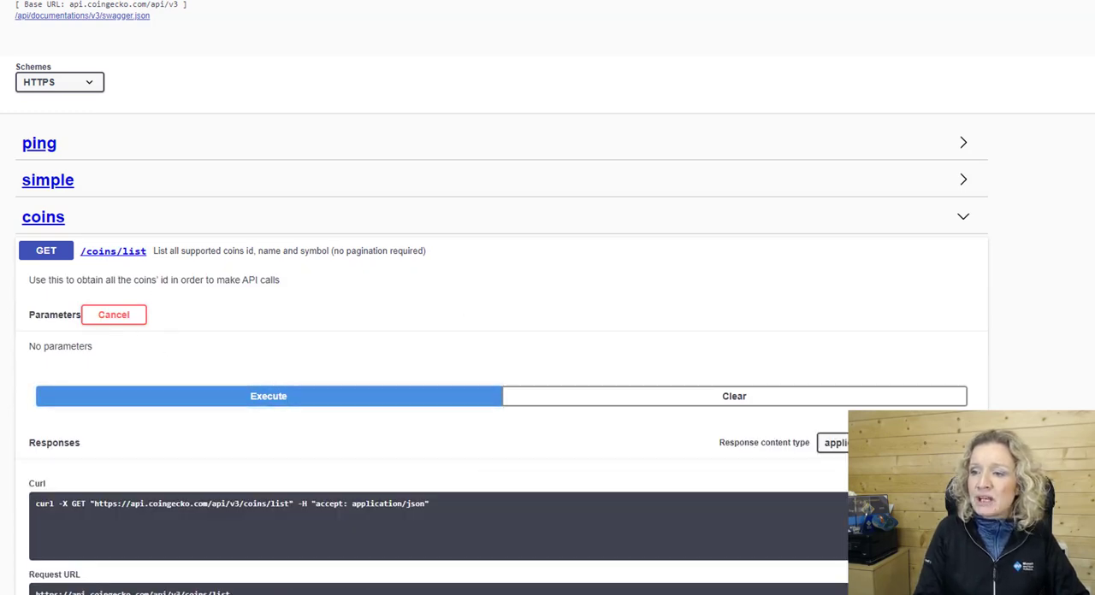
Look through the coin ids, symbols and names in the /coins/list response body.
scroll(547, 297, "down", 20)
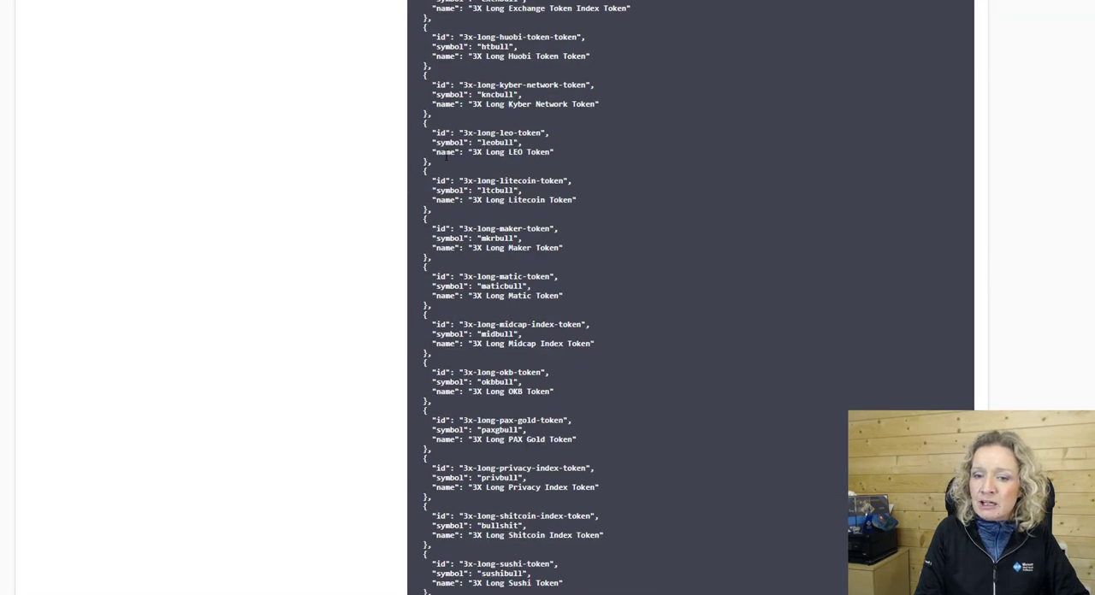
left_click_drag(429, 141, 472, 370)
scroll(690, 298, "down", 20)
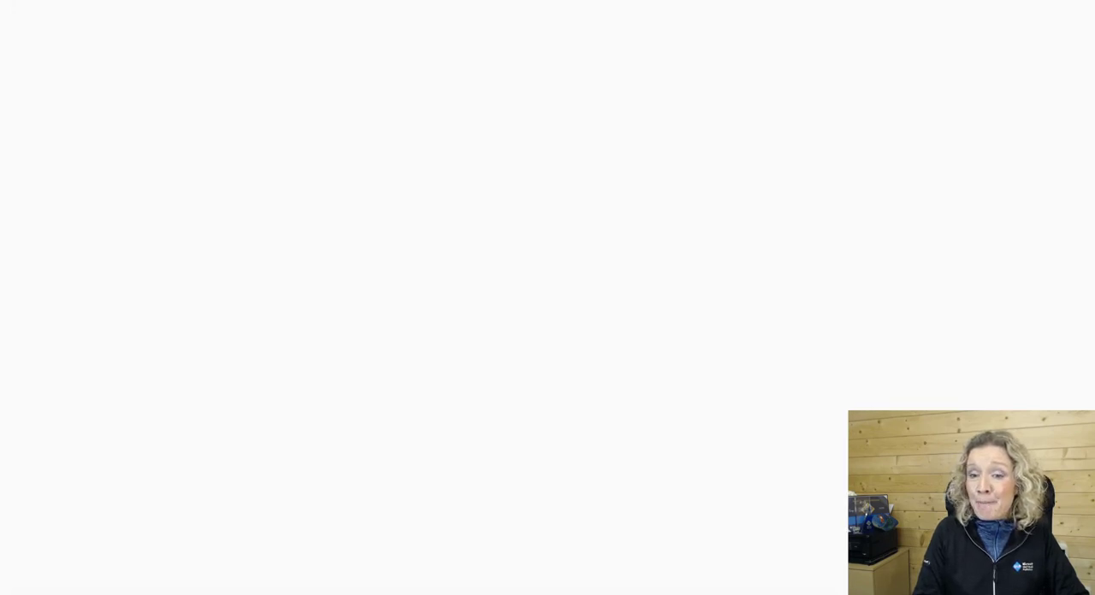
Collapse the /coins/list endpoint and open /coins/{id}/ohlc with its parameters editable for a trial request.
scroll(690, 298, "up", 20)
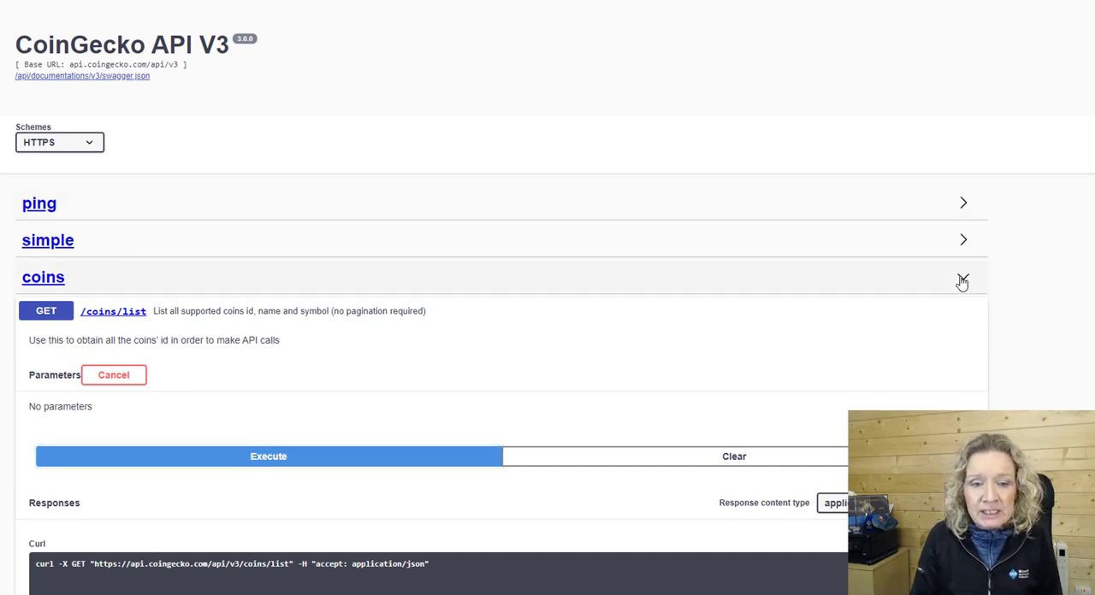
left_click(956, 319)
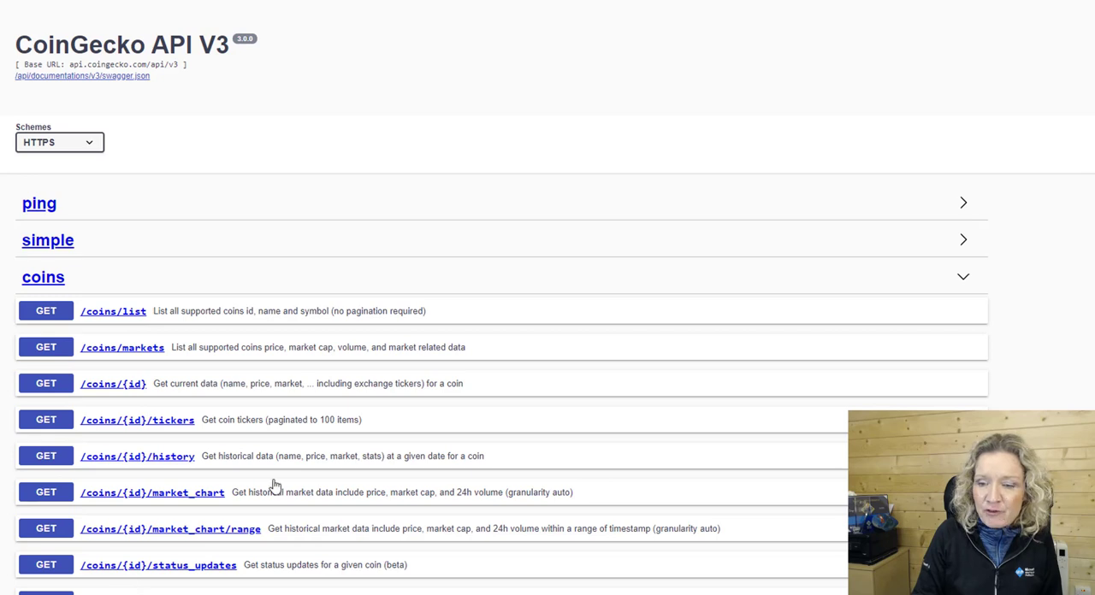
scroll(273, 491, "down", 2)
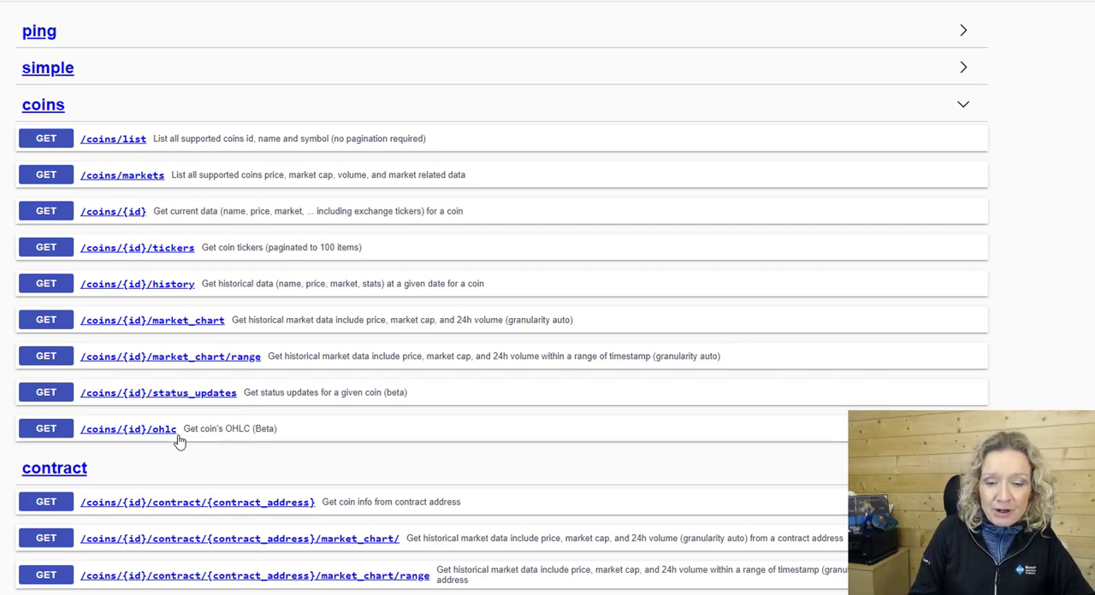
left_click(148, 439)
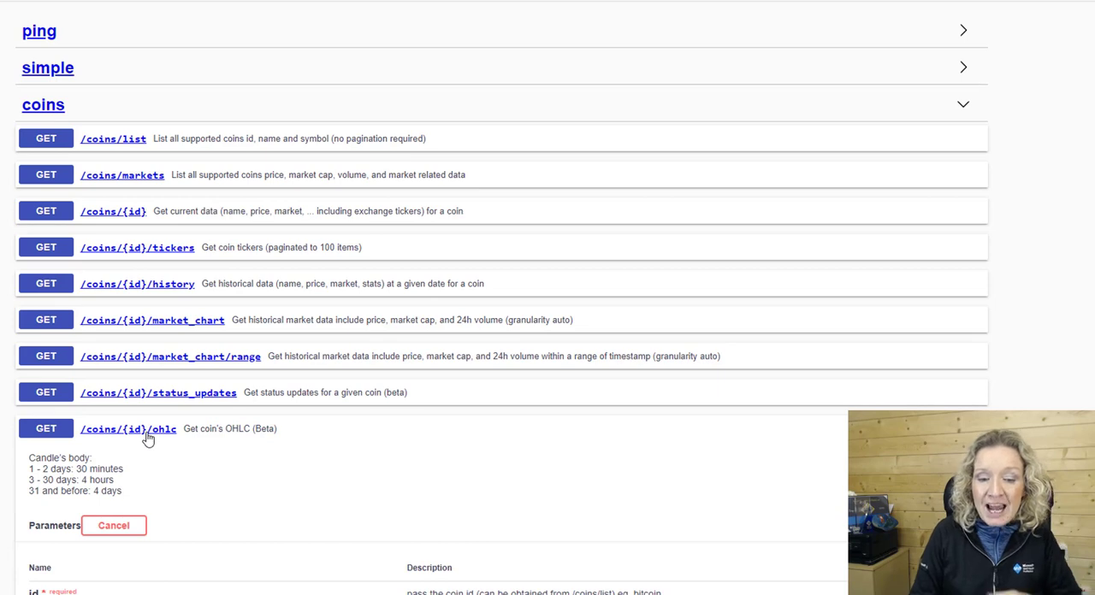
left_click(122, 529)
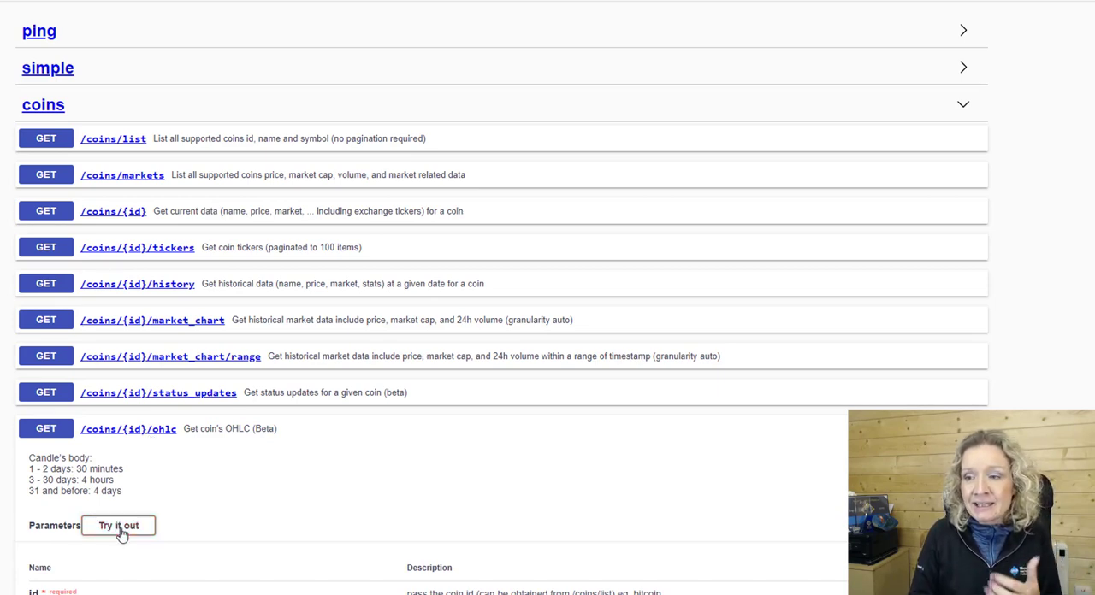
scroll(121, 533, "down", 4)
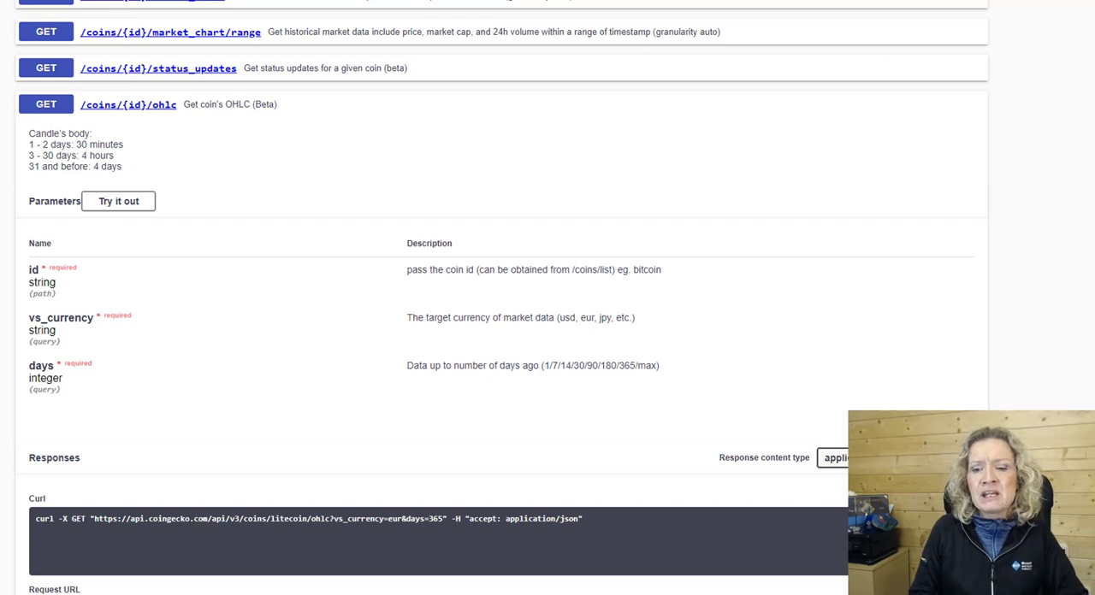
left_click(133, 206)
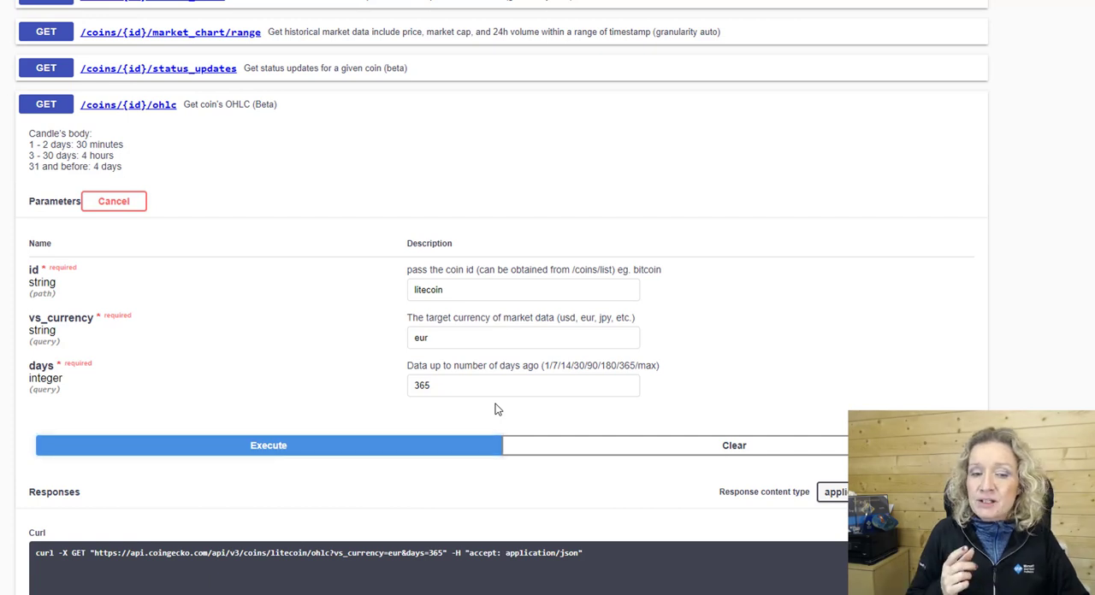
Check the id and vs_currency parameters, set days to 30, and execute the /coins/{id}/ohlc request for litecoin in eur.
left_click(459, 289)
left_click_drag(458, 288, 407, 292)
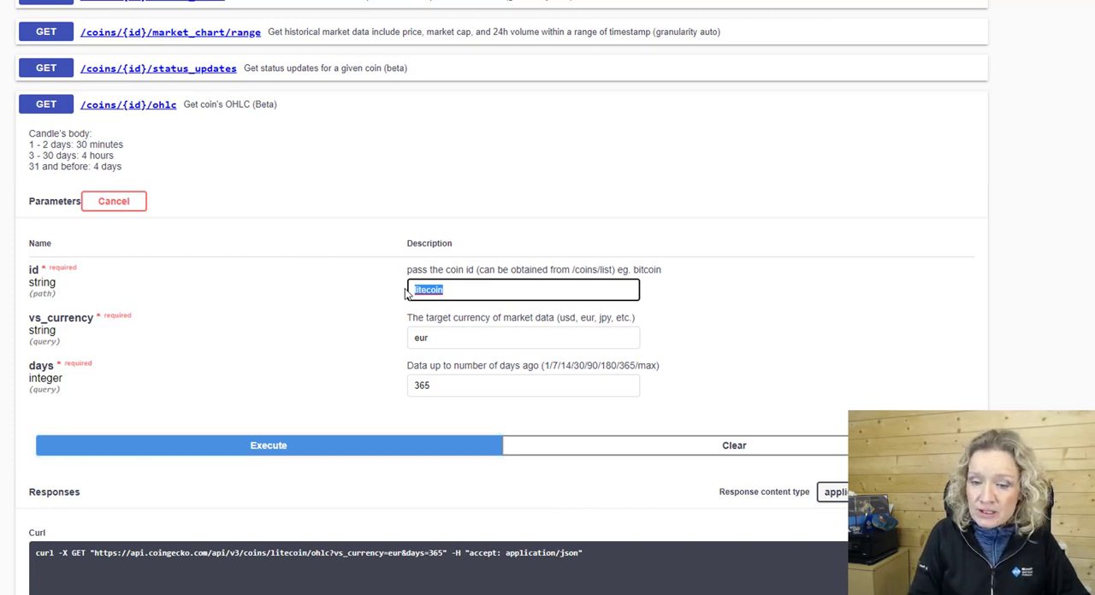
left_click(444, 339)
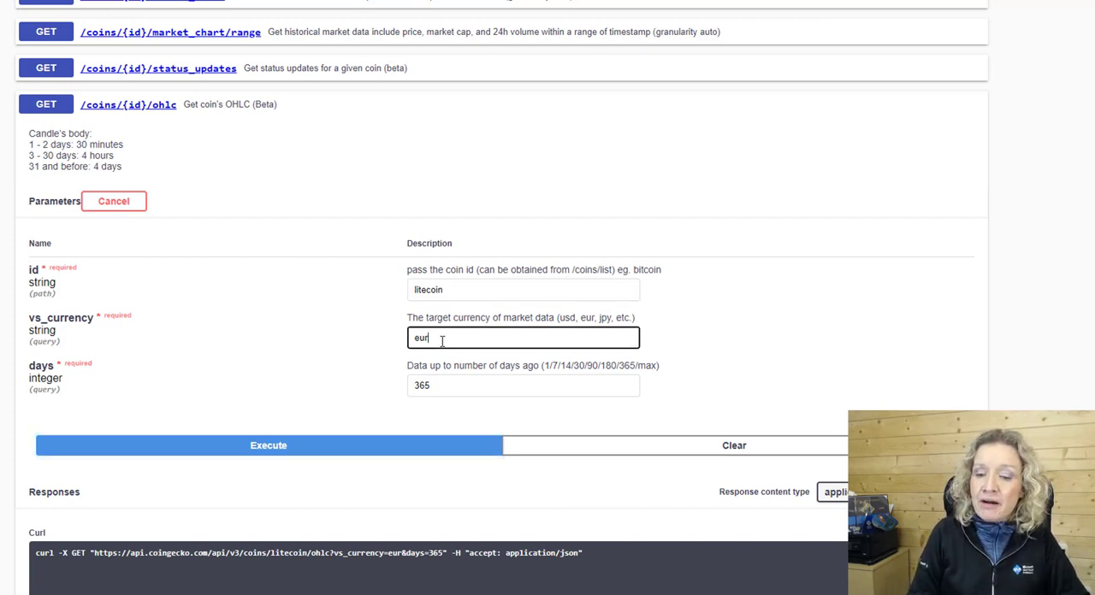
left_click_drag(443, 339, 414, 340)
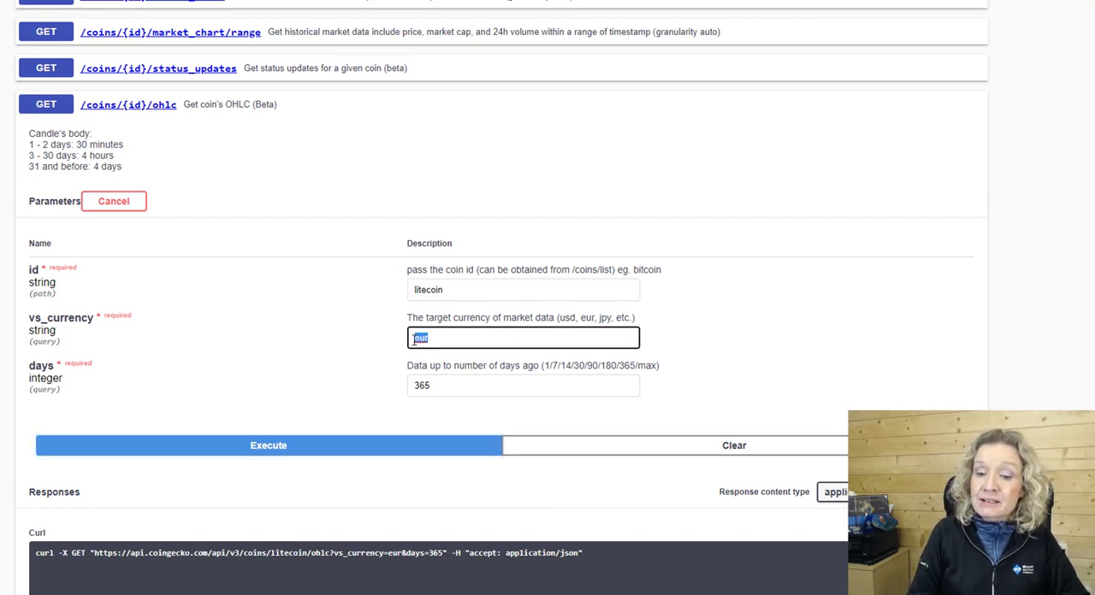
left_click(431, 388)
left_click_drag(430, 387, 409, 389)
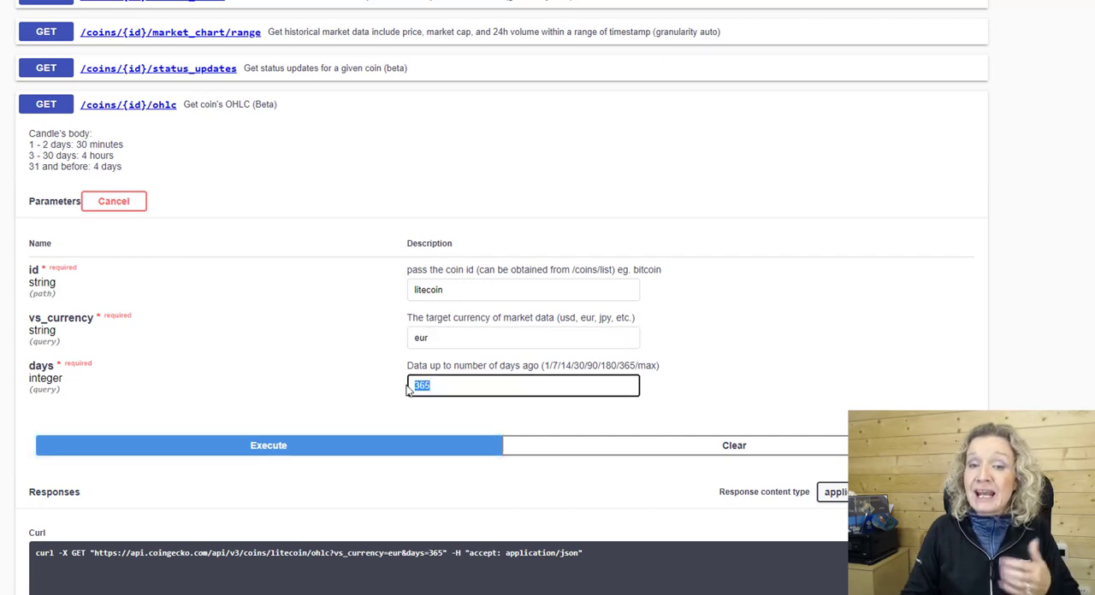
type("30")
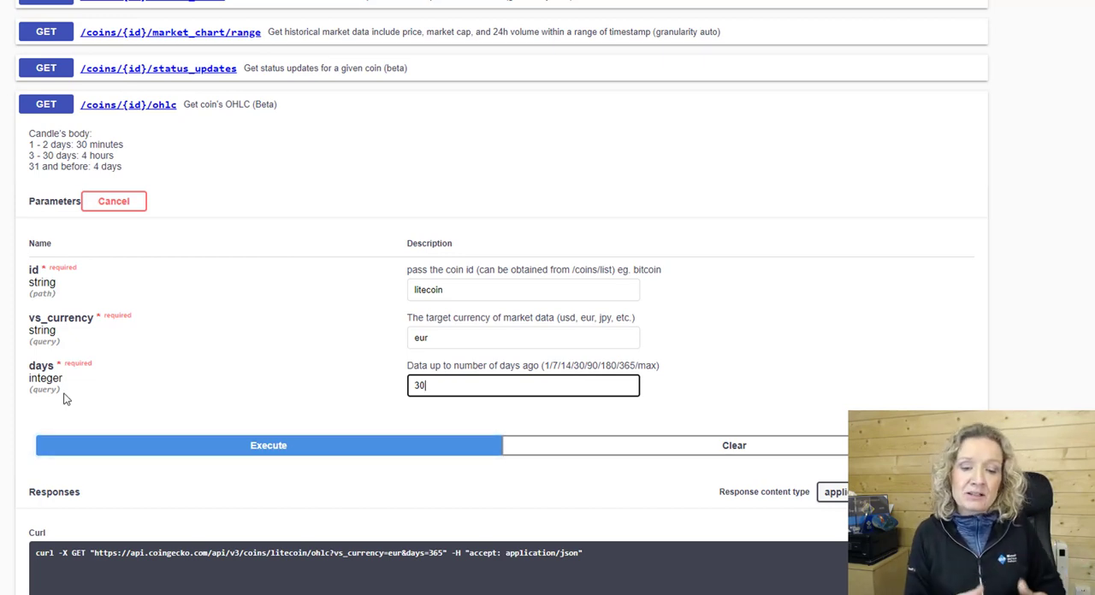
left_click(147, 457)
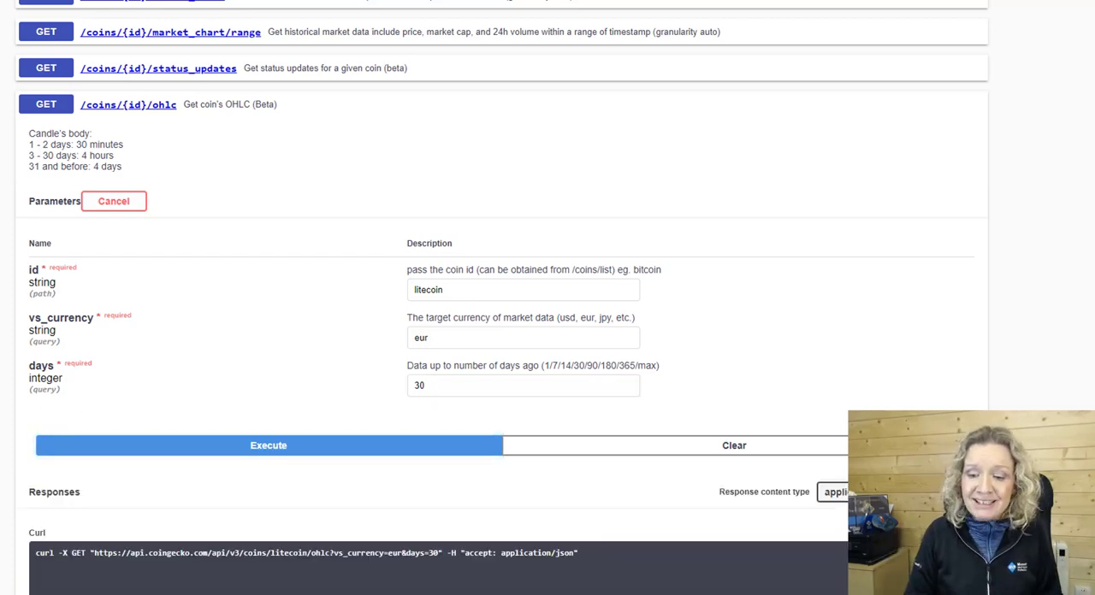
Examine the OHLC response body, highlighting the first entry's timestamp and its first price value.
scroll(471, 183, "down", 7)
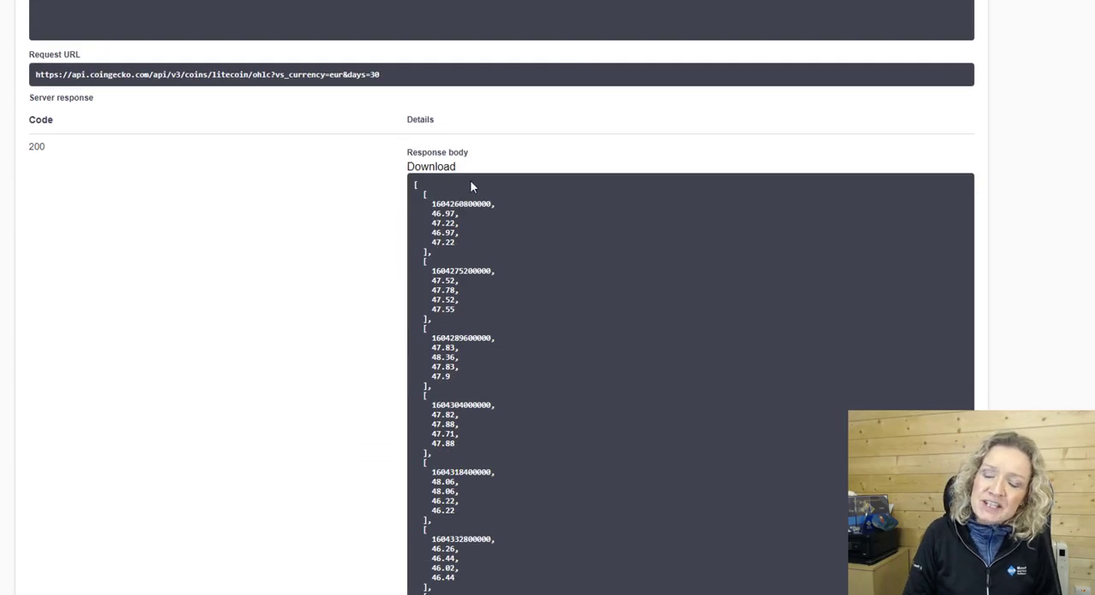
left_click_drag(414, 185, 495, 500)
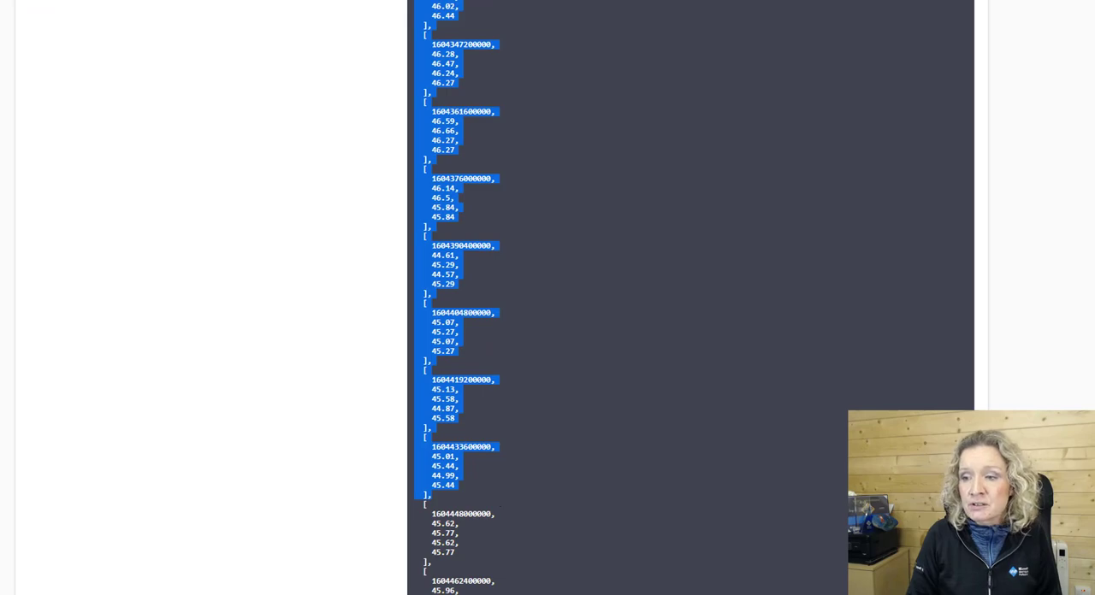
scroll(500, 505, "up", 16)
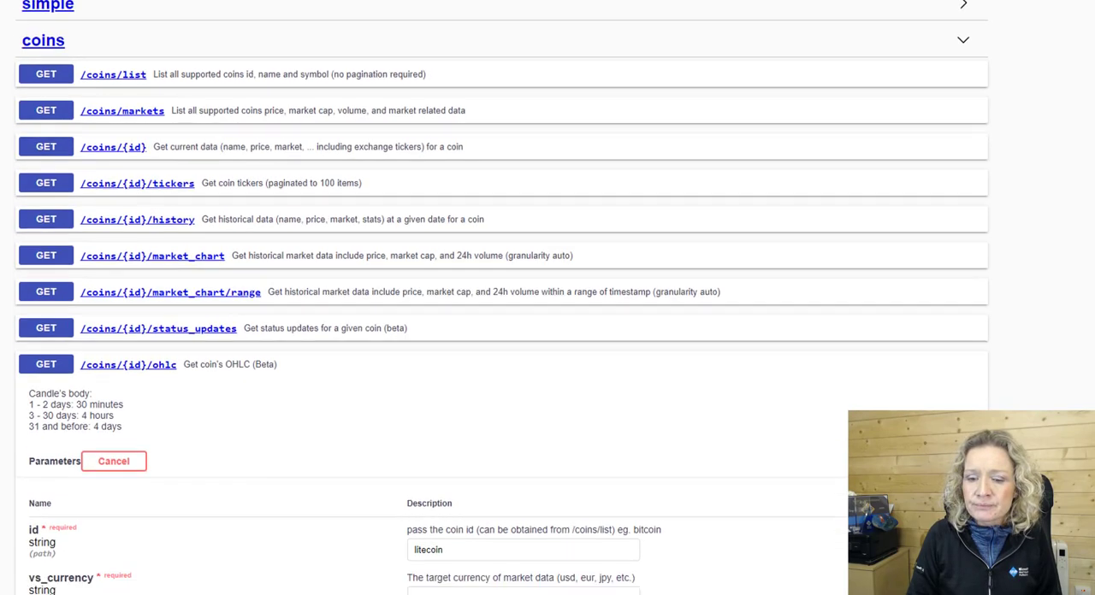
scroll(500, 505, "down", 5)
scroll(501, 342, "down", 3)
left_click(548, 326)
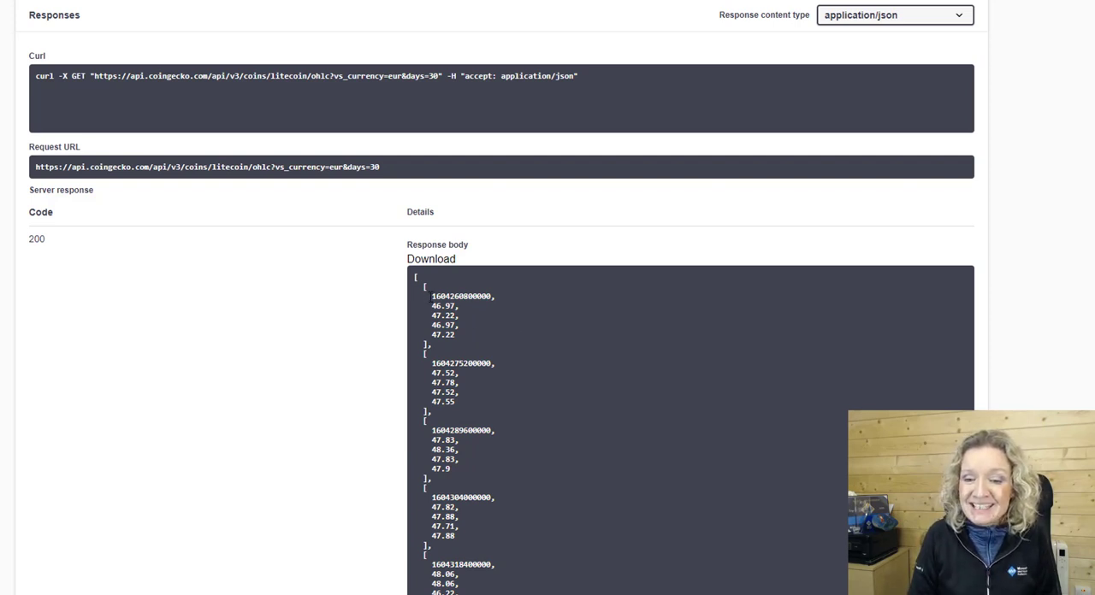
left_click_drag(427, 296, 495, 300)
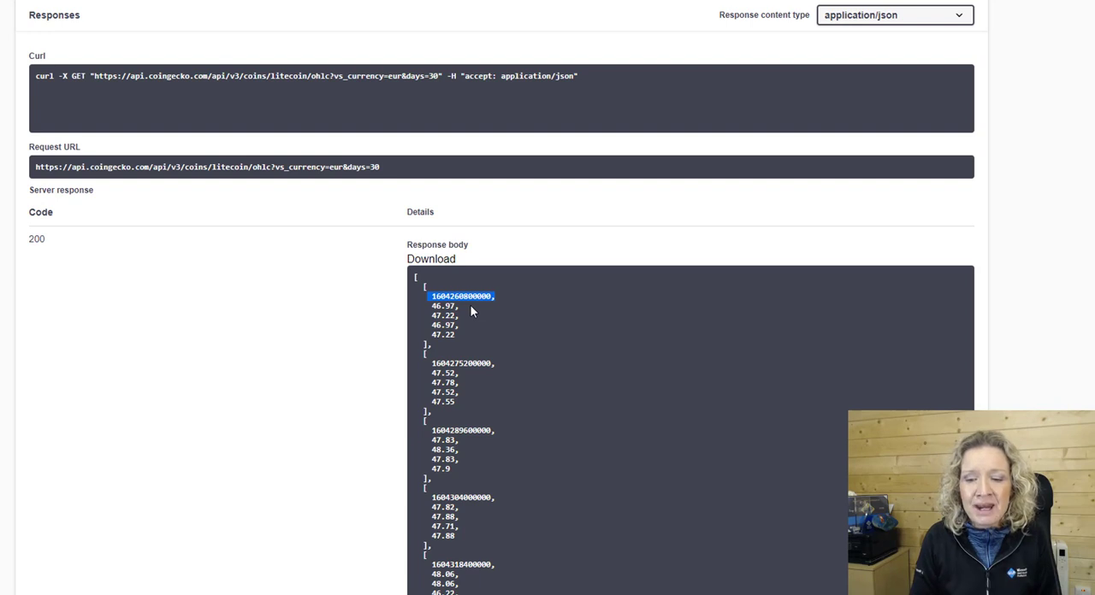
left_click_drag(428, 306, 455, 308)
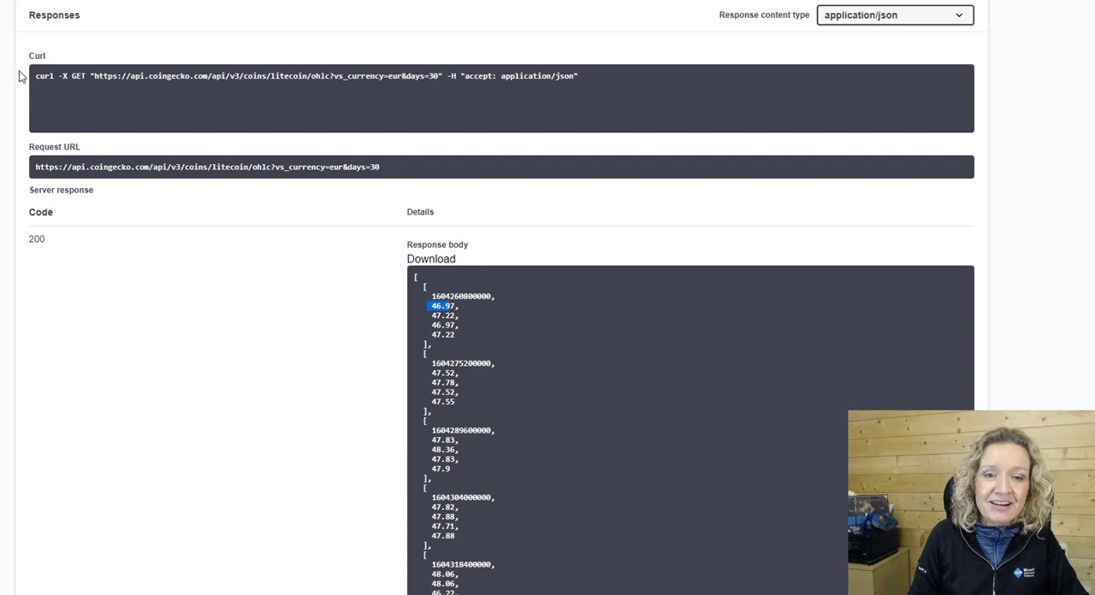
Copy the litecoin OHLC request URL, without its quotation marks, from the generated curl command.
triple_click(94, 73)
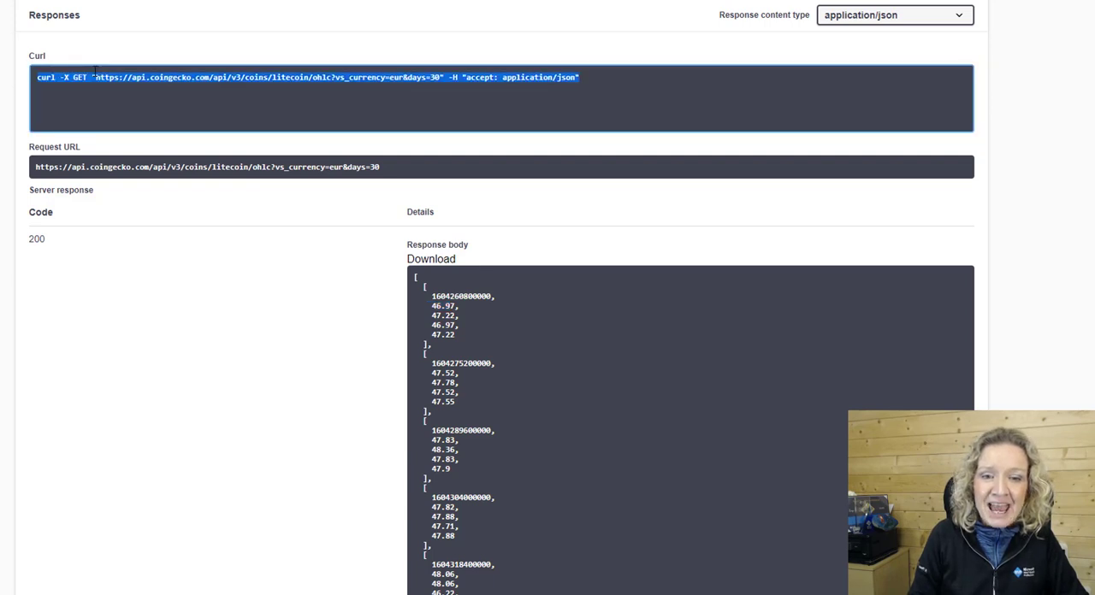
left_click(94, 75)
left_click_drag(96, 73, 441, 79)
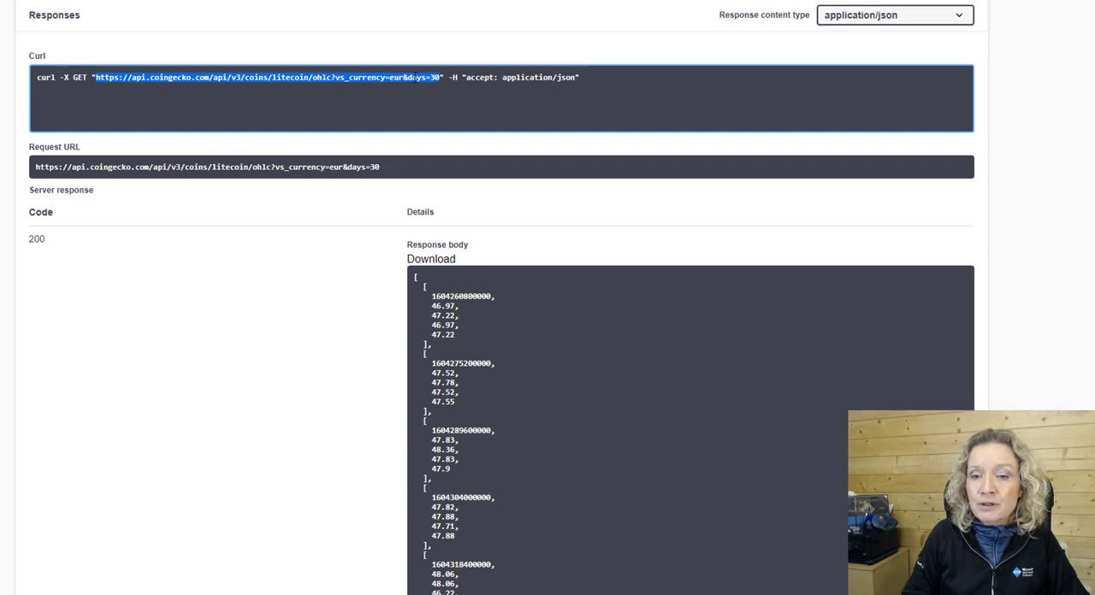
right_click(415, 77)
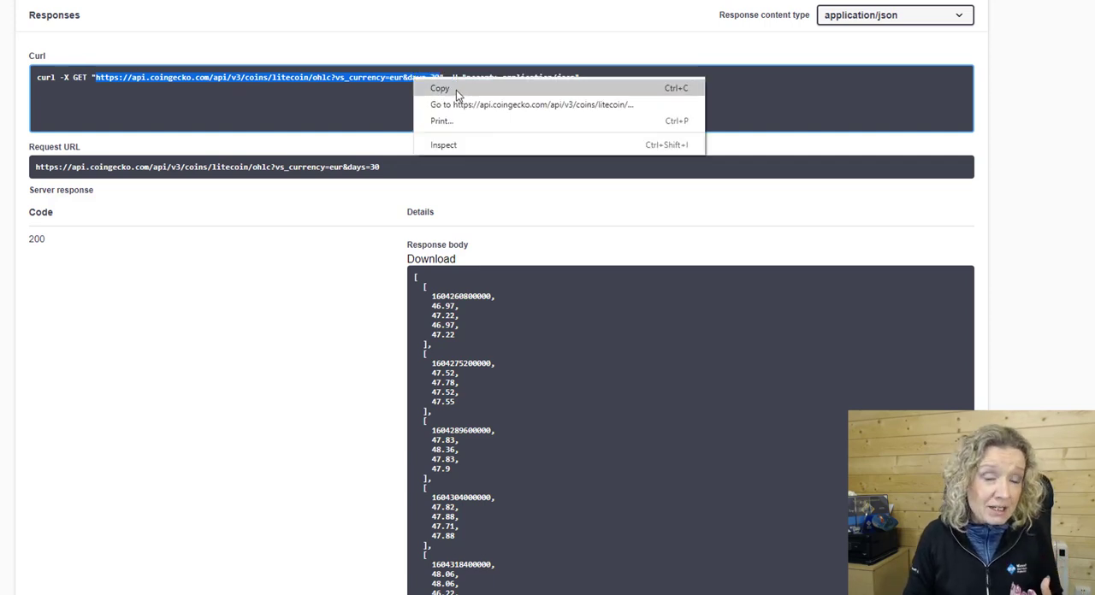
left_click(456, 90)
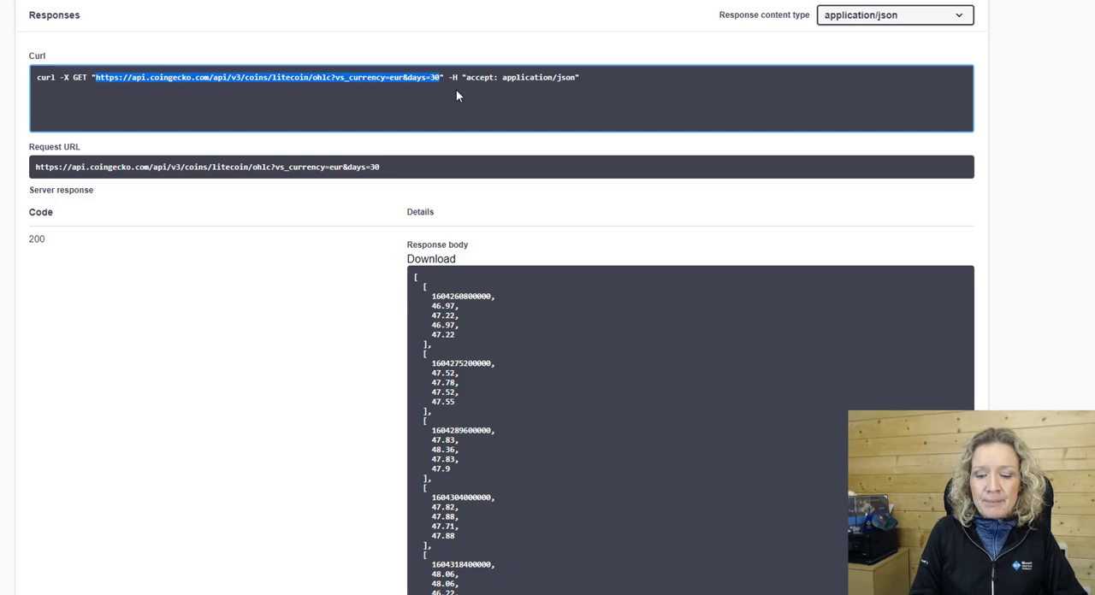
Switch to the blank Excel workbook and import data from the web using the copied litecoin OHLC URL.
left_click(310, 410)
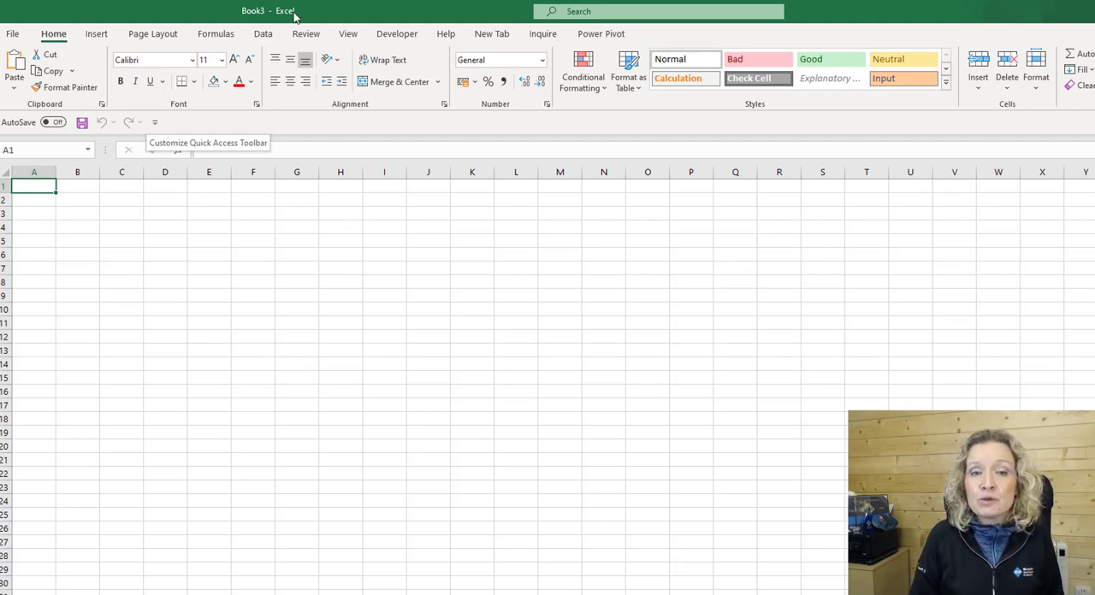
left_click(267, 36)
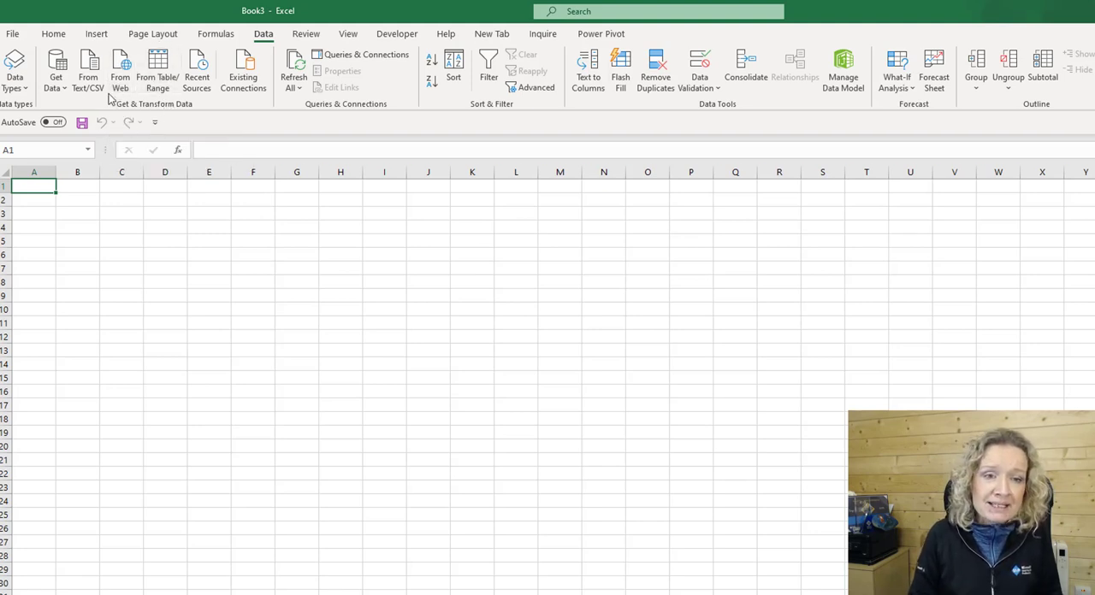
left_click(57, 86)
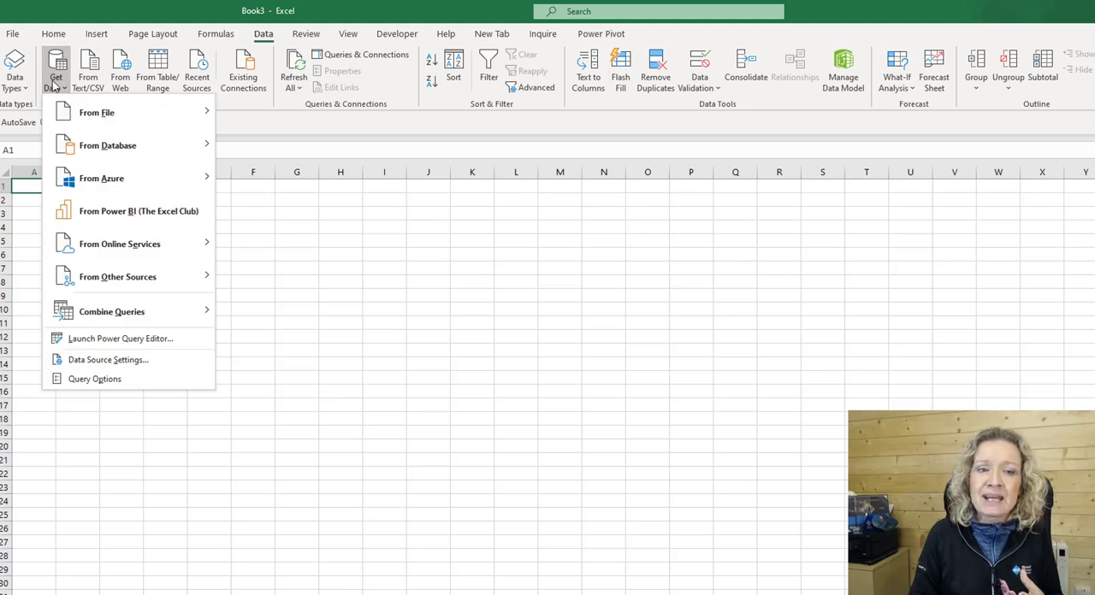
mouse_move(123, 284)
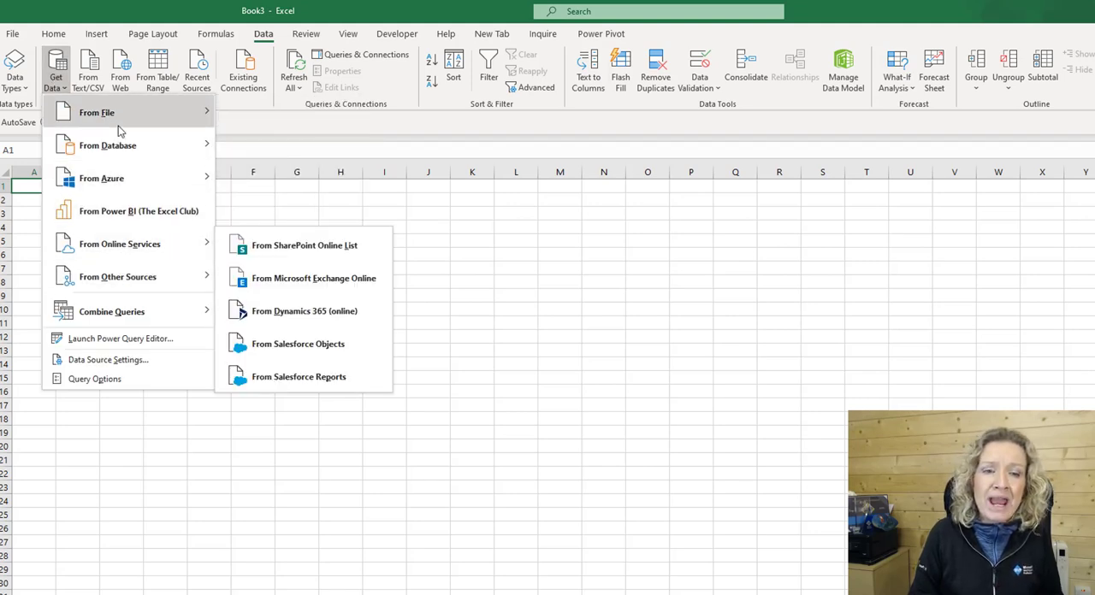
left_click(121, 70)
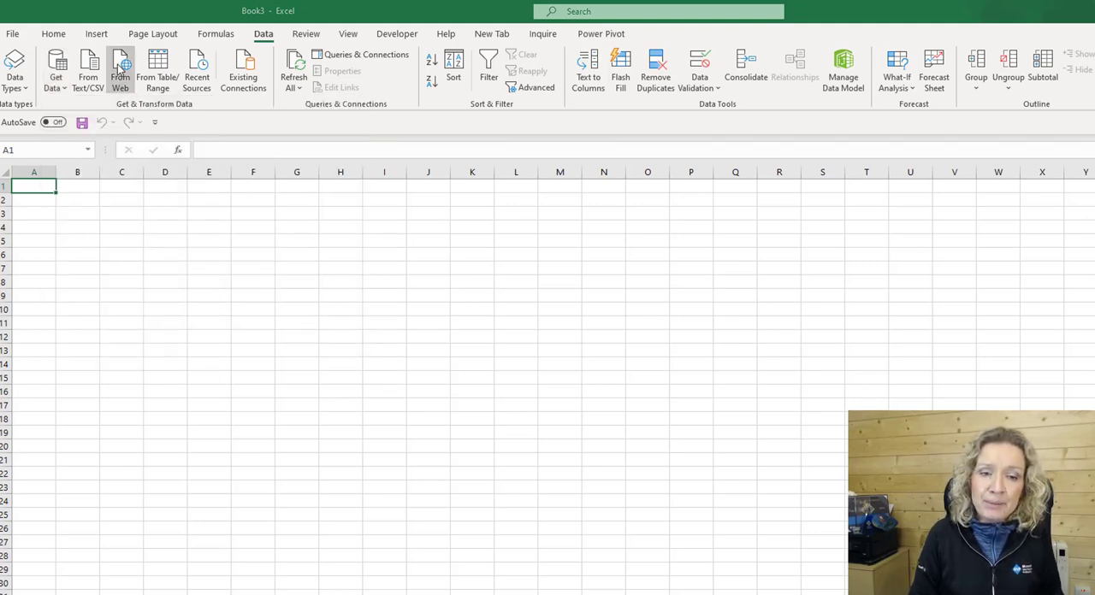
left_click(122, 78)
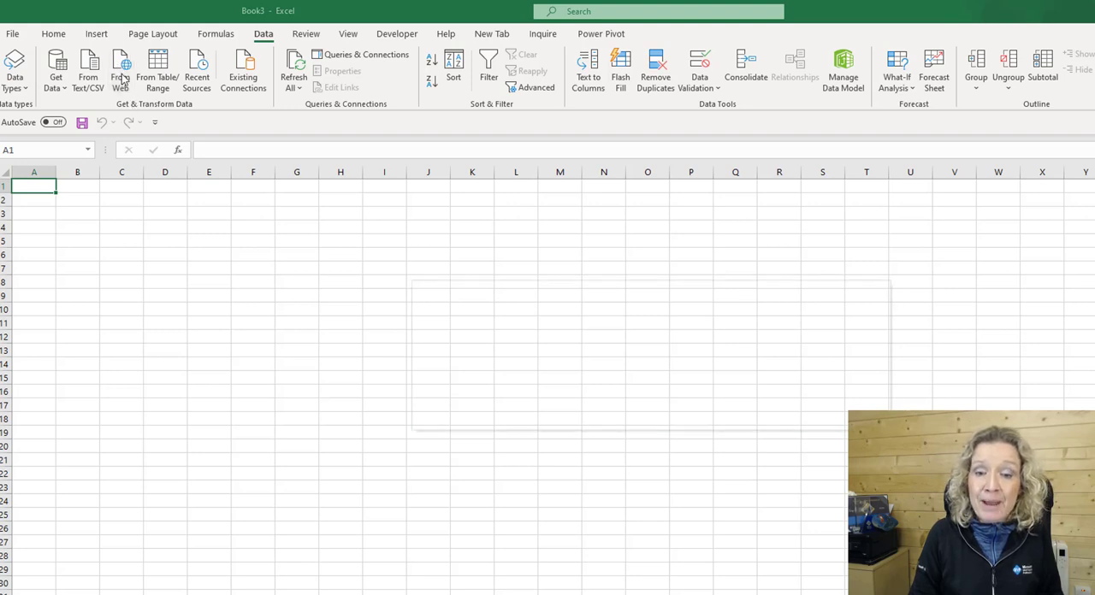
key("ctrl+v")
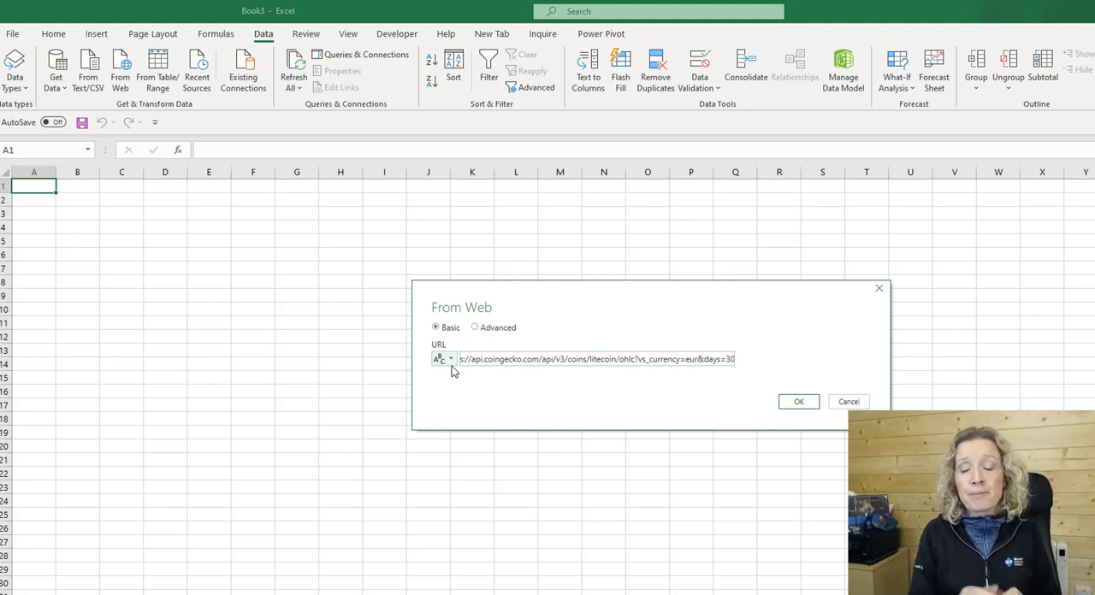
left_click(799, 403)
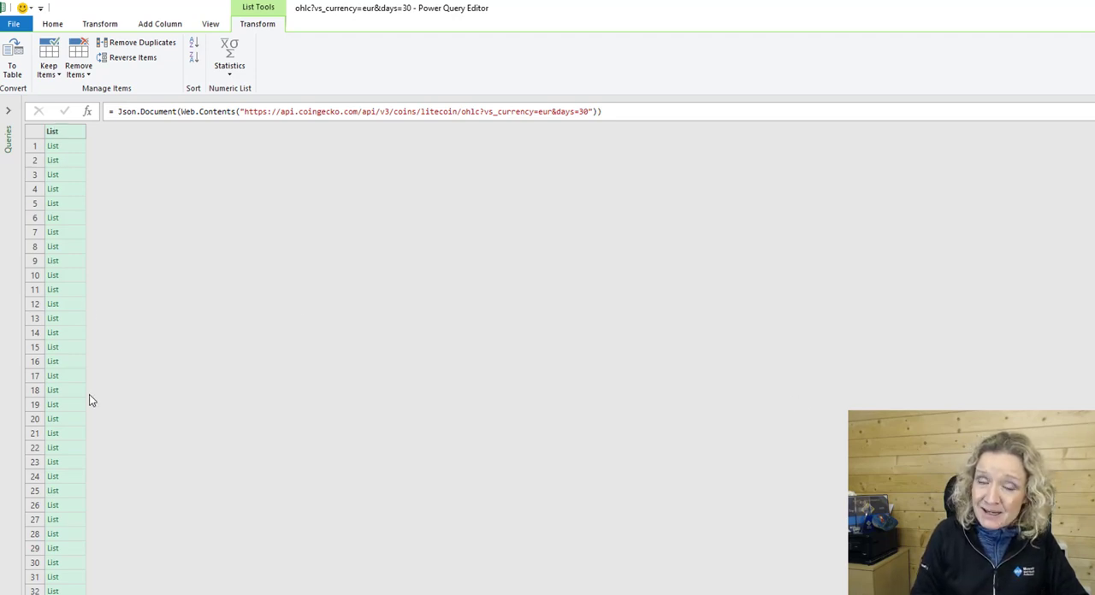
Convert the imported list to a table with no delimiter, then extract Column1's list values using a comma delimiter.
left_click(11, 74)
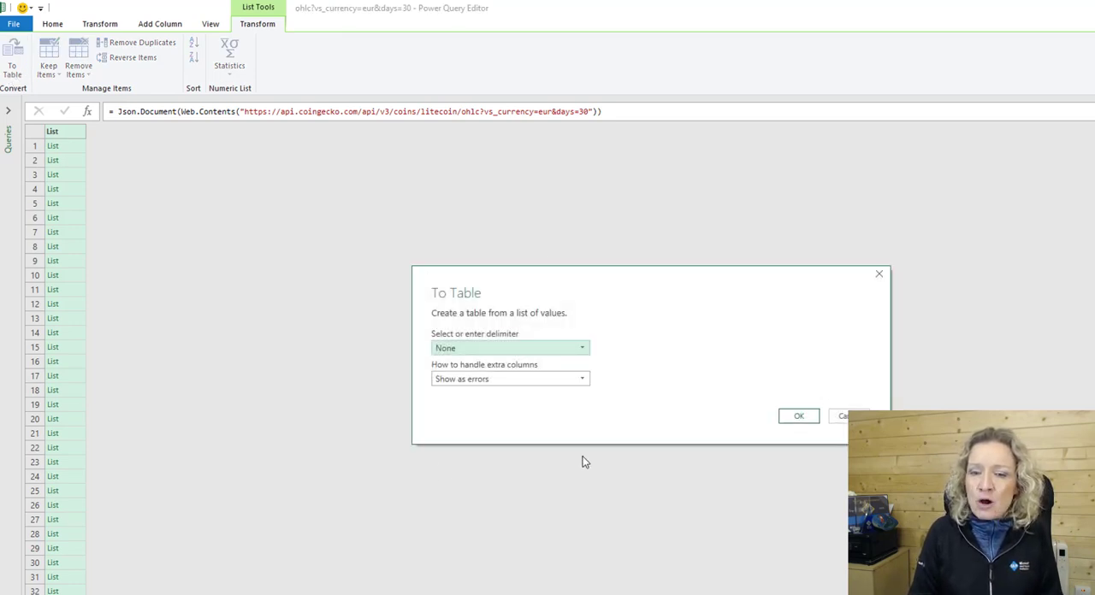
left_click(799, 416)
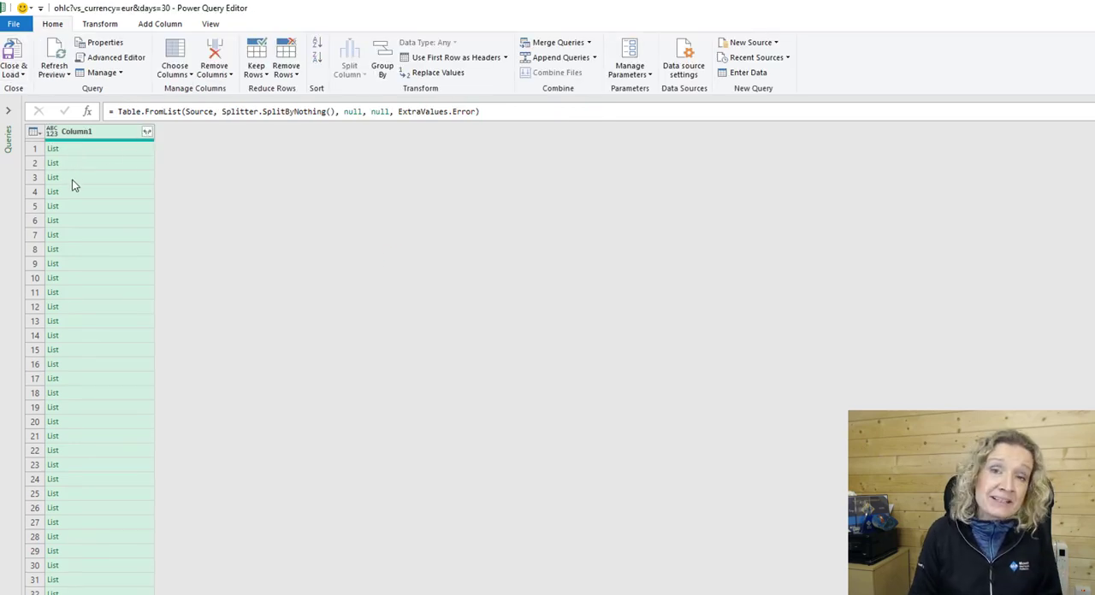
left_click(148, 132)
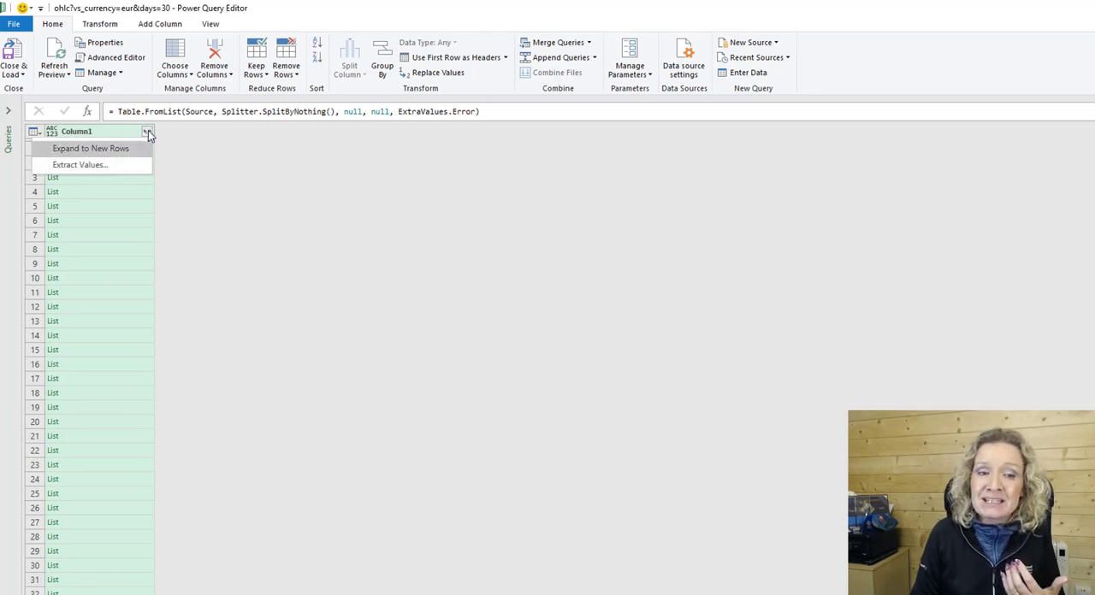
left_click(93, 165)
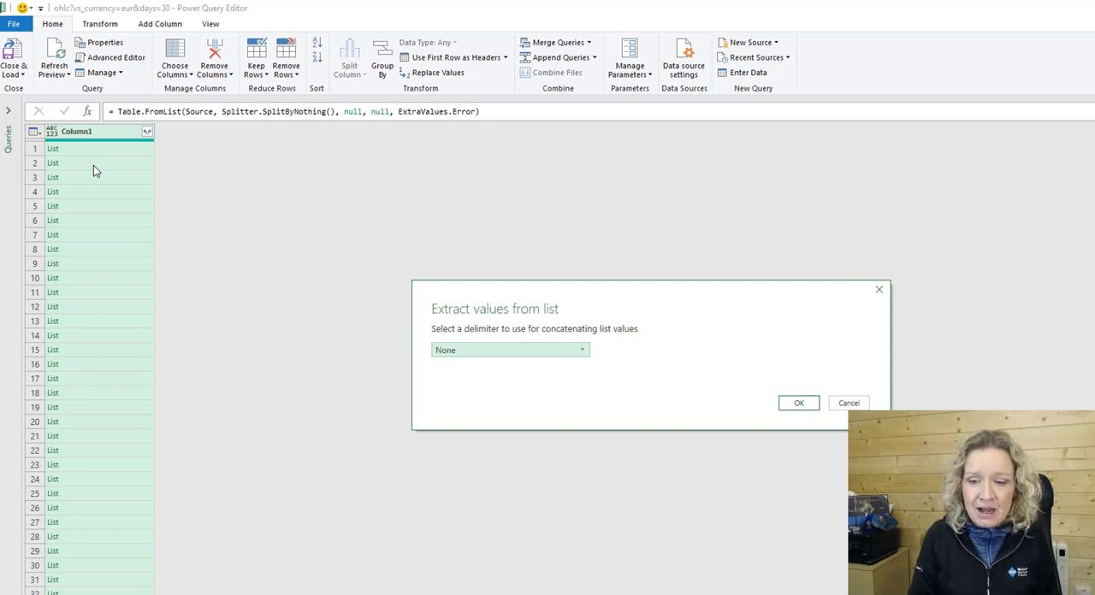
left_click(574, 352)
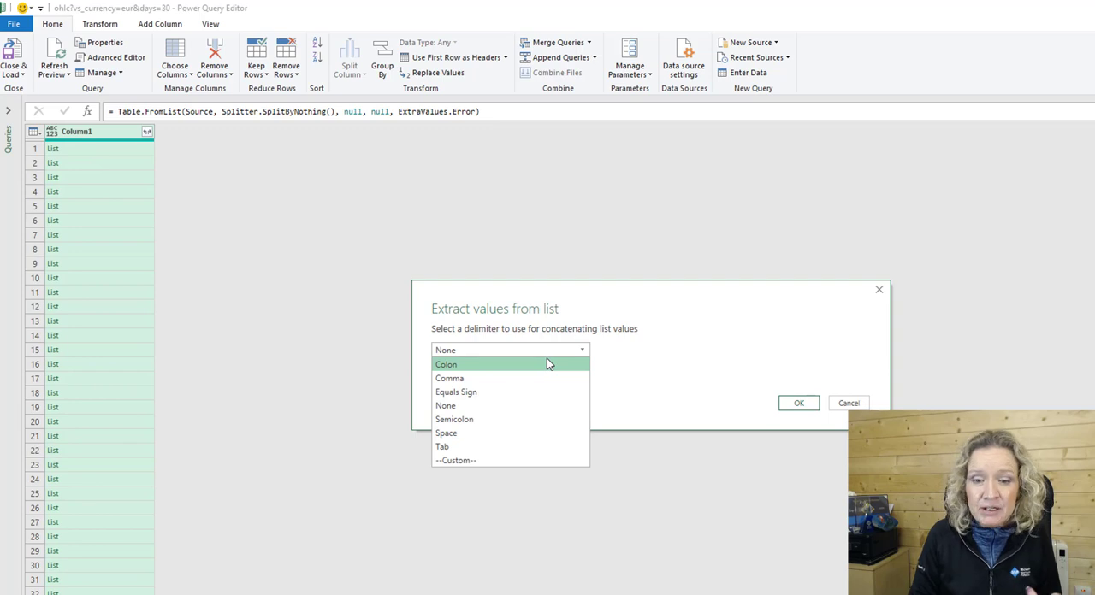
left_click(547, 378)
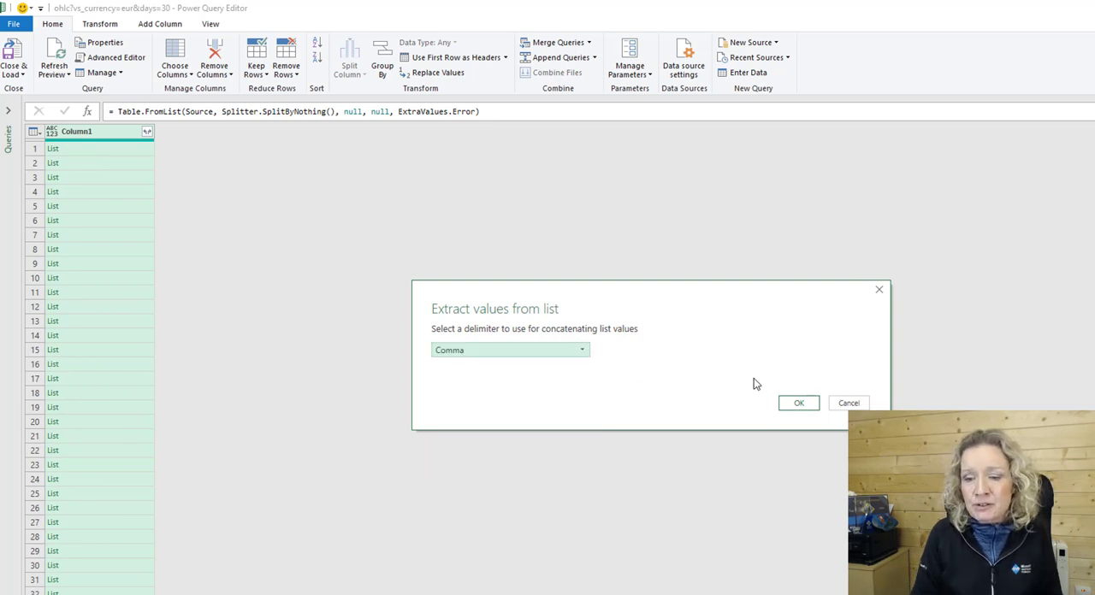
left_click(798, 403)
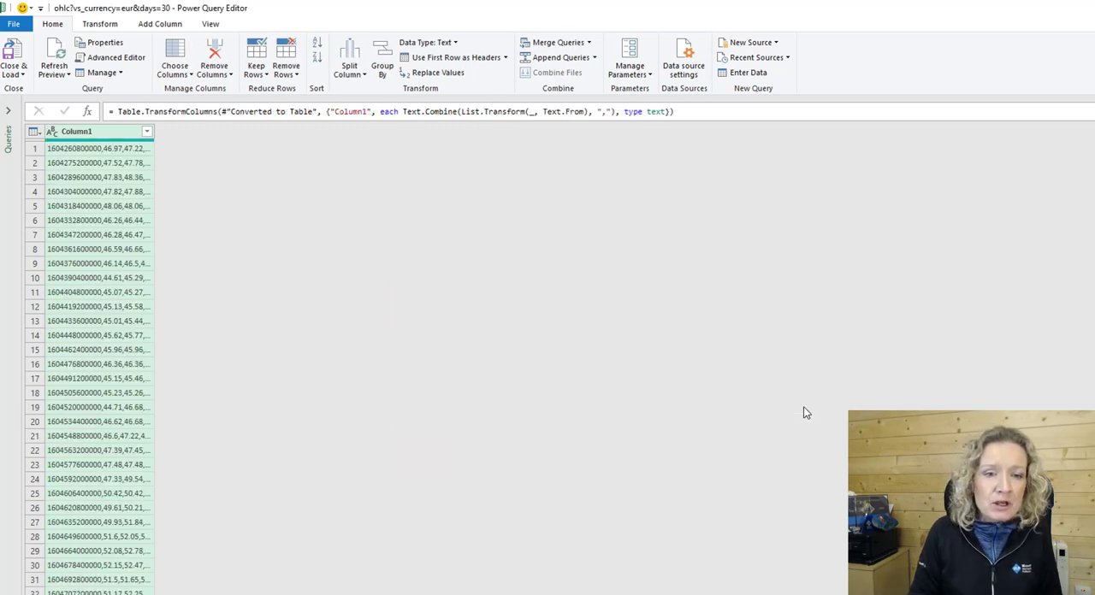
Widen Column1 to show its full values and split it by comma at each occurrence of the delimiter.
left_click_drag(154, 137, 321, 145)
left_click(96, 151)
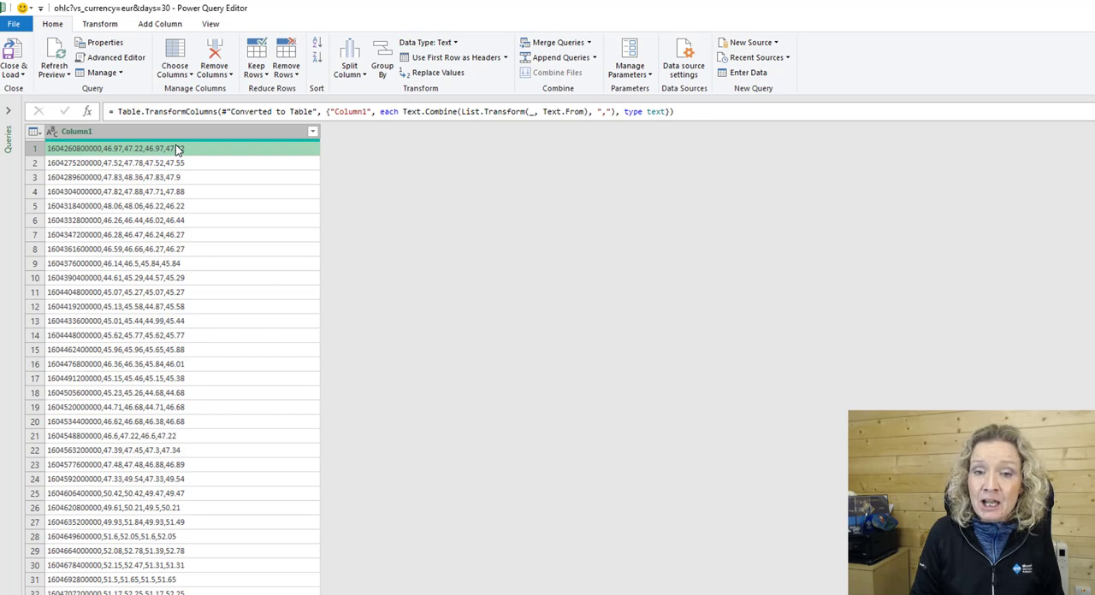
left_click(165, 131)
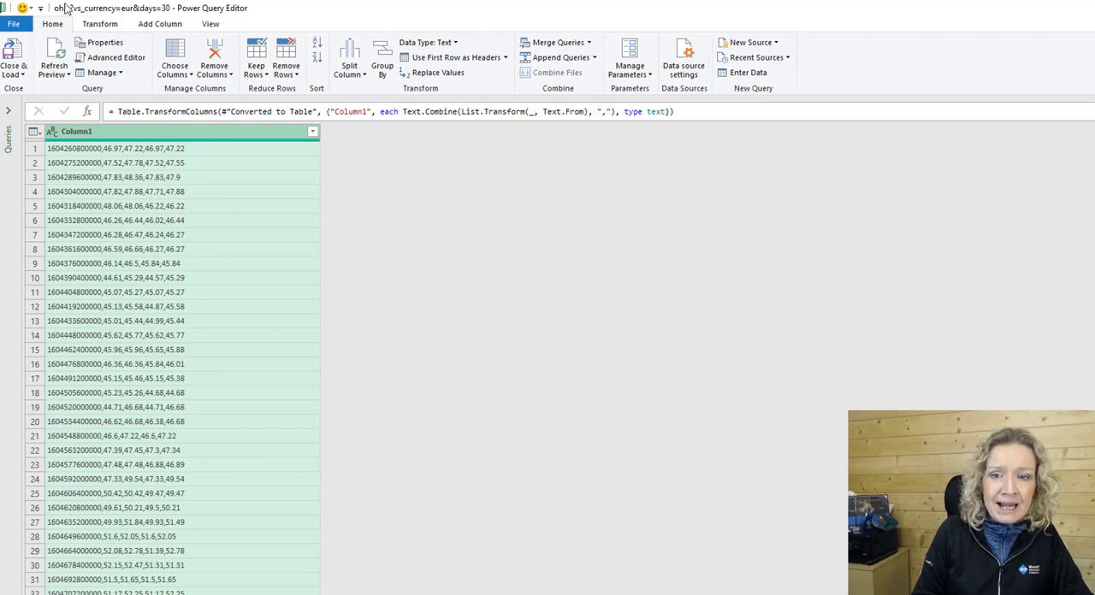
left_click(101, 27)
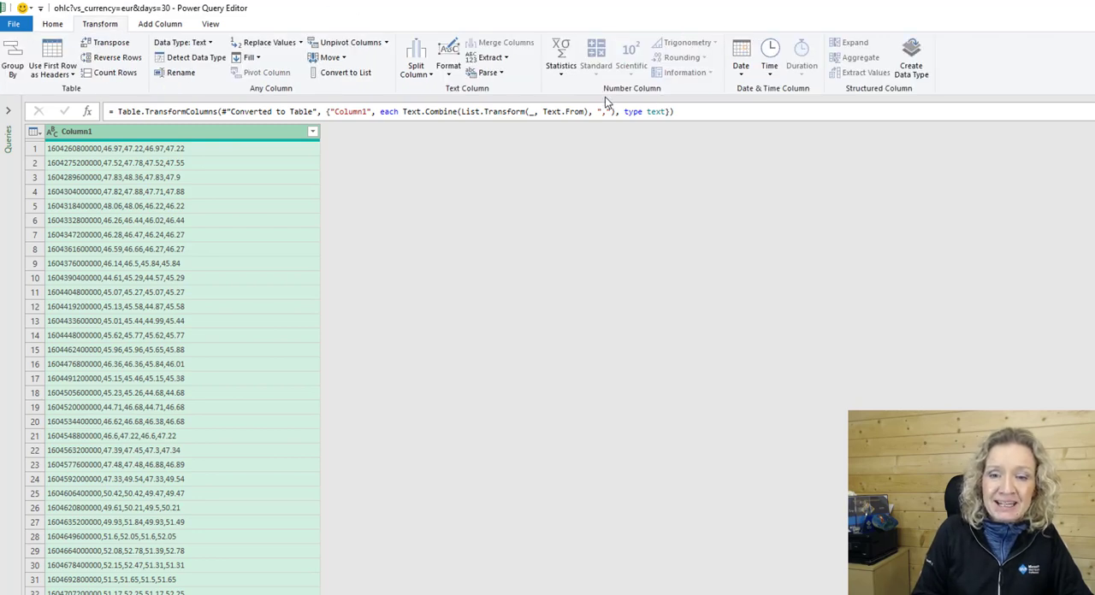
left_click(425, 75)
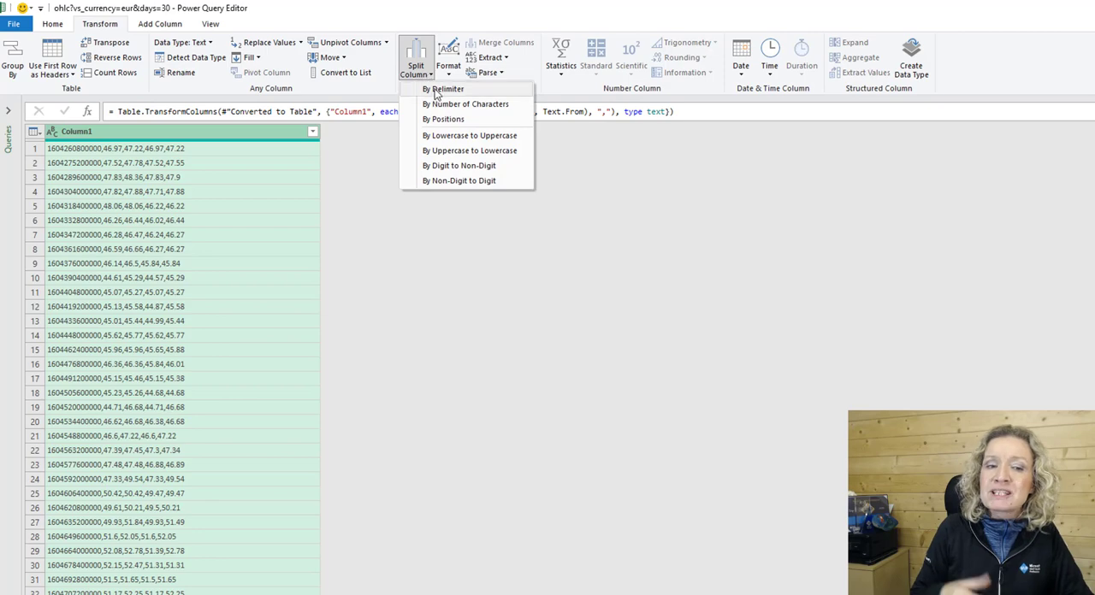
left_click(441, 89)
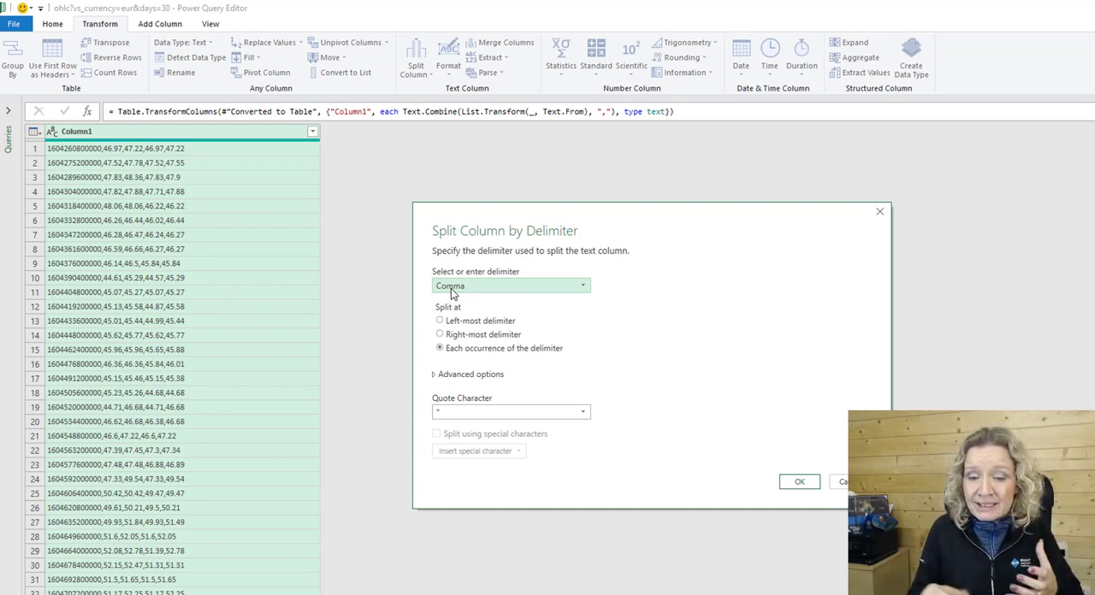
left_click(799, 483)
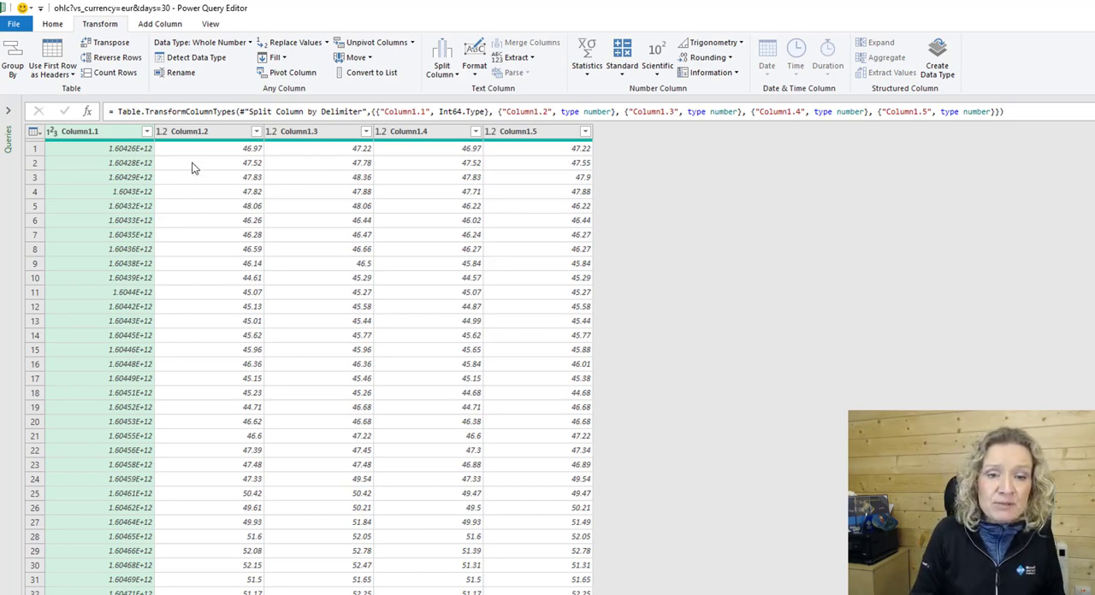
Rename Column1.2 as Opening and Column1.3 as High.
left_click(193, 131)
right_click(193, 133)
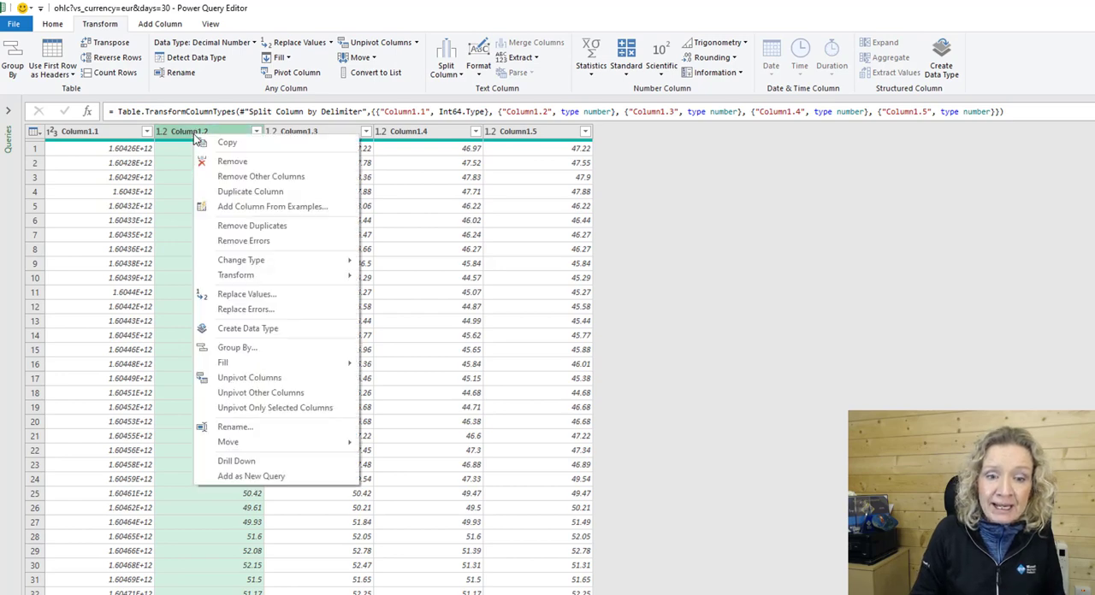
left_click(236, 427)
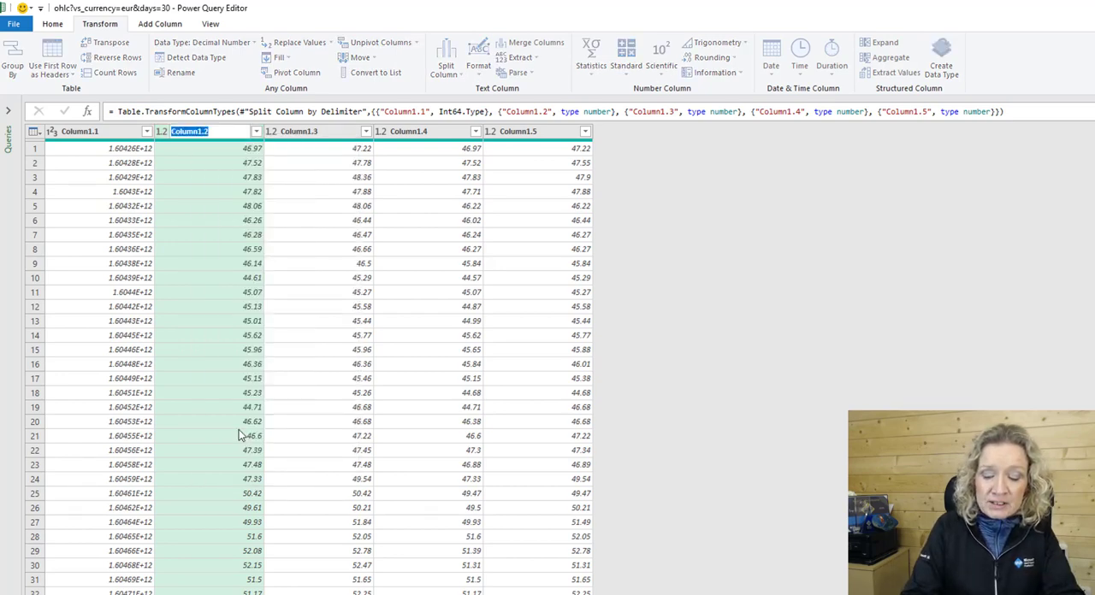
type("Opening")
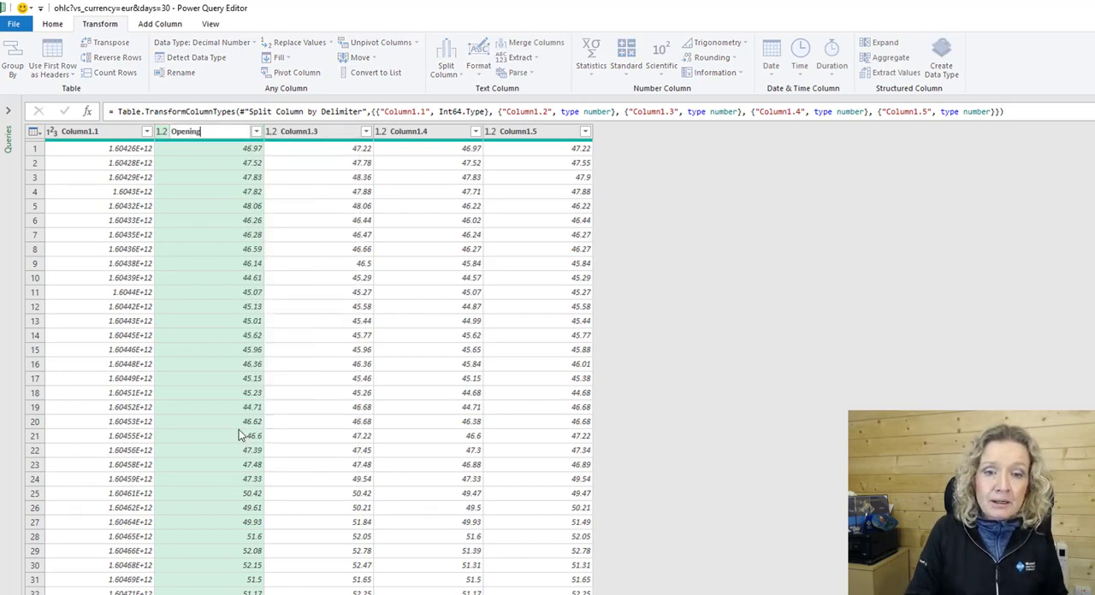
key("Return")
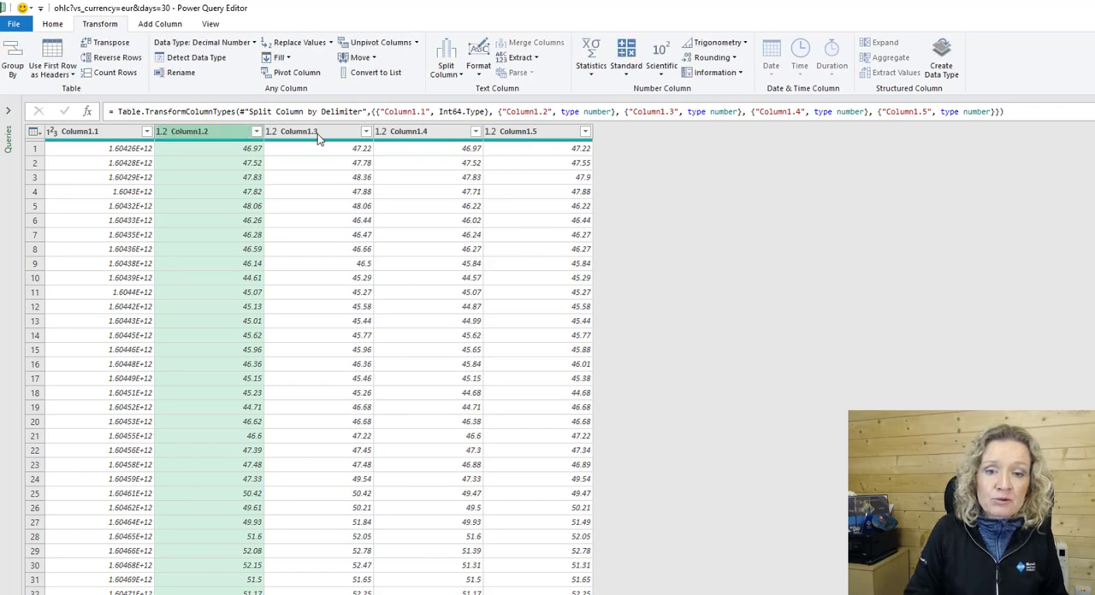
left_click(317, 133)
right_click(315, 135)
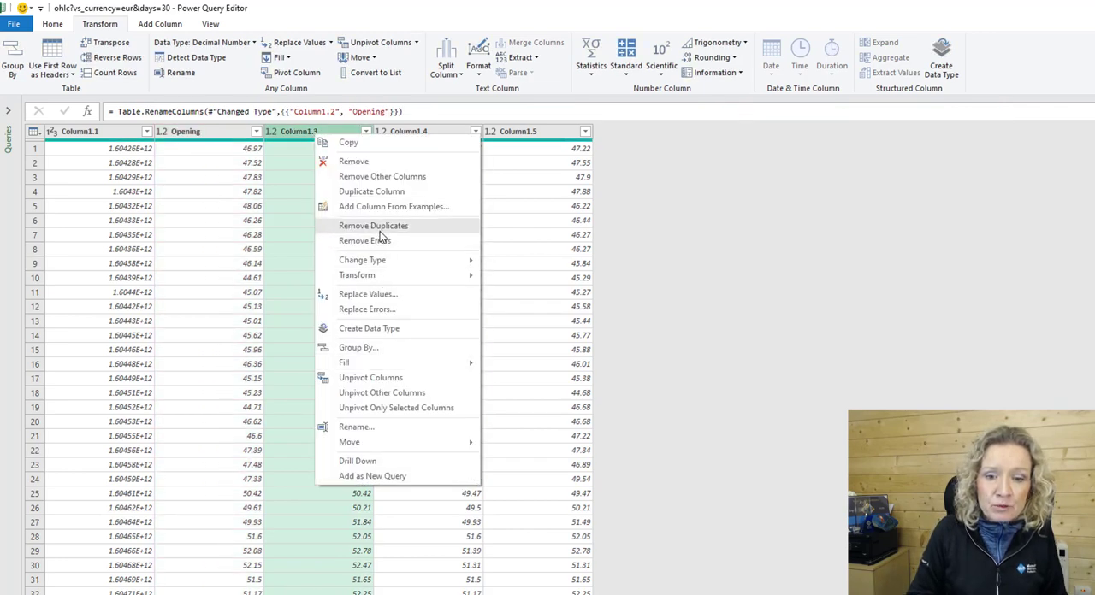
left_click(354, 427)
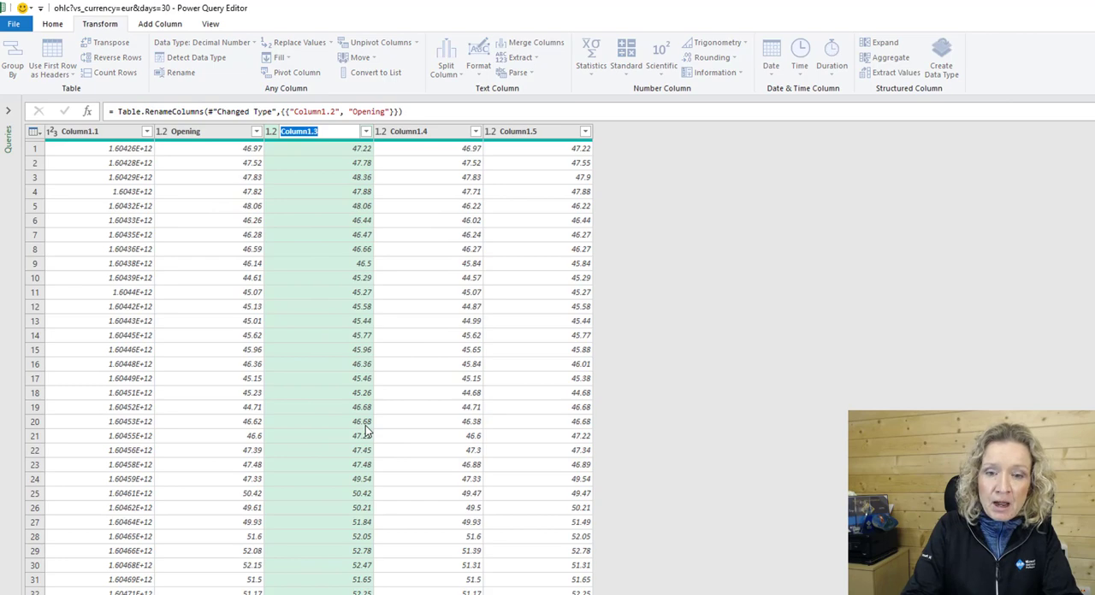
type("High")
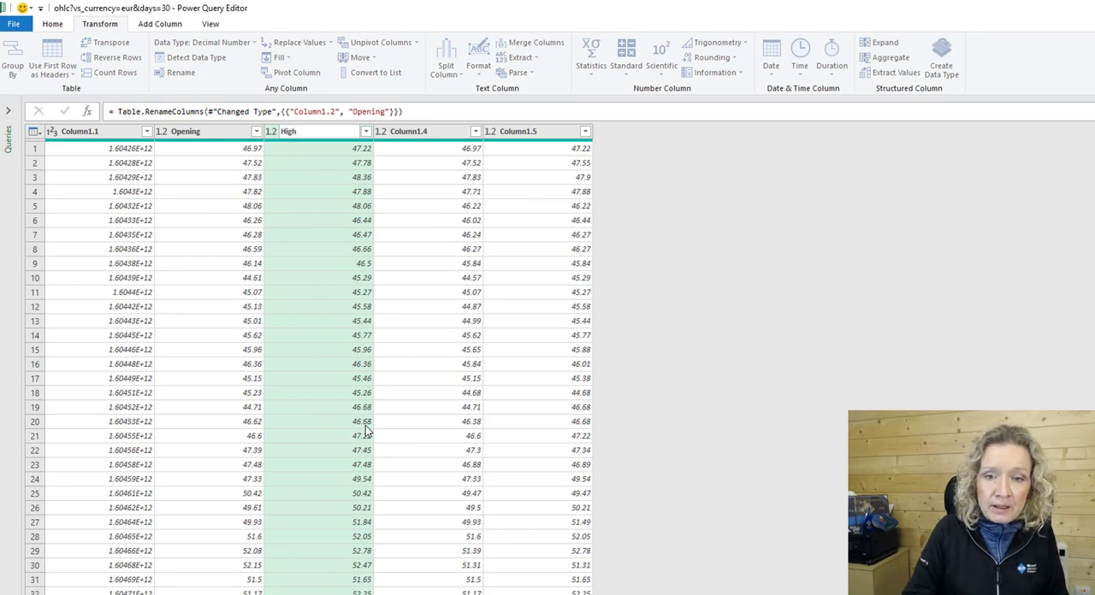
key("Return")
Rename Column1.4 as low and Column1.5 as close.
right_click(406, 139)
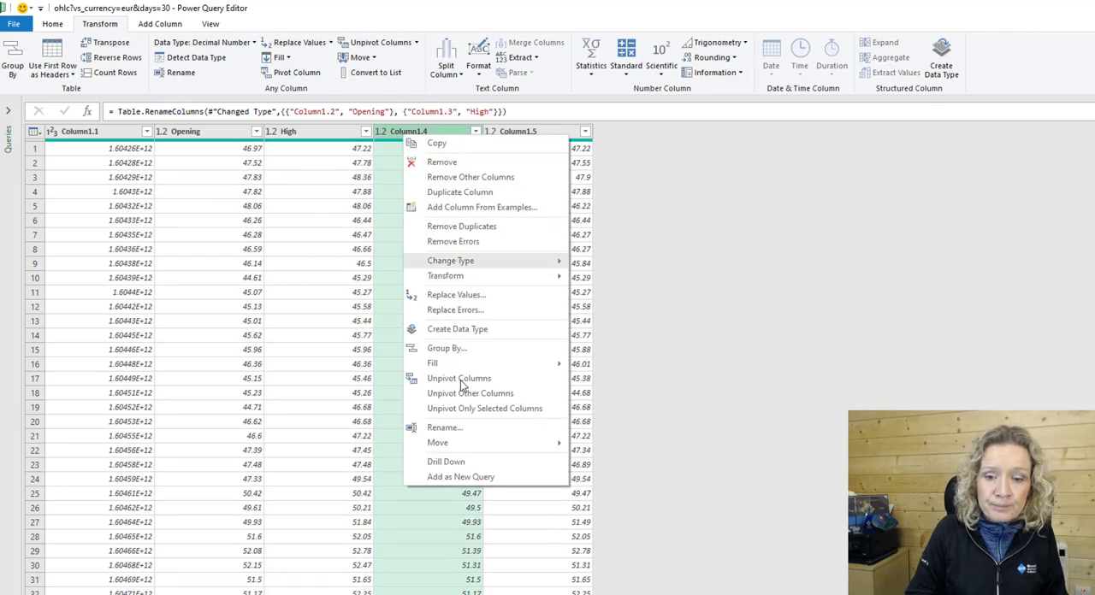
left_click(451, 428)
type("low")
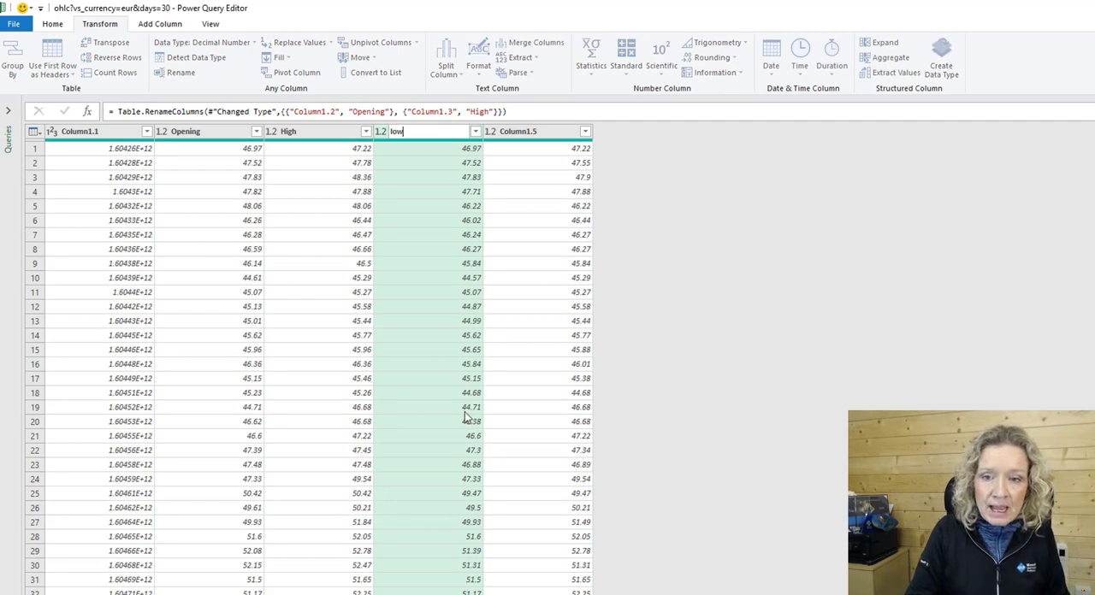
key("Return")
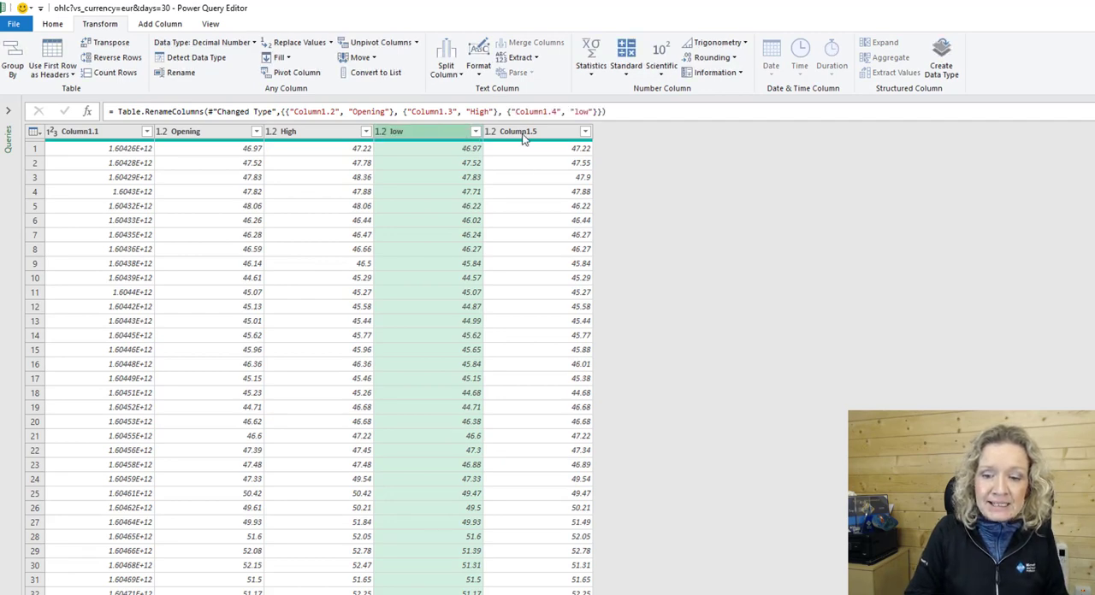
right_click(525, 140)
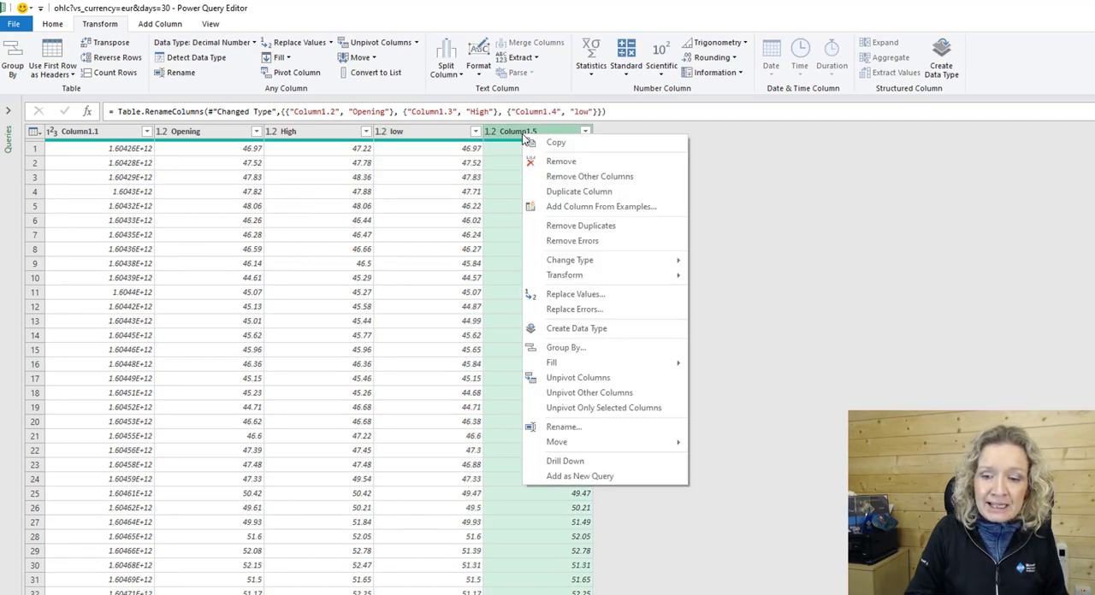
left_click(571, 431)
type("close")
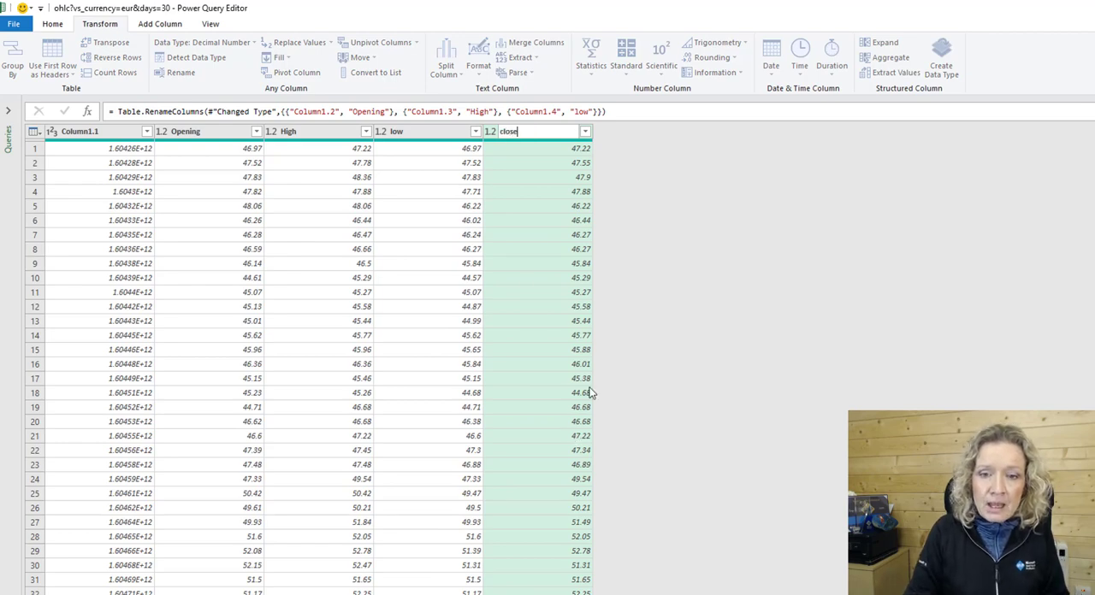
key("Return")
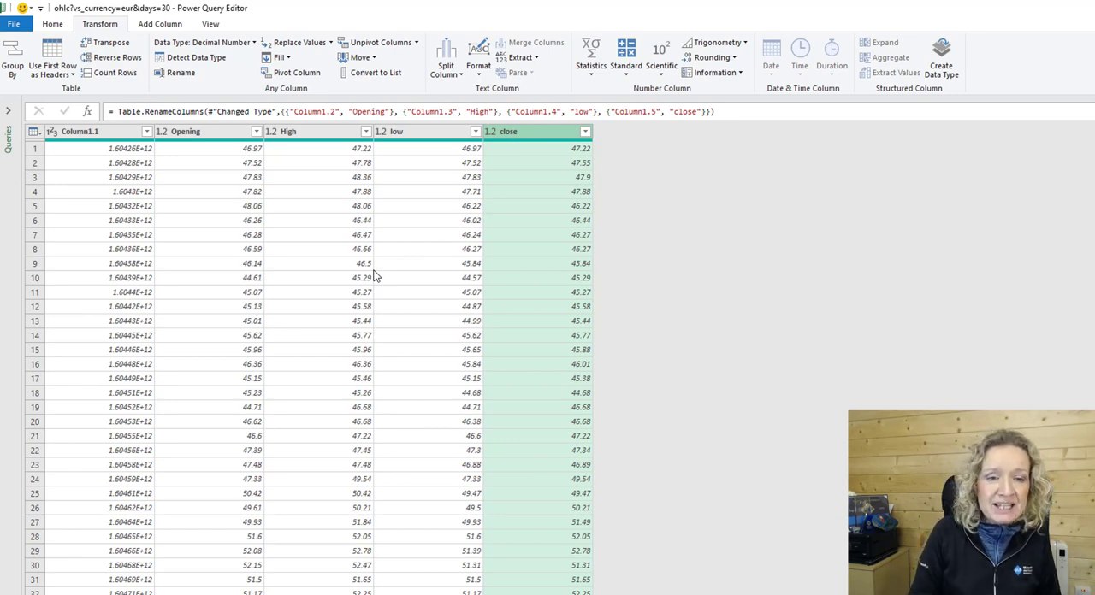
Start a new custom column and name it Date.
left_click(83, 133)
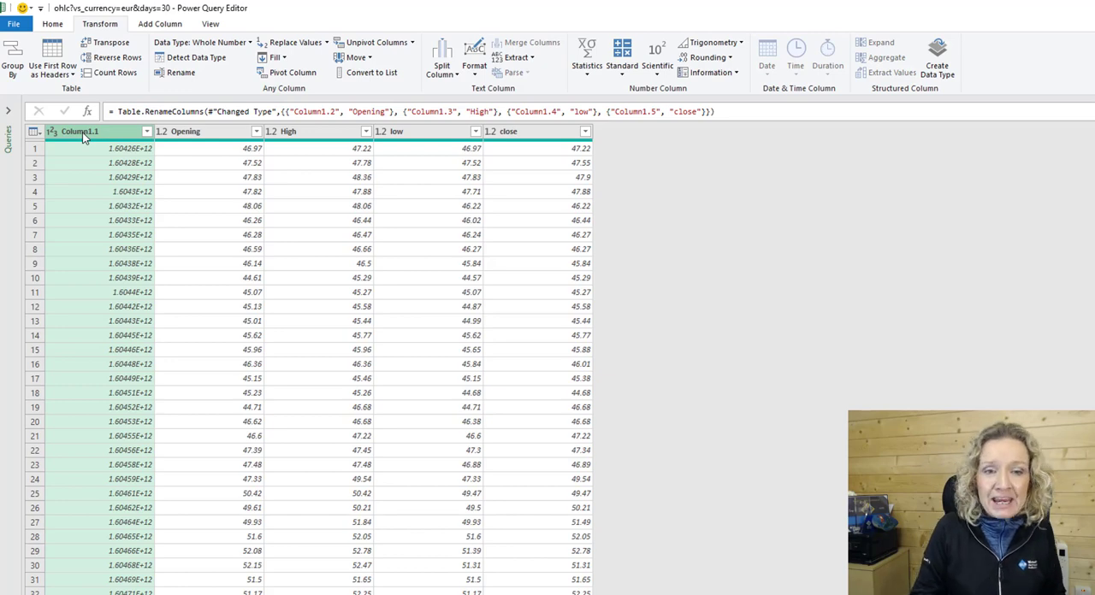
left_click(159, 26)
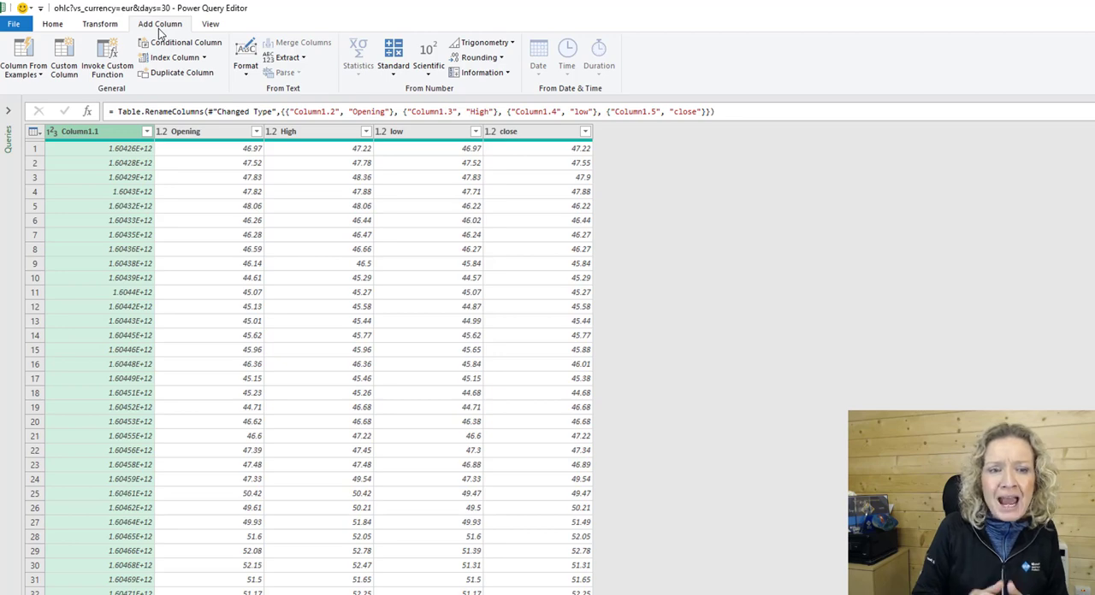
left_click(65, 68)
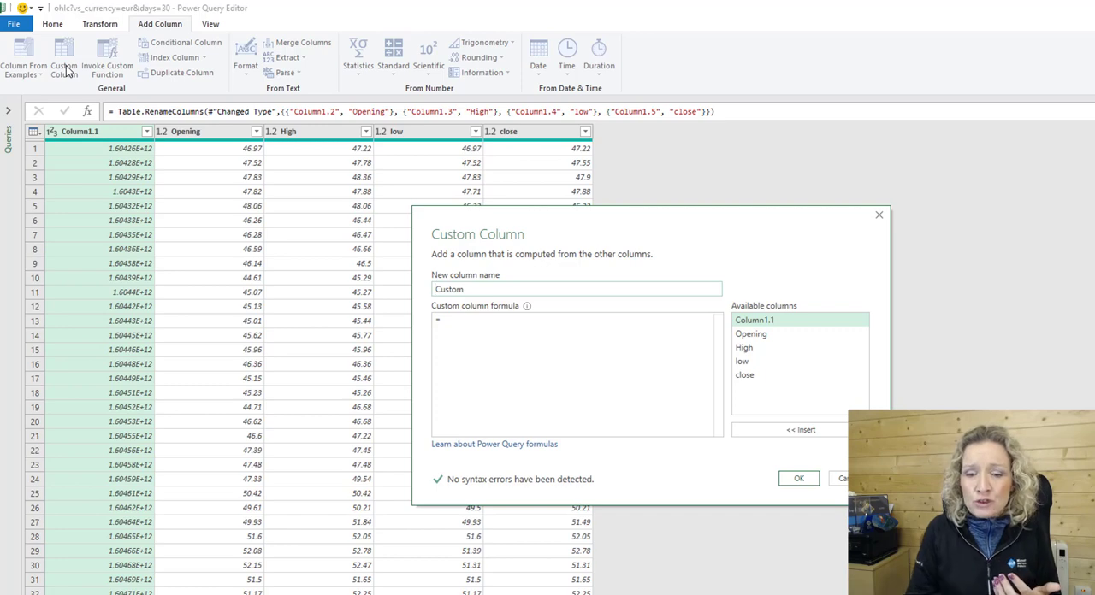
left_click(478, 291)
left_click_drag(477, 291, 416, 291)
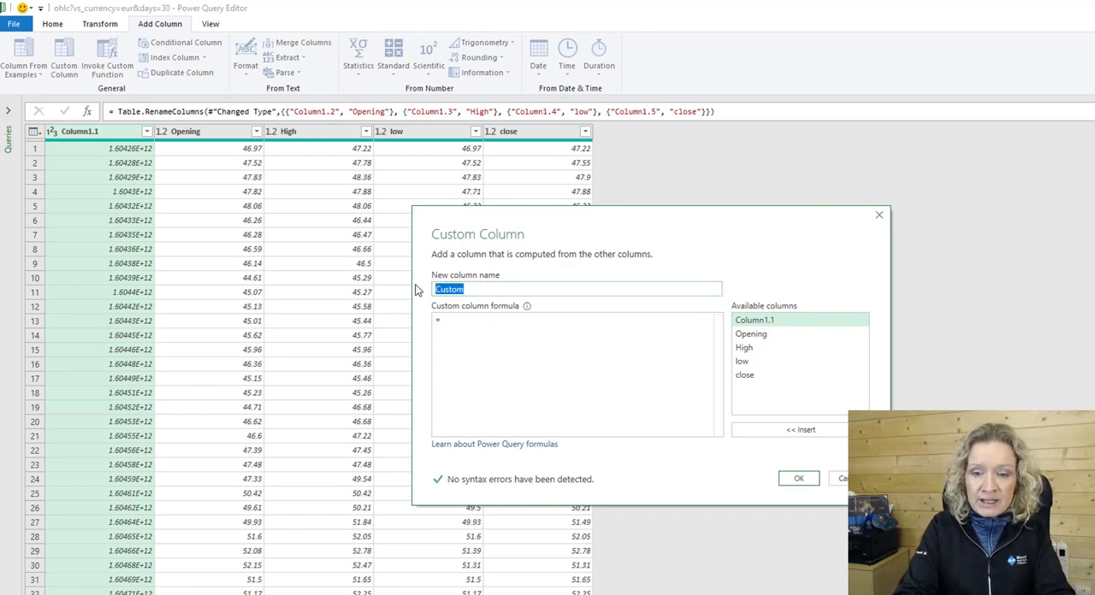
type("Date")
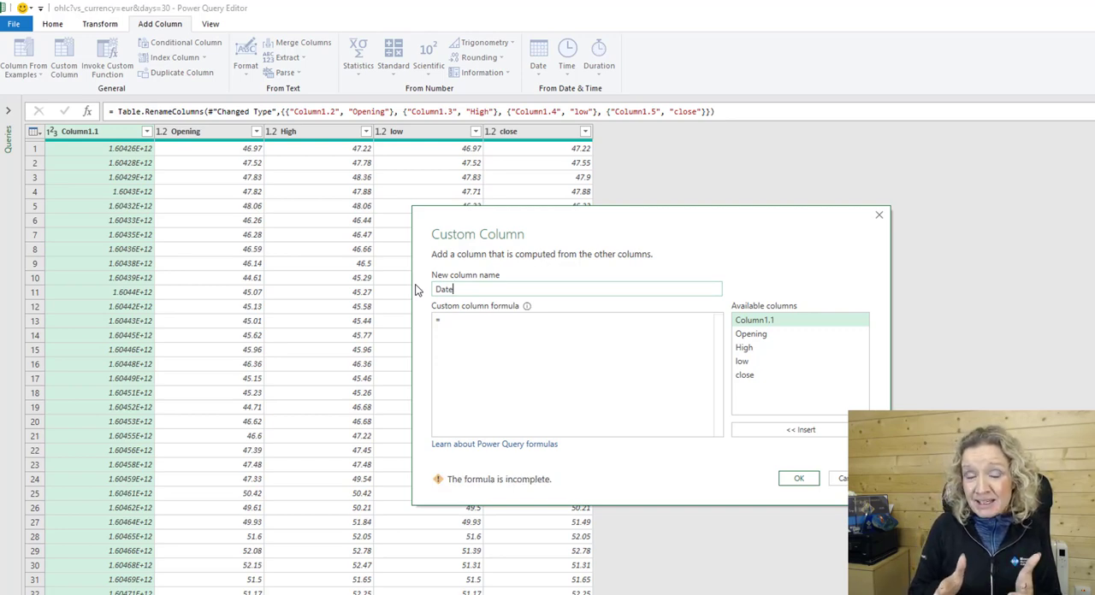
Begin the Date column's custom formula with the Unix epoch start, #datetime(1970,1,1,0,0,0).
left_click(448, 321)
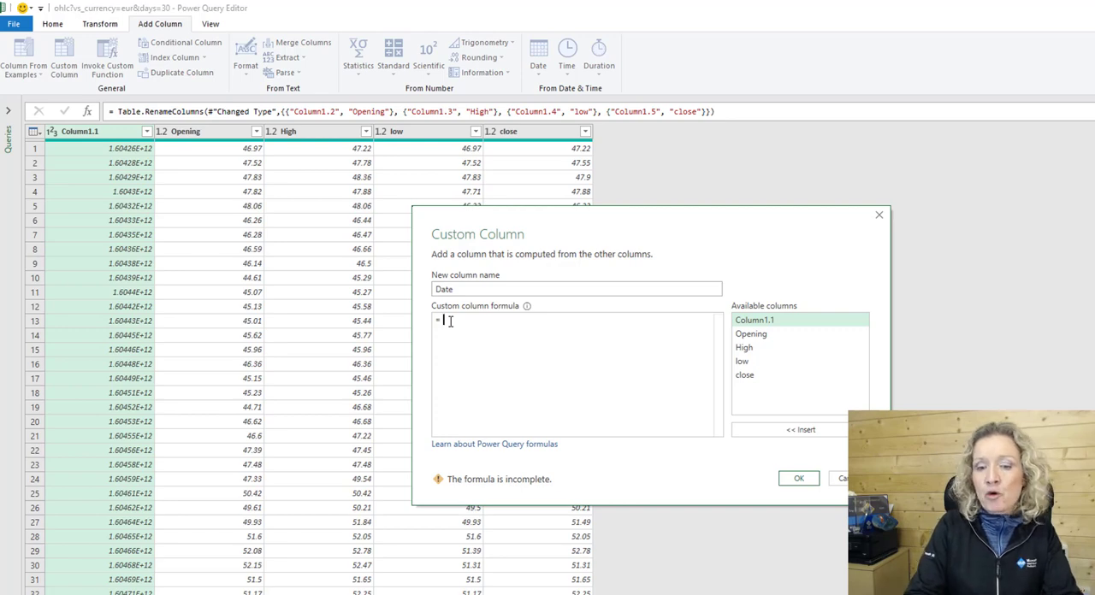
type("#")
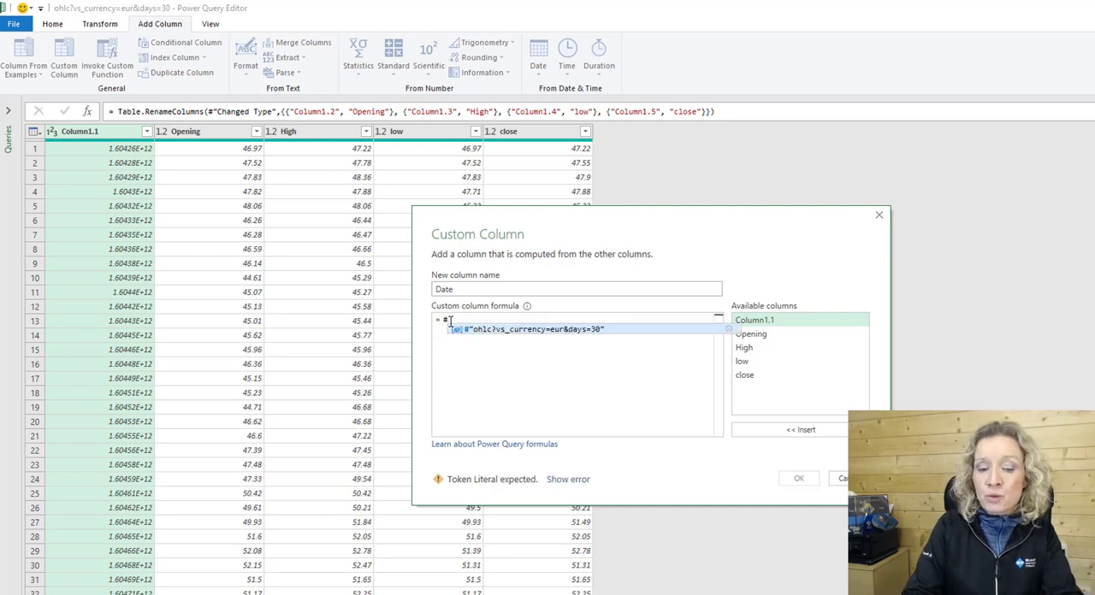
type("date")
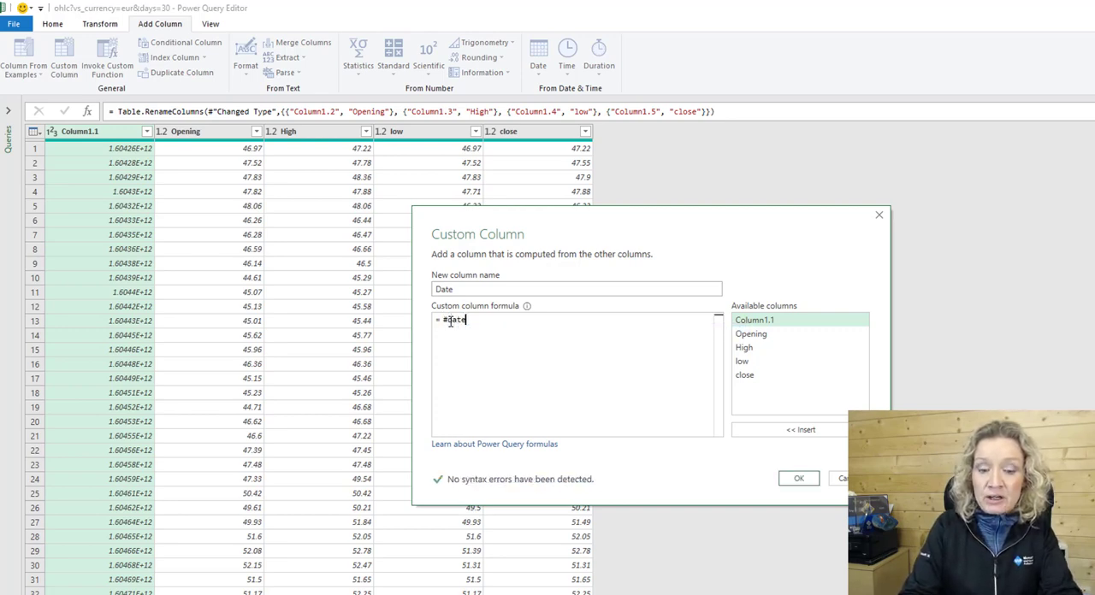
type("time")
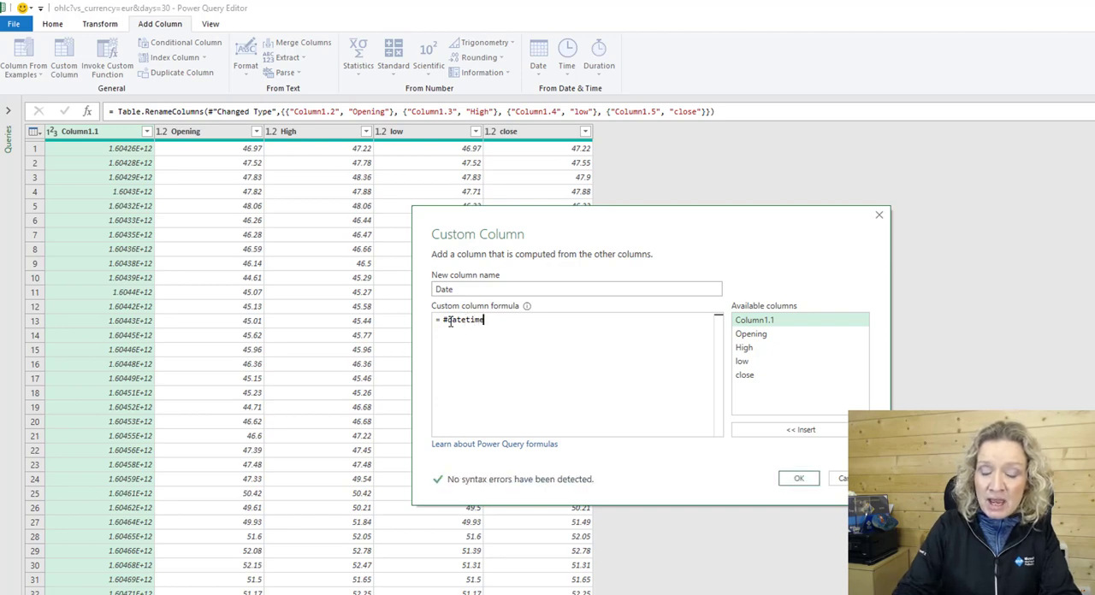
type("(19")
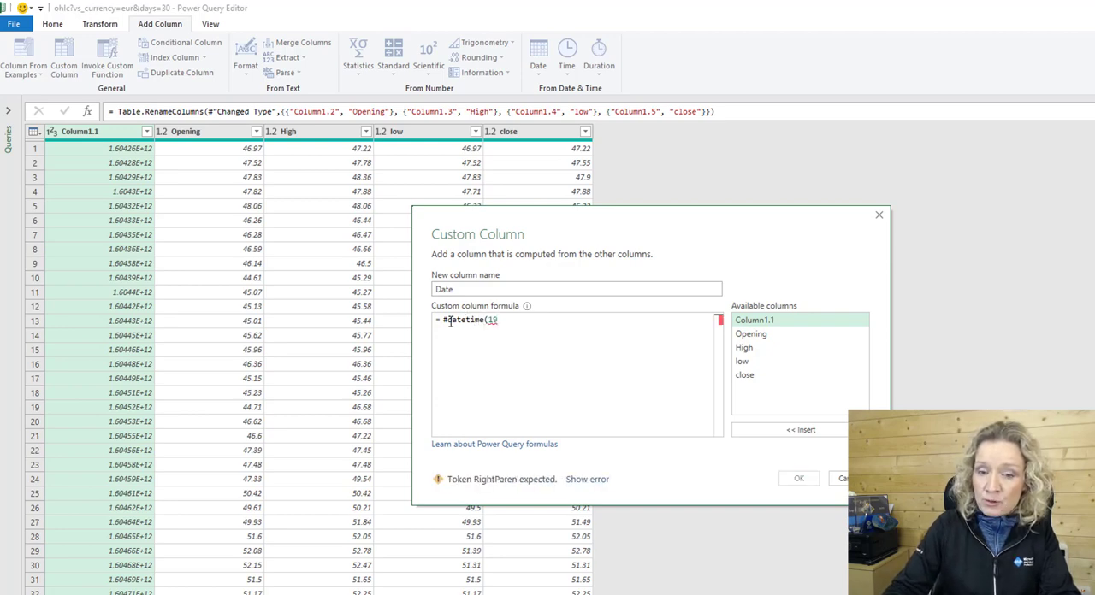
type("70")
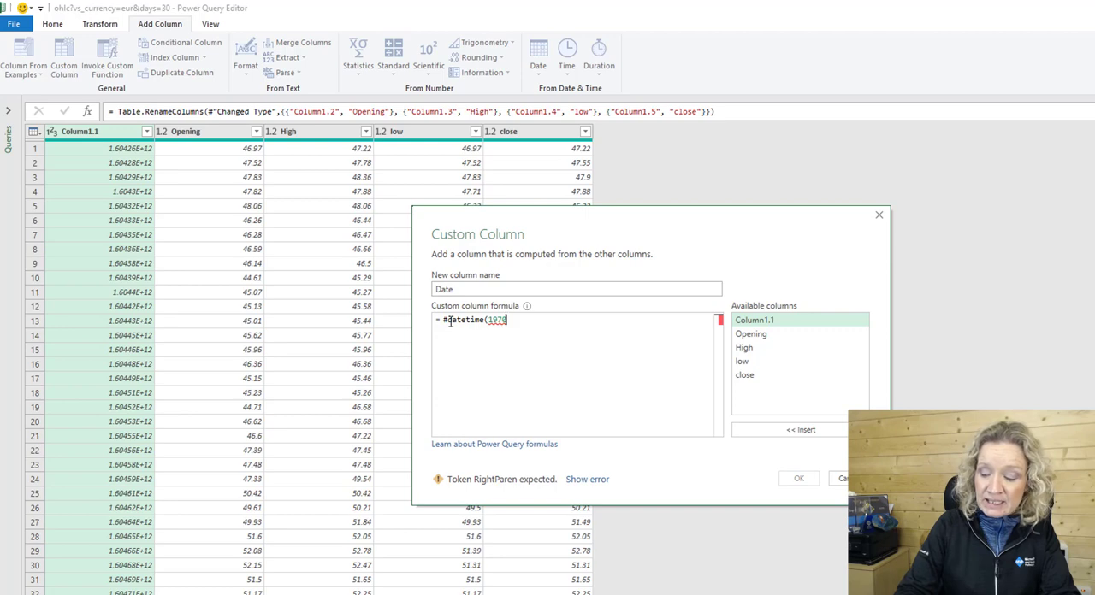
type(",1,1,")
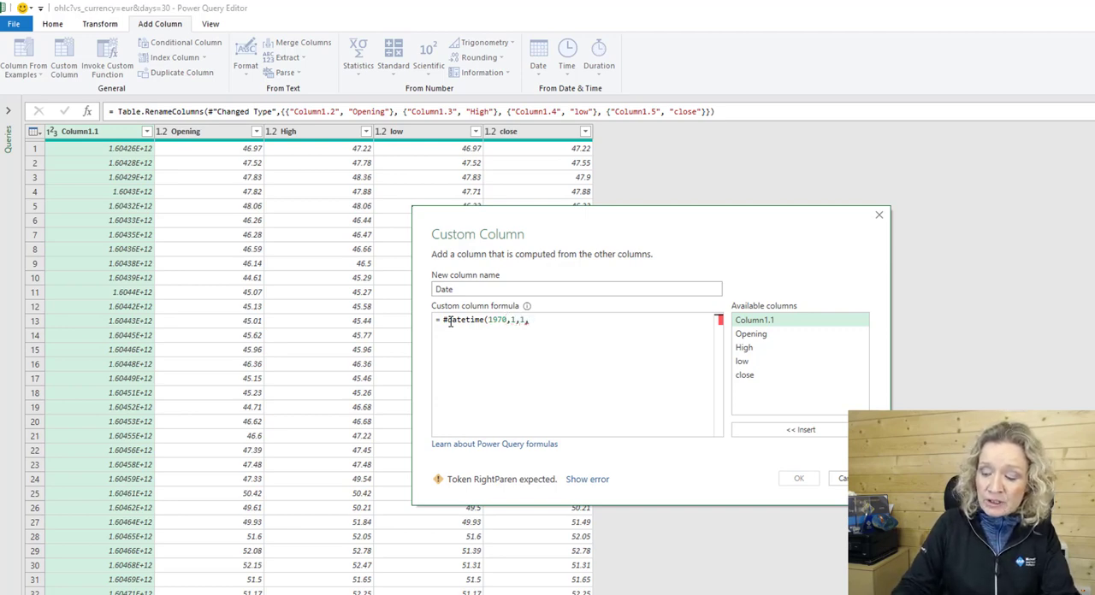
type("0,")
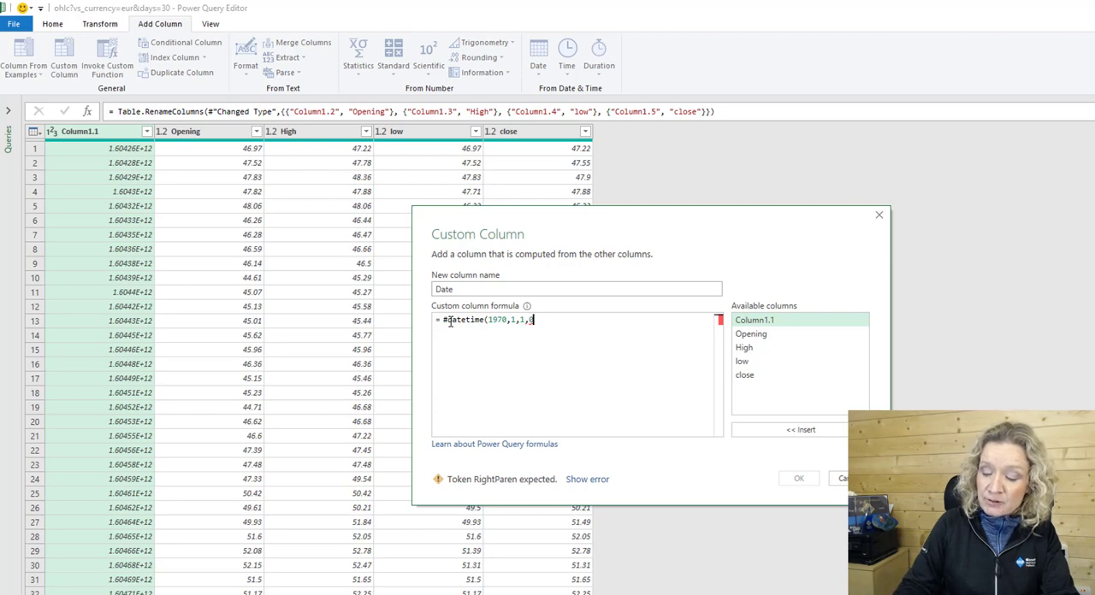
type("0,0")
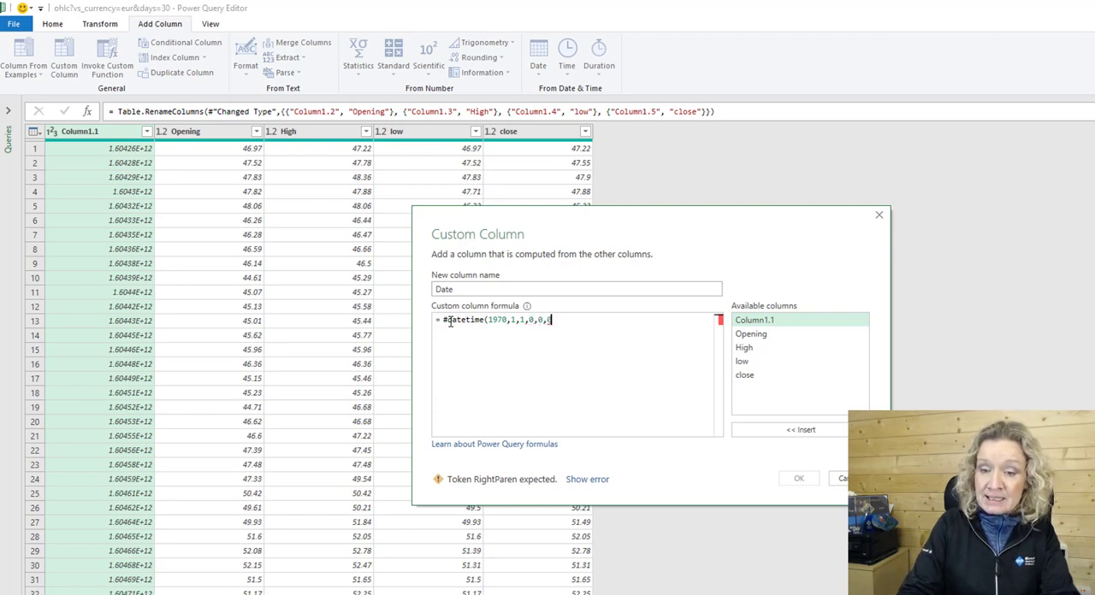
type(")")
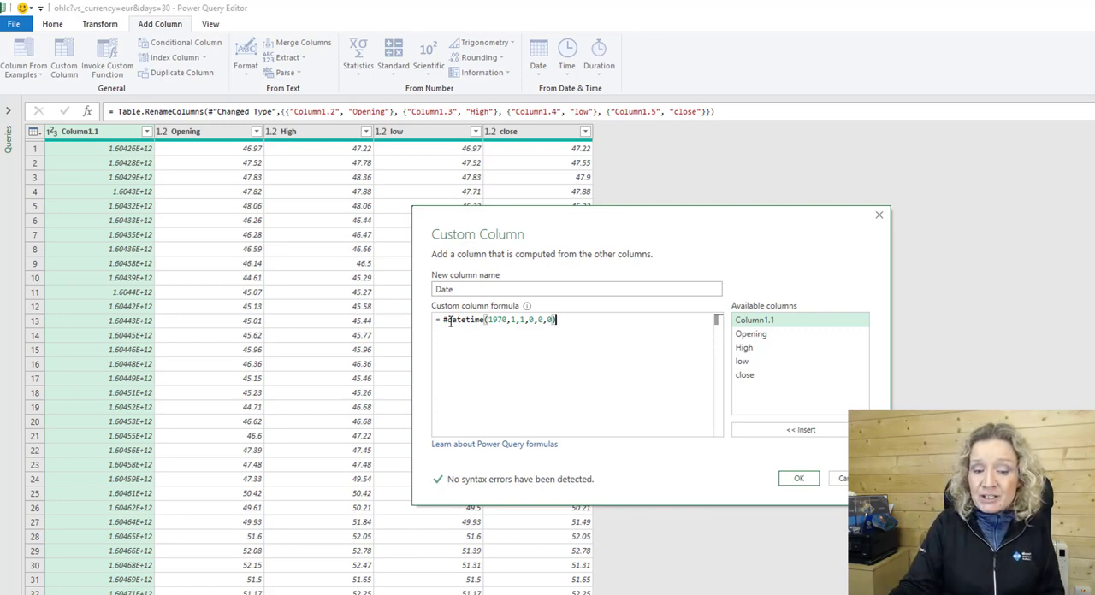
Complete the Date formula by adding +#duration(0,0,0,[Column1.1]/1000) and create the custom column.
type("+")
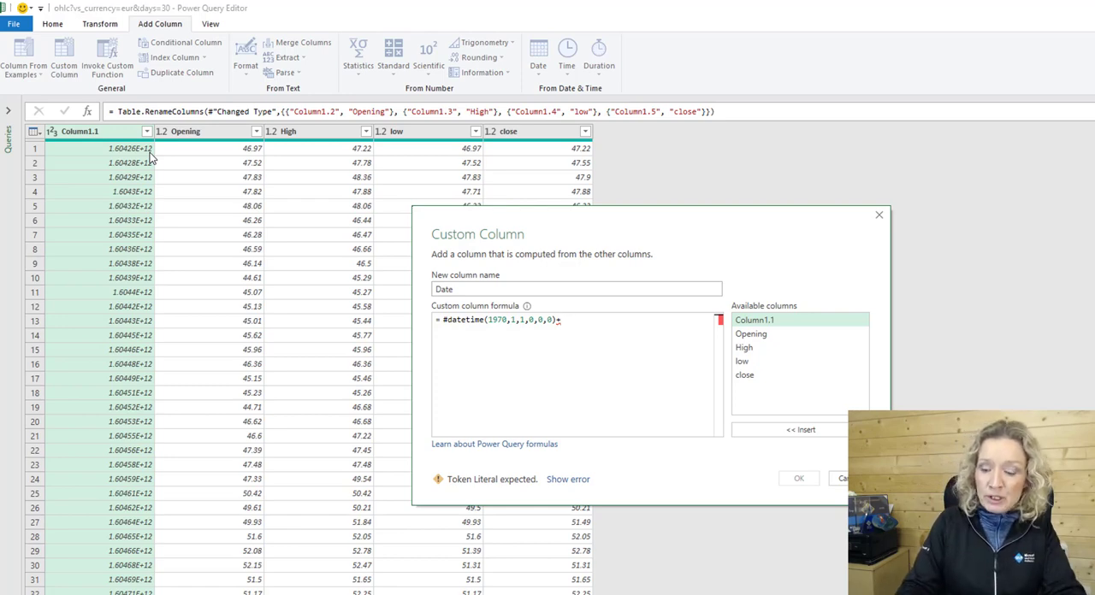
type("+#du")
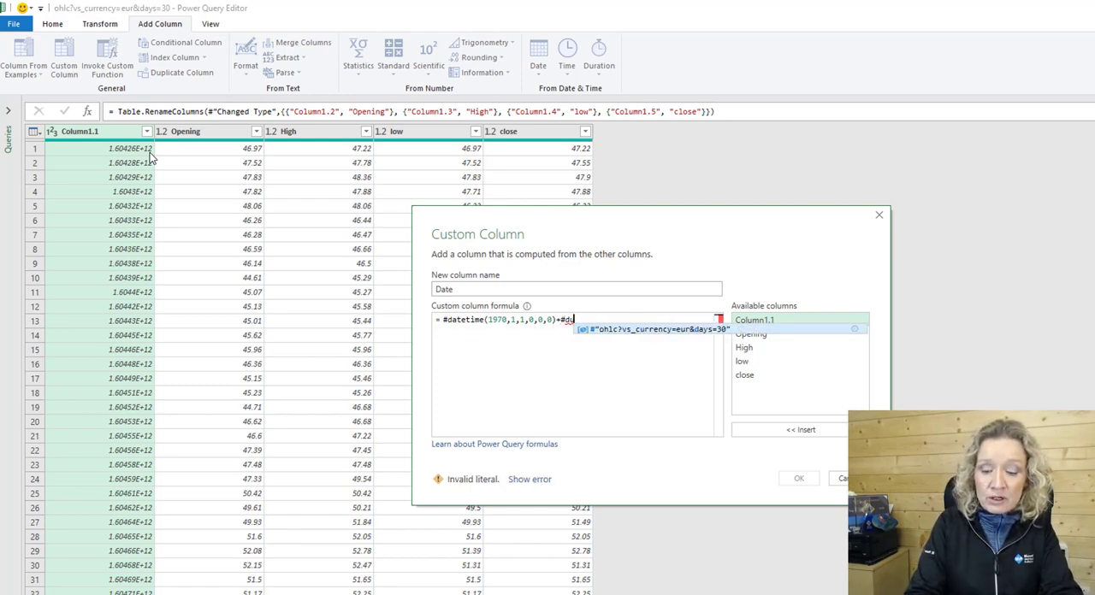
type("ration")
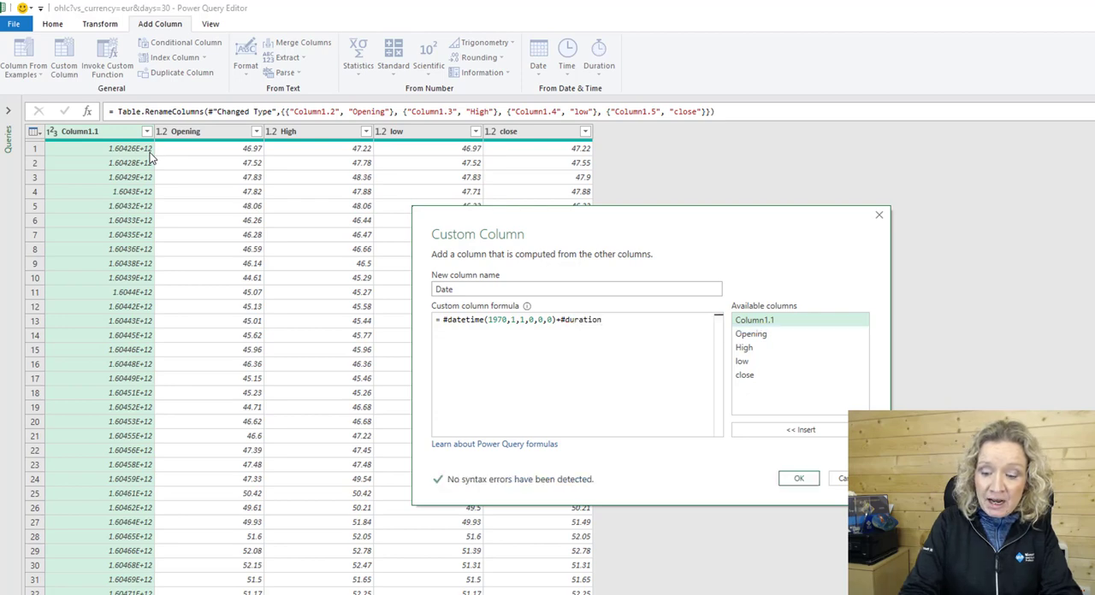
type("(")
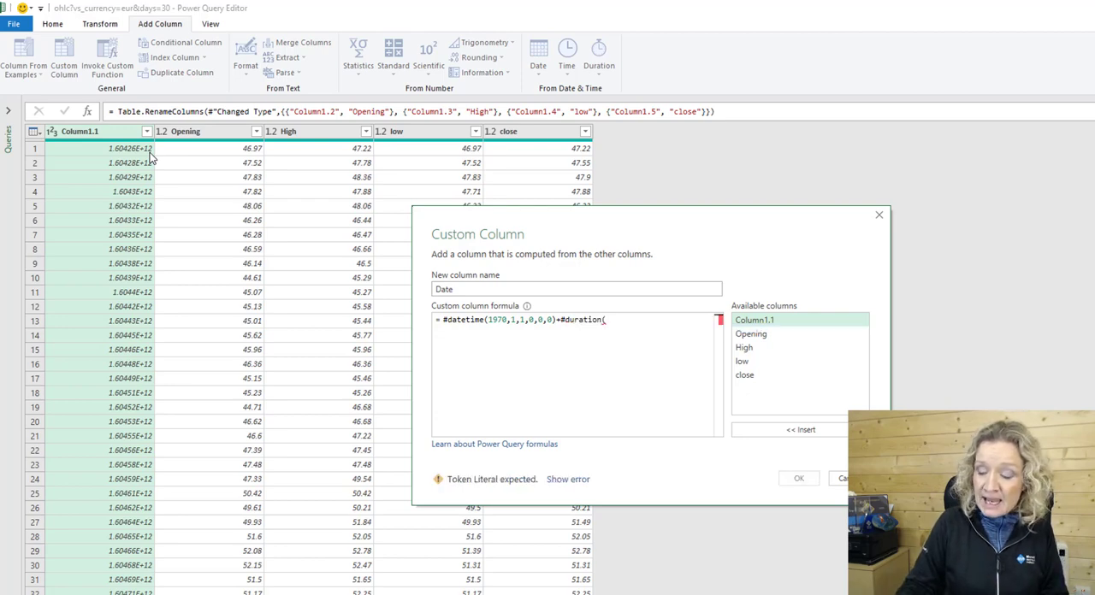
type("0,")
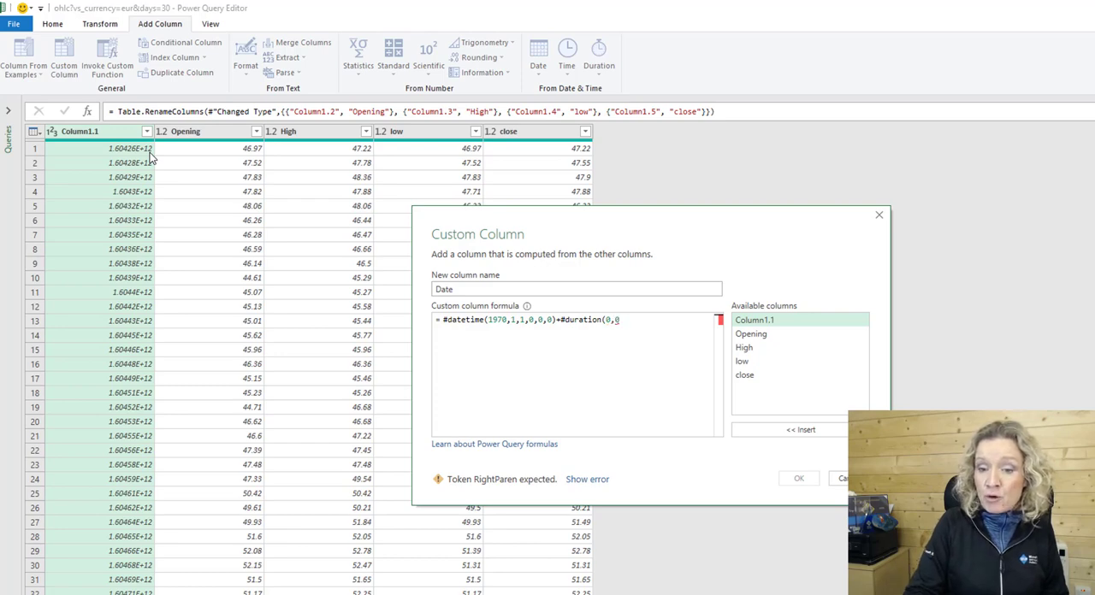
type("0,0")
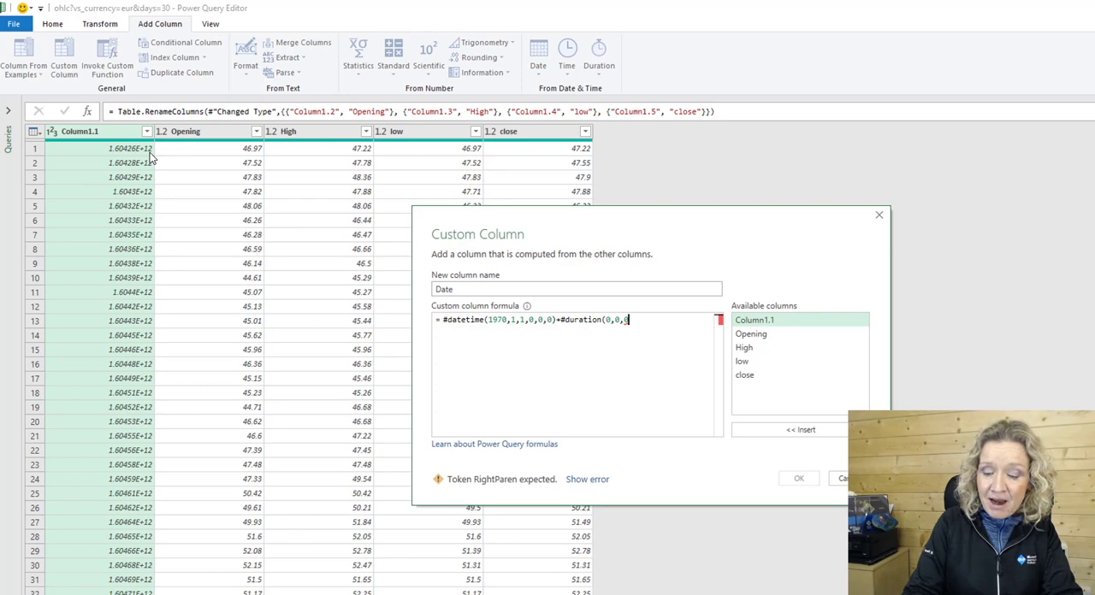
type(",")
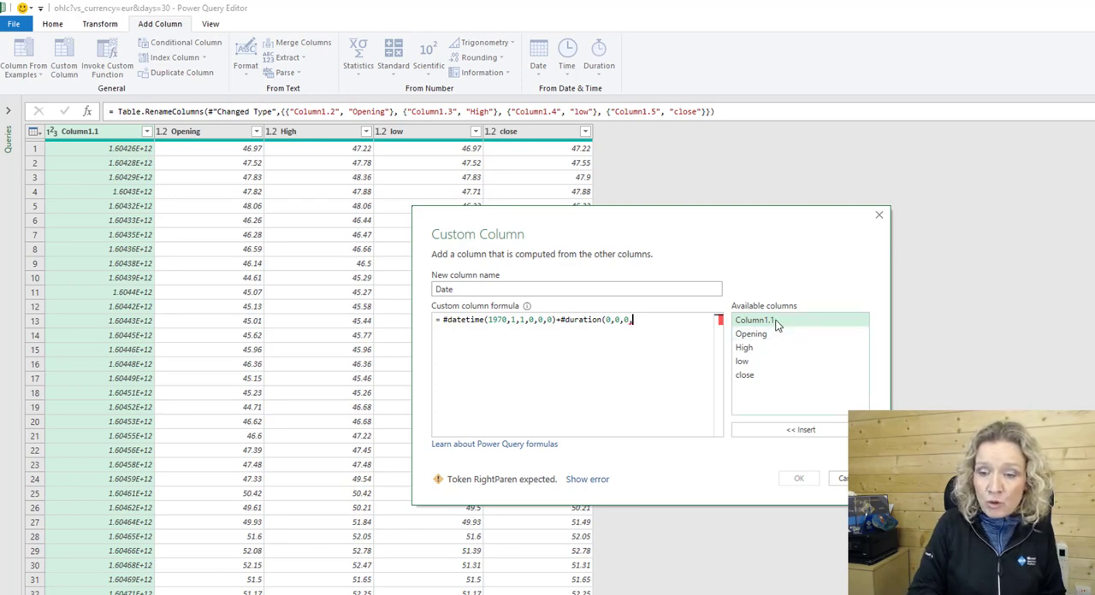
left_click(773, 432)
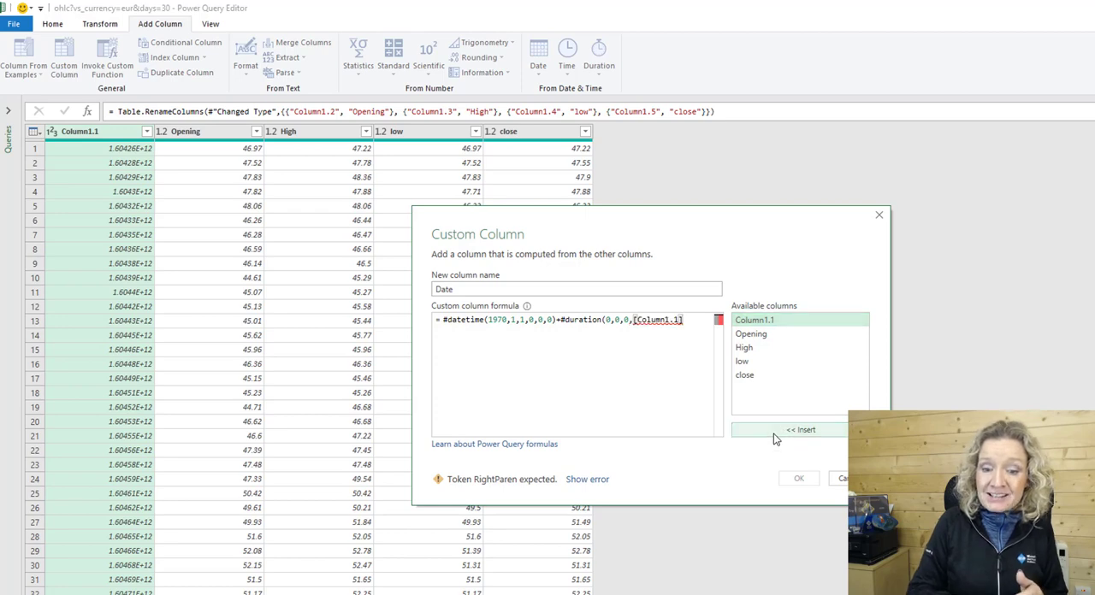
type("/")
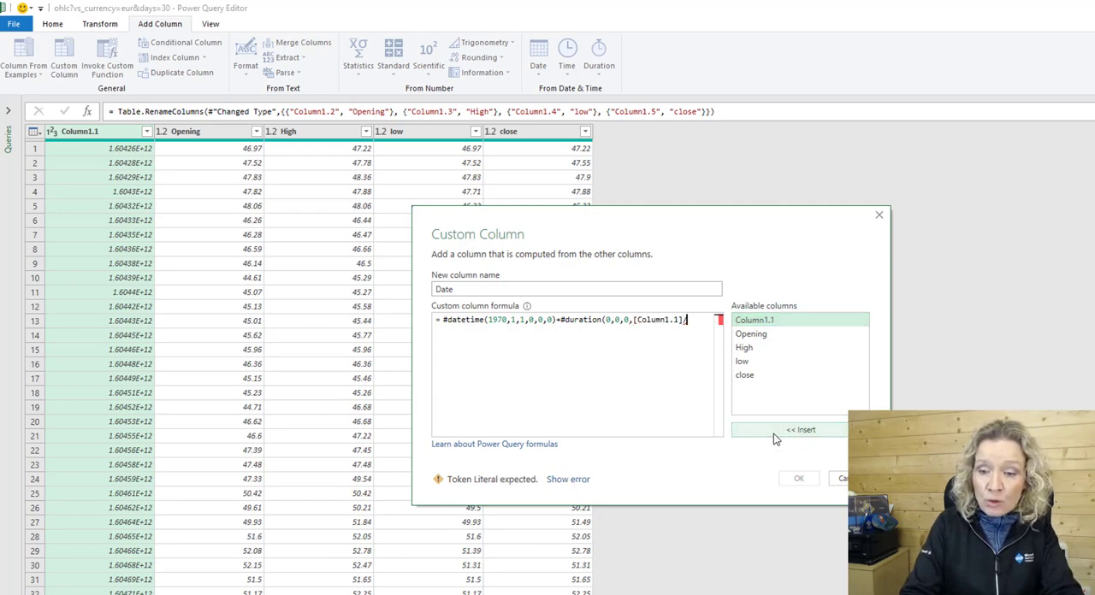
type("1000)")
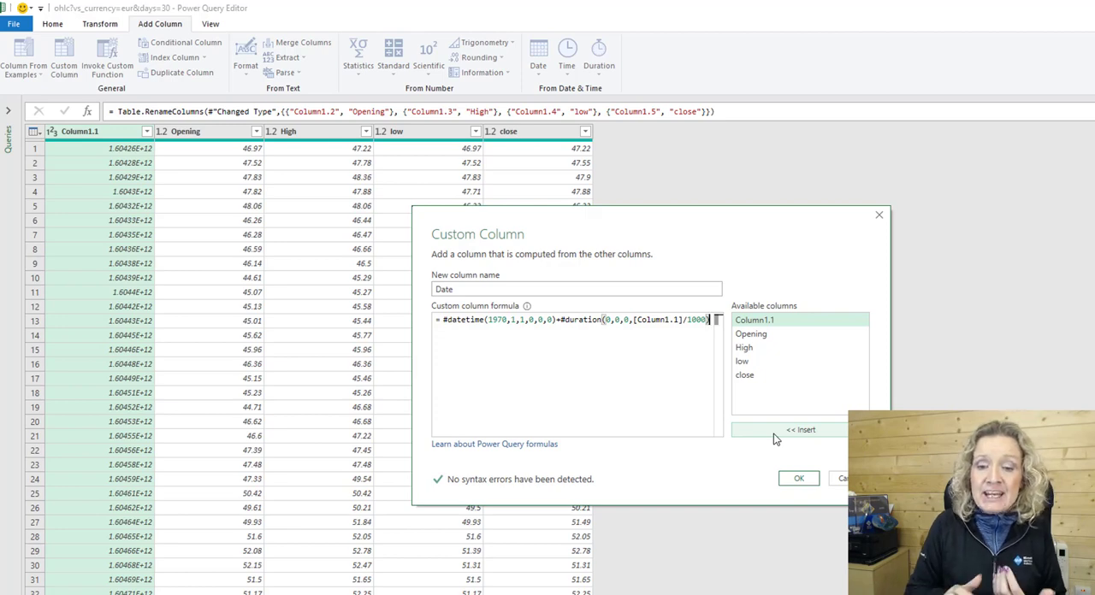
key("Return")
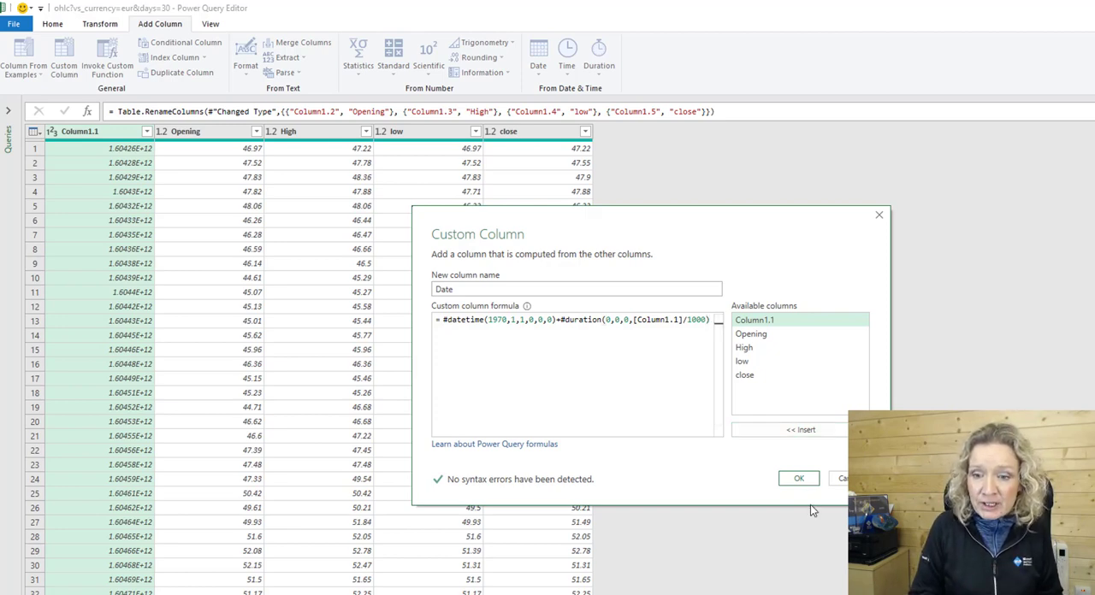
left_click(798, 480)
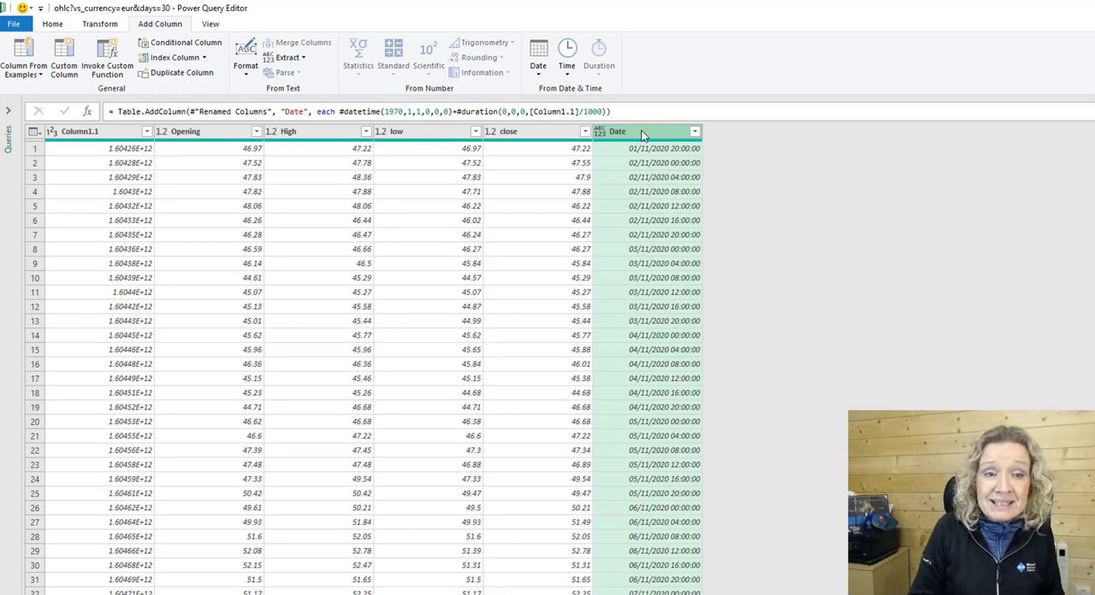
Change the data type of the new Date column to Date.
left_click(57, 24)
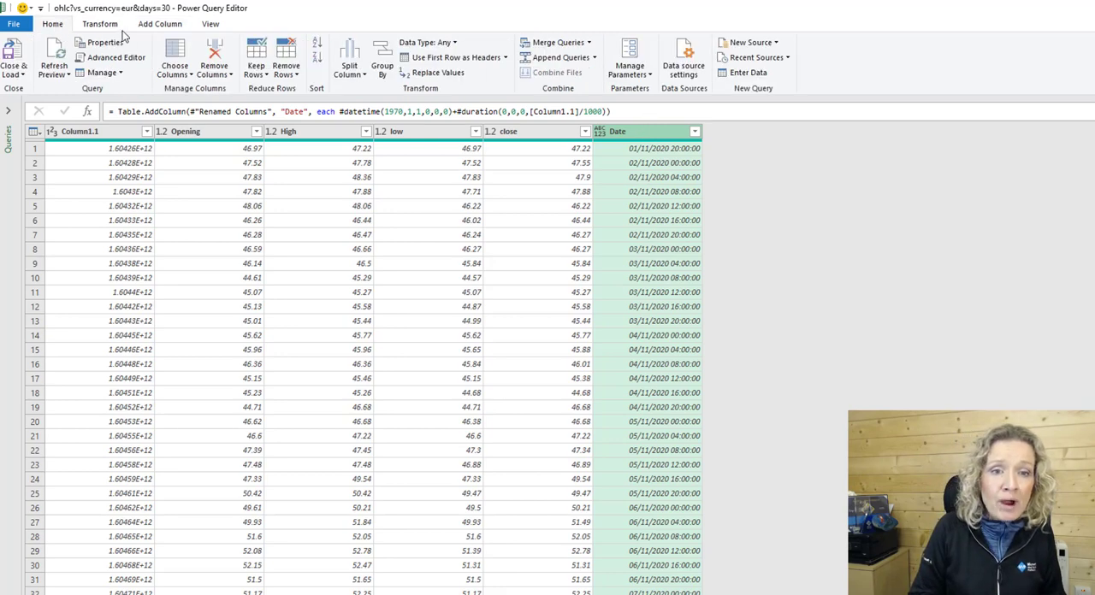
left_click(103, 25)
left_click(187, 44)
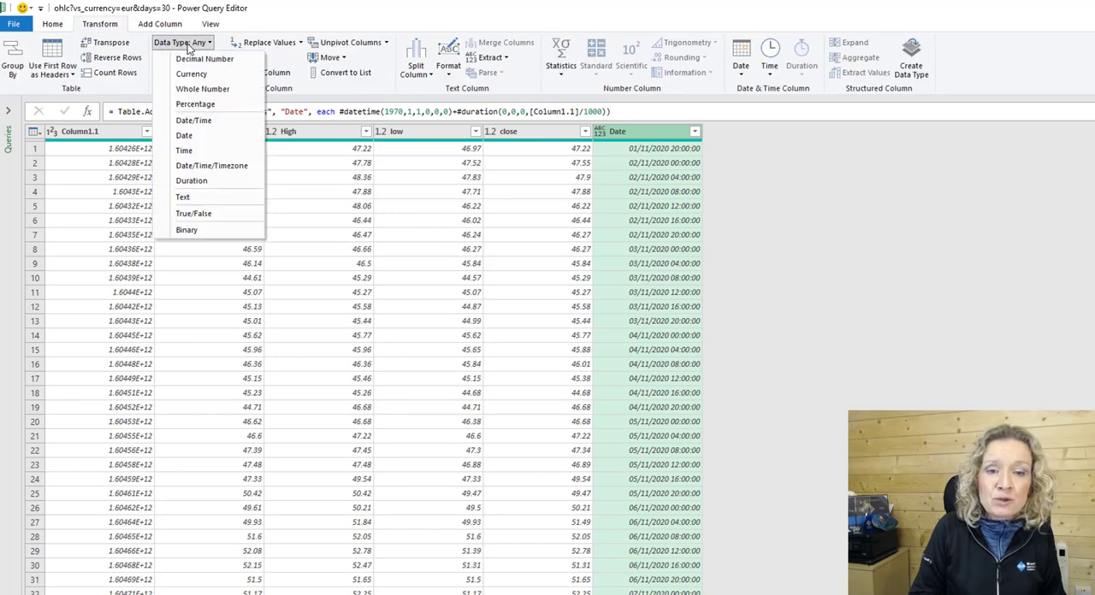
left_click(185, 135)
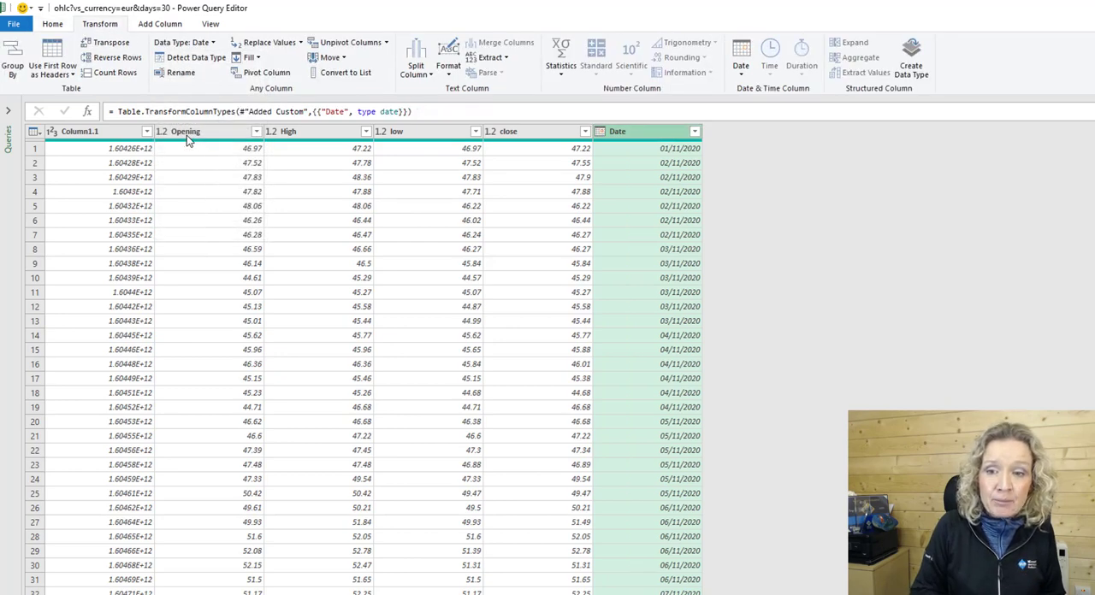
Move the Date column to the front of the table and remove Column1.1.
left_click_drag(638, 133, 98, 139)
left_click(196, 130)
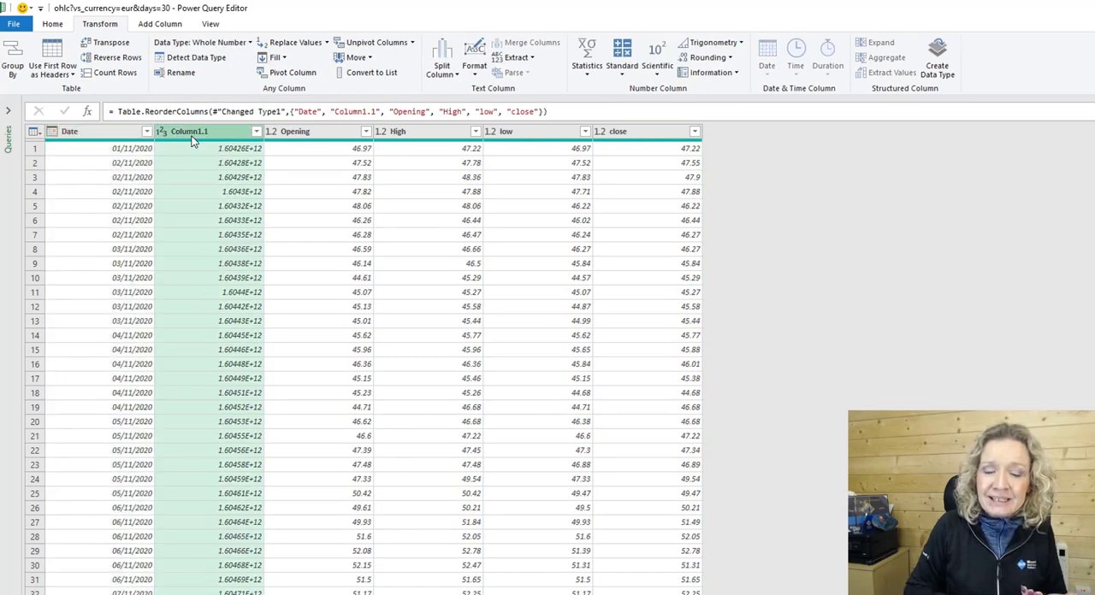
right_click(194, 137)
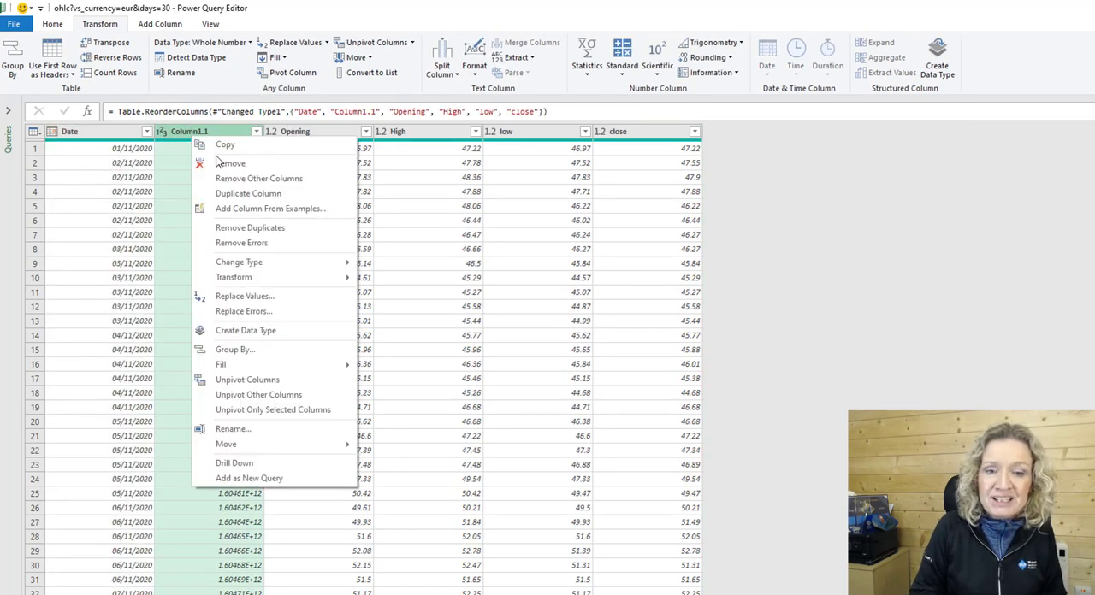
left_click(224, 164)
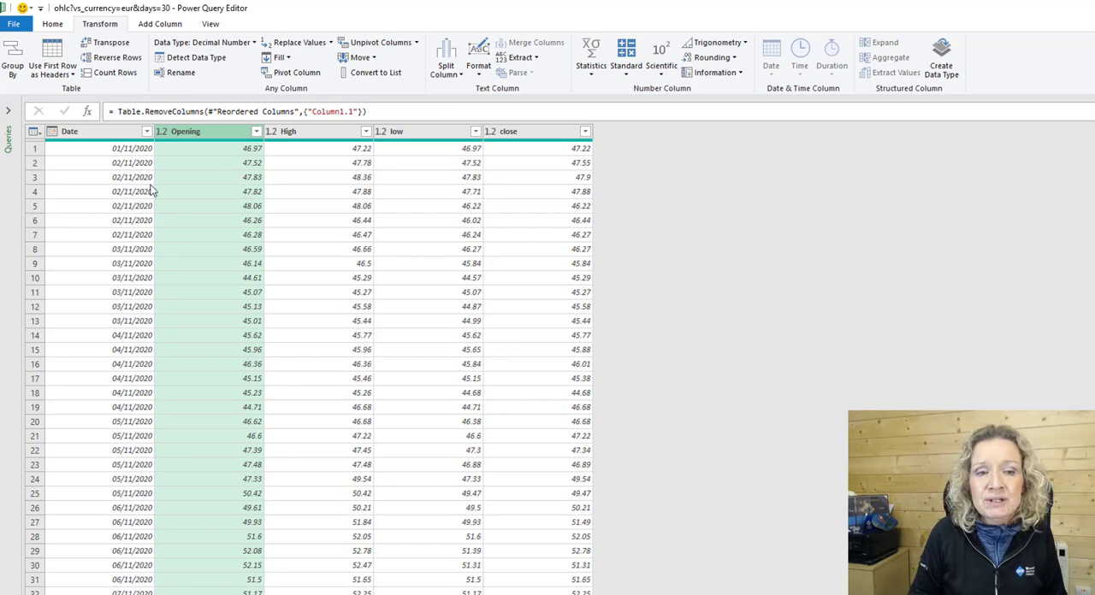
Change the data type of the Opening, High, low and close columns together to Currency.
left_click(102, 135)
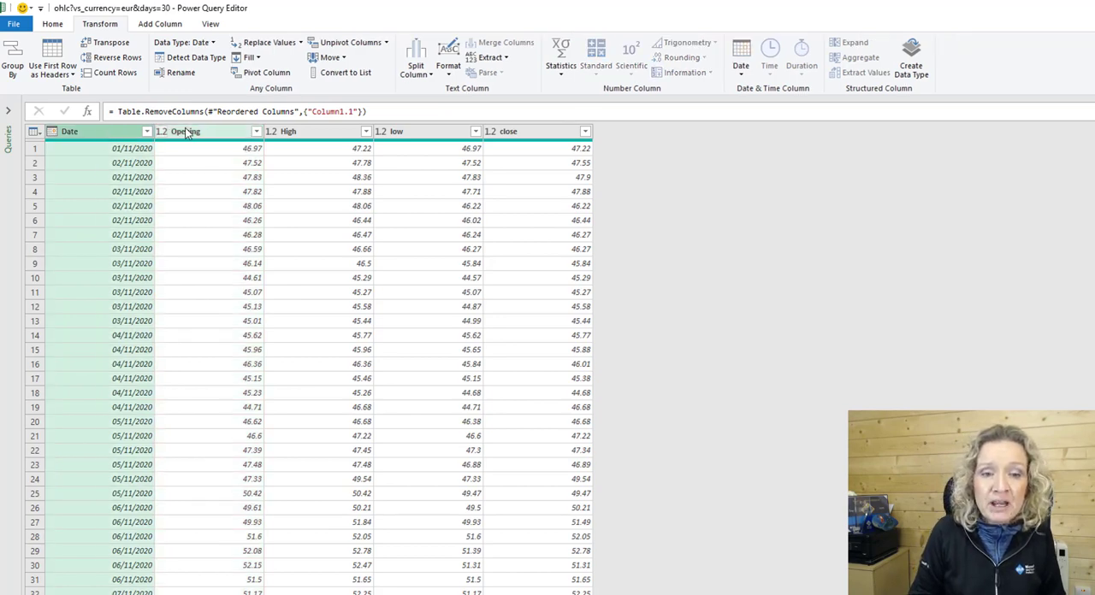
left_click(163, 131)
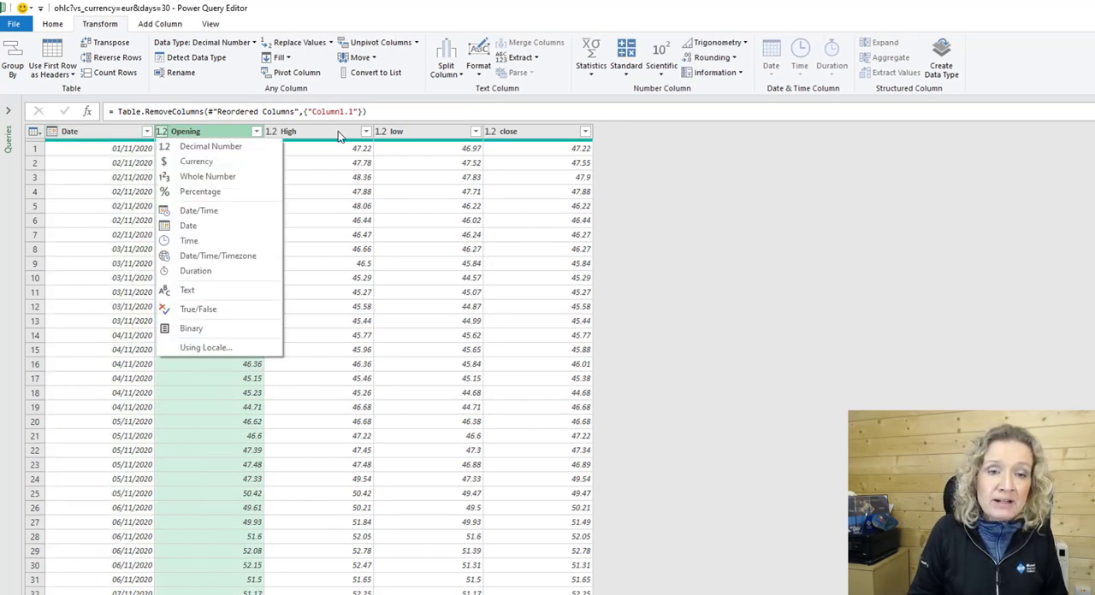
left_click(52, 24)
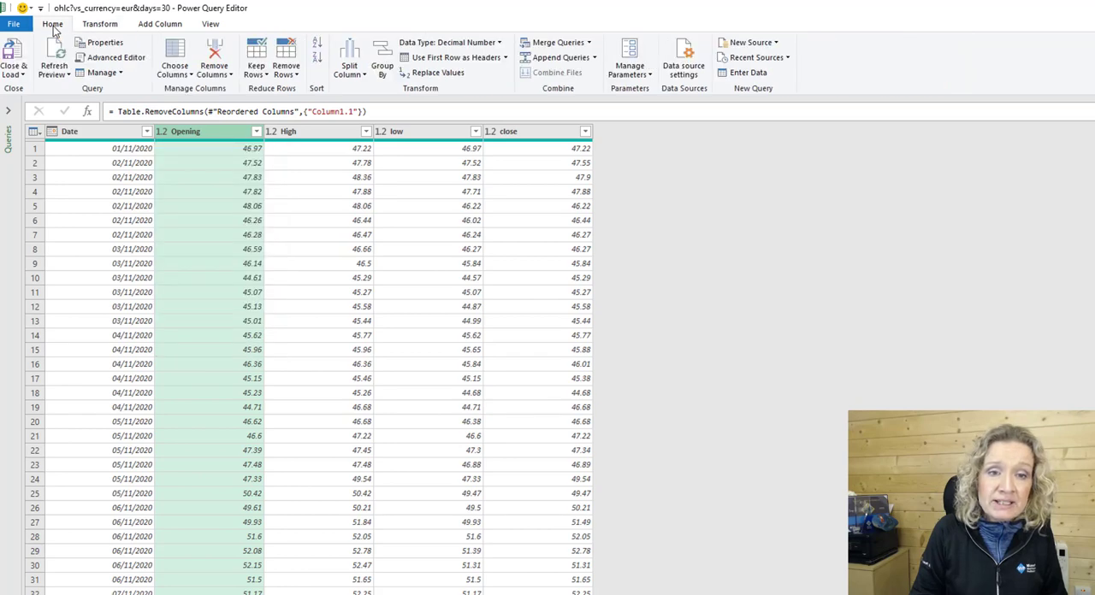
left_click(101, 26)
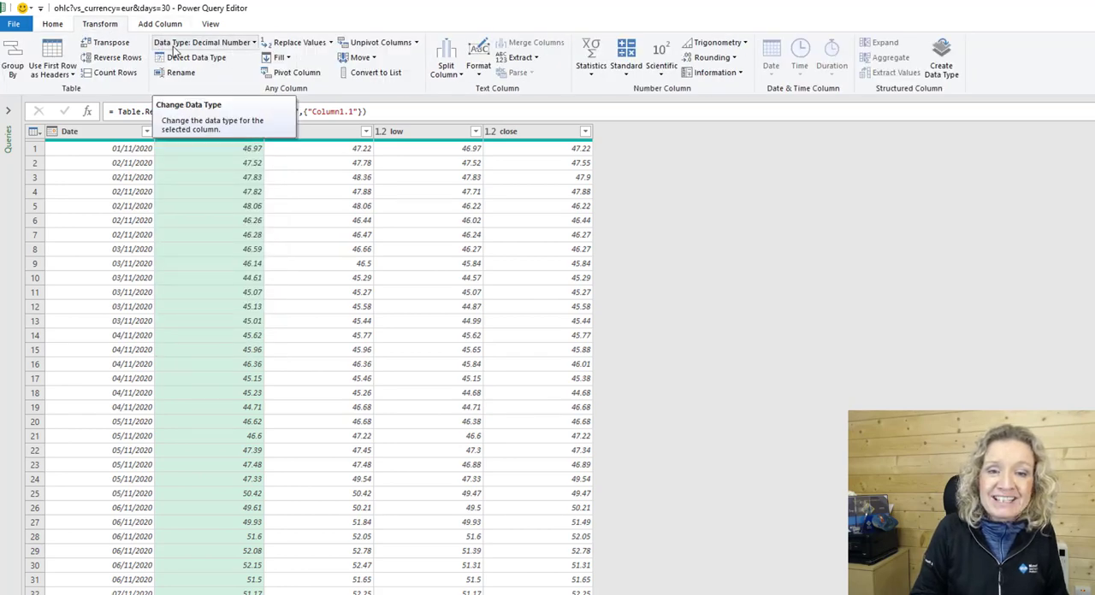
left_click(324, 132)
left_click(437, 130)
left_click(518, 132)
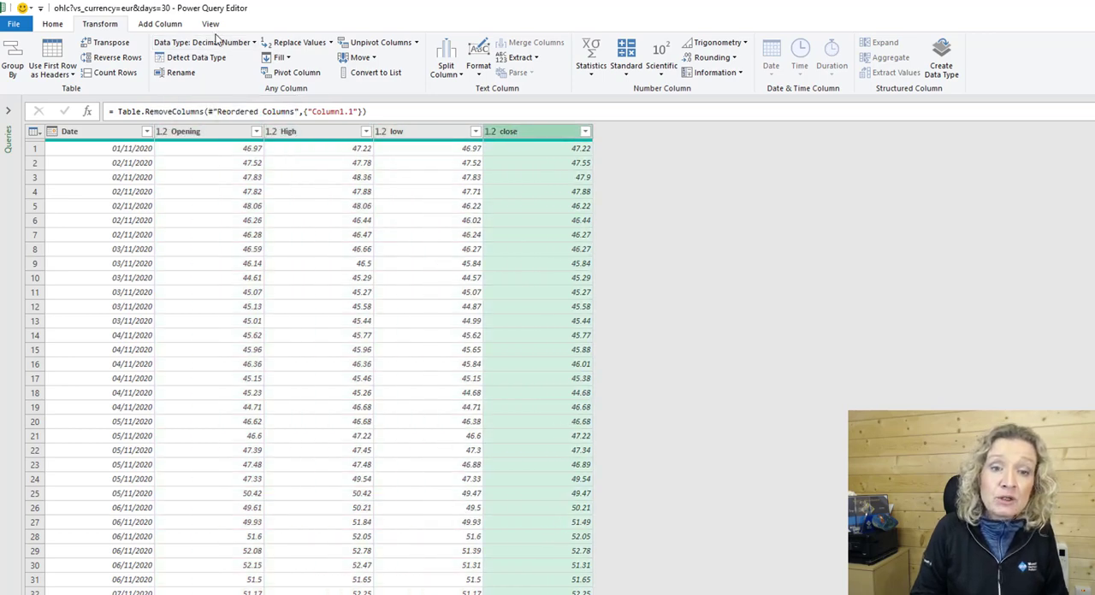
left_click(197, 131, "shift")
left_click(217, 44)
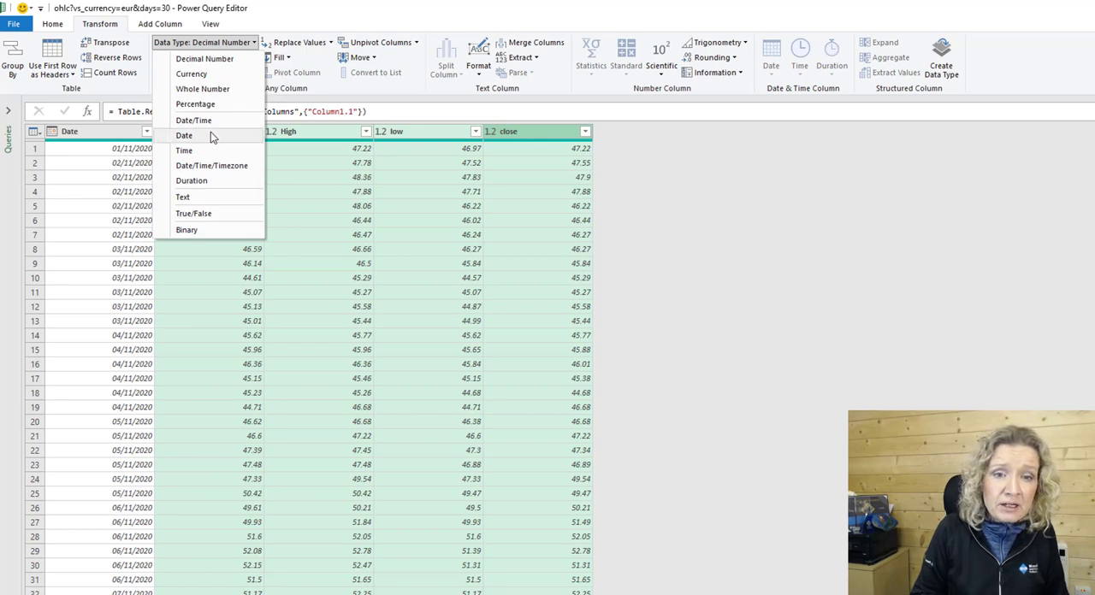
left_click(200, 75)
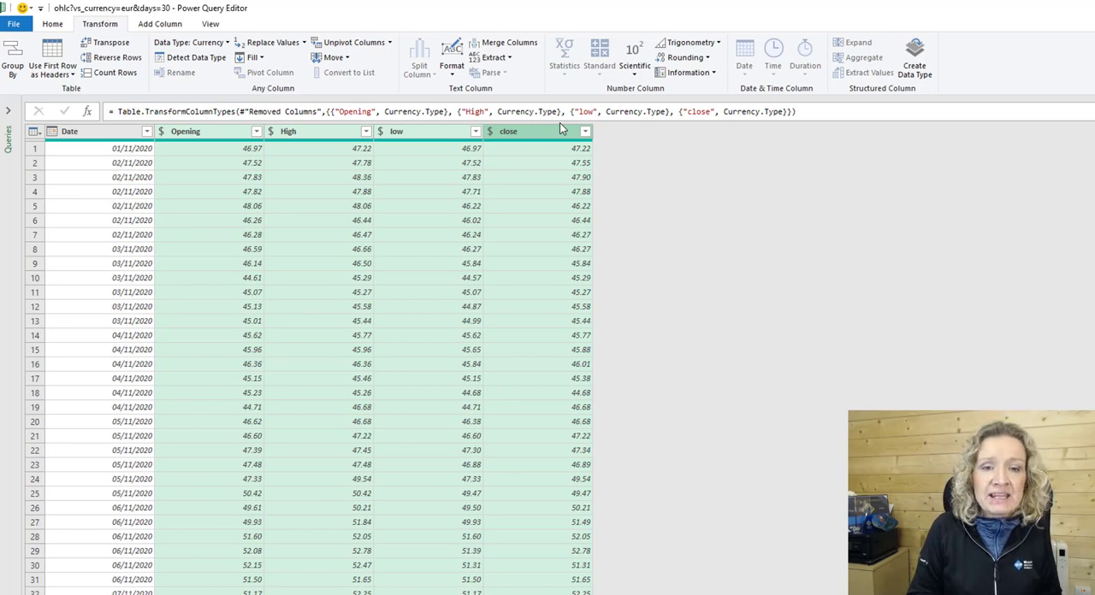
Change the Opening, High, low and close columns to Decimal Number, replacing the current conversion, and load the query to the worksheet.
left_click(214, 45)
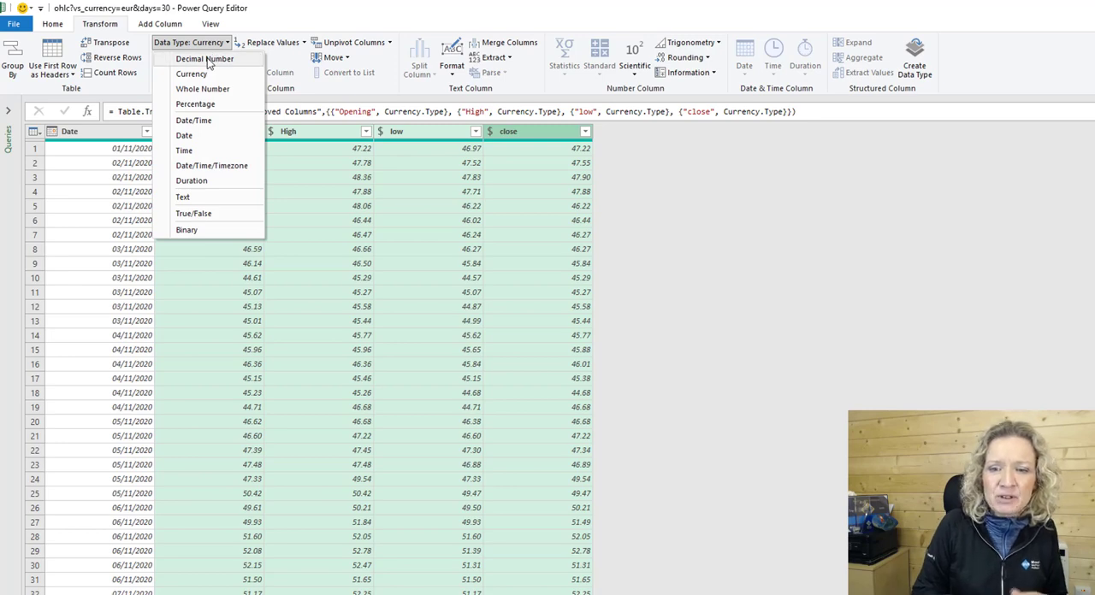
left_click(208, 62)
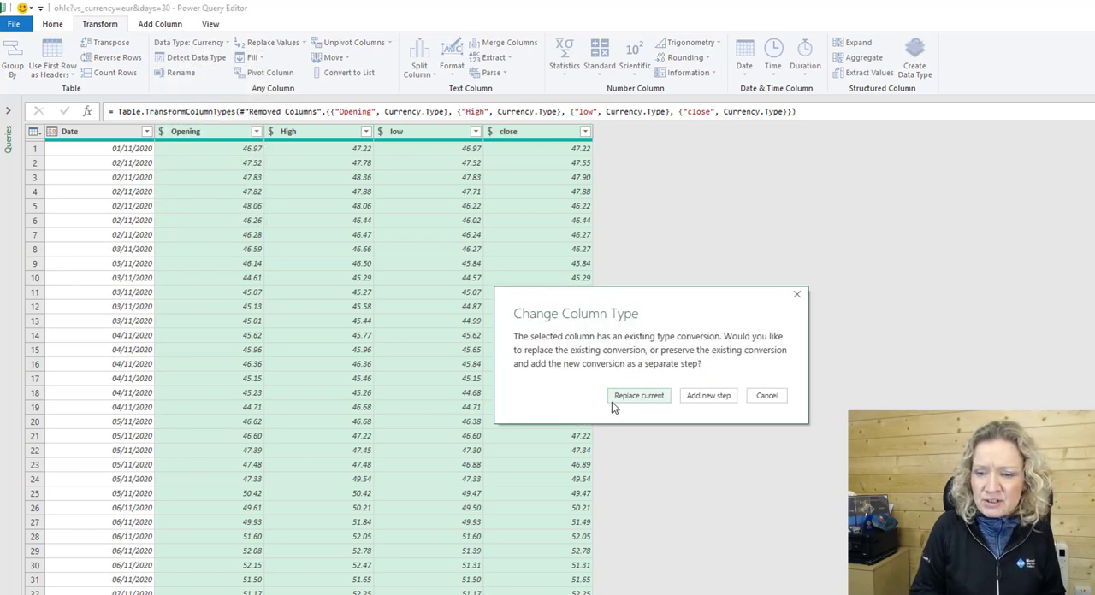
left_click(631, 399)
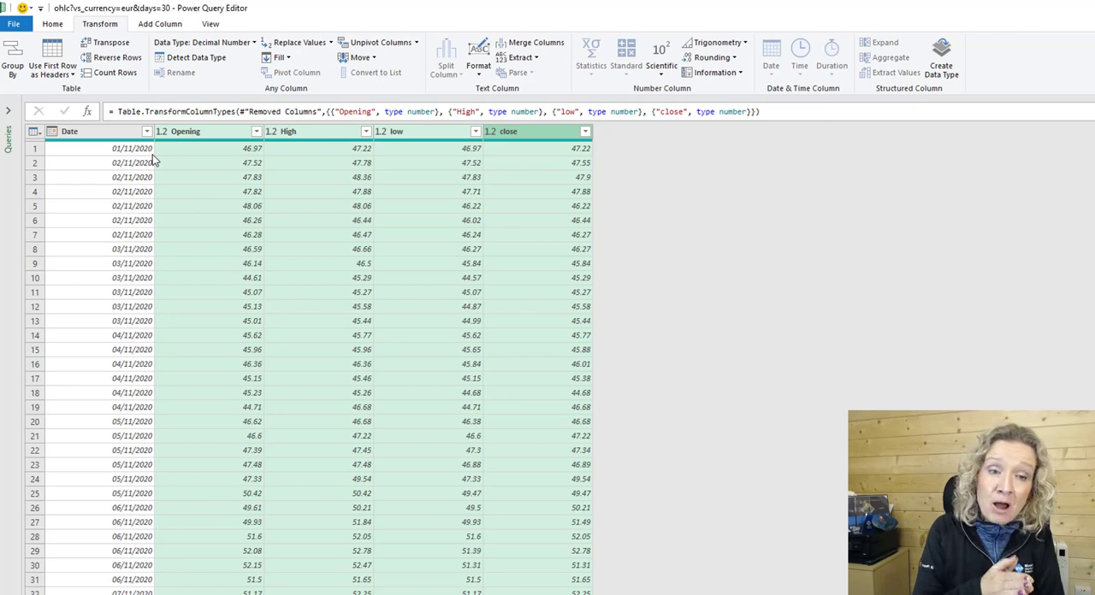
left_click(14, 24)
left_click(39, 49)
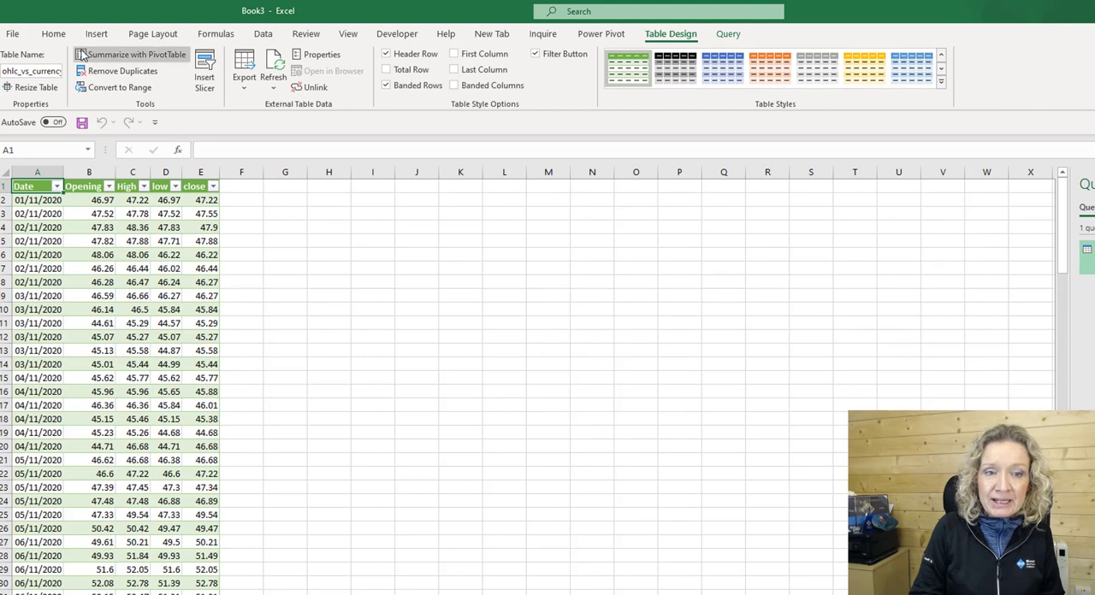
left_click(9, 73)
left_click_drag(8, 75, 32, 75)
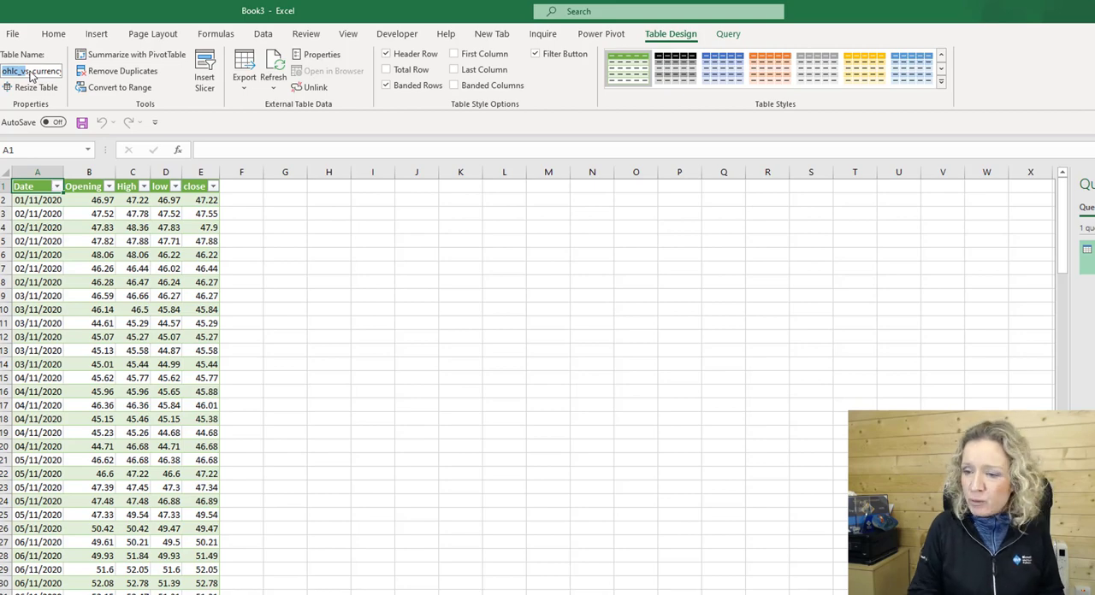
key("Return")
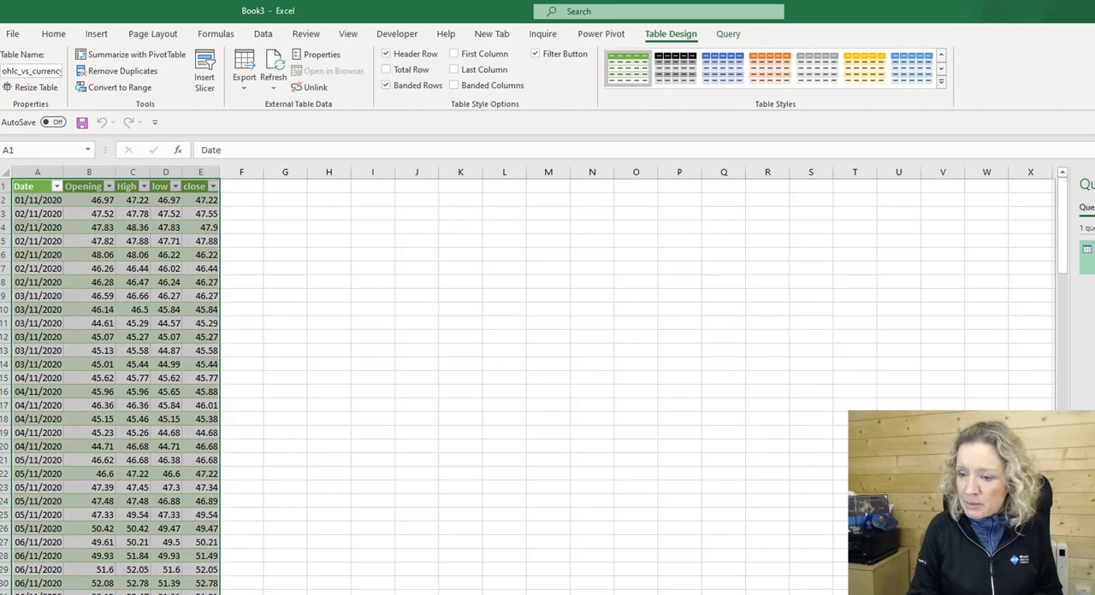
Rename the query to 30 days OHLC in the Power Query Editor and load it back to the worksheet.
right_click(1086, 256)
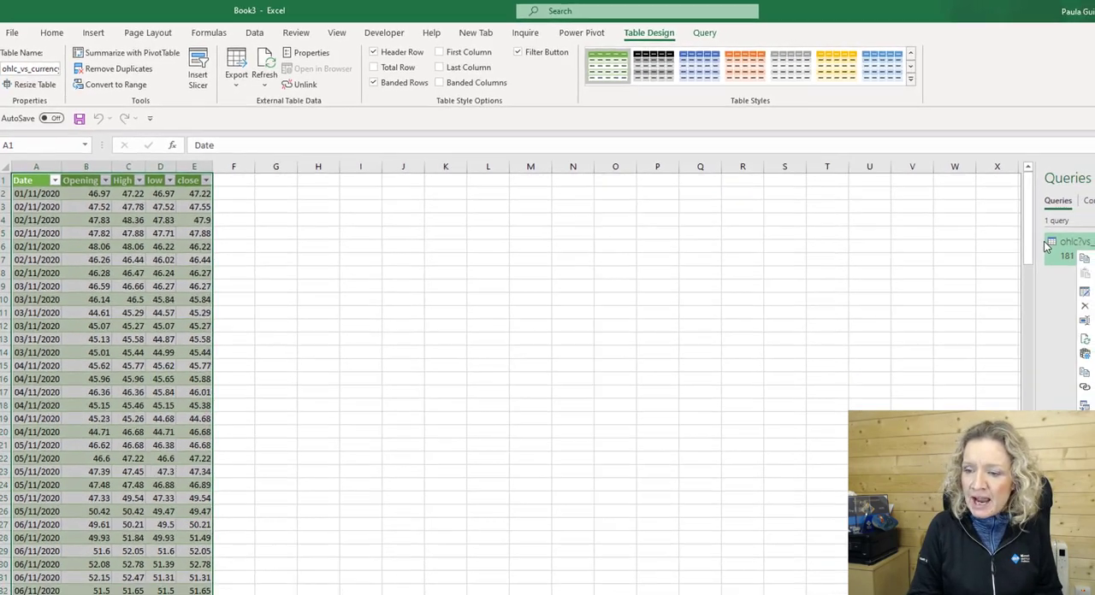
left_click(976, 259)
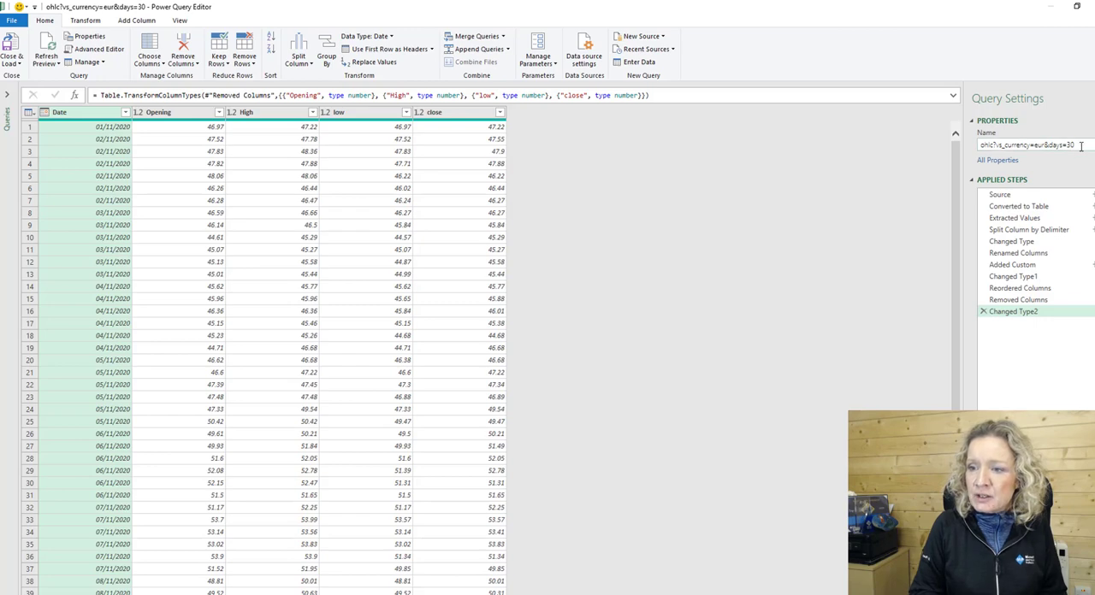
left_click_drag(1080, 146, 924, 151)
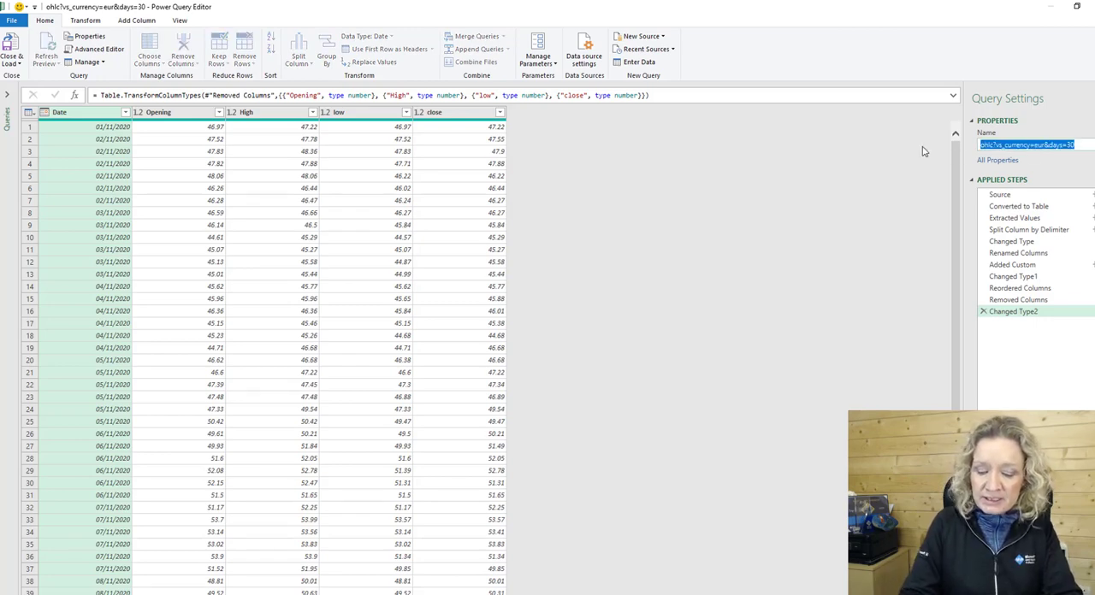
type("30 days")
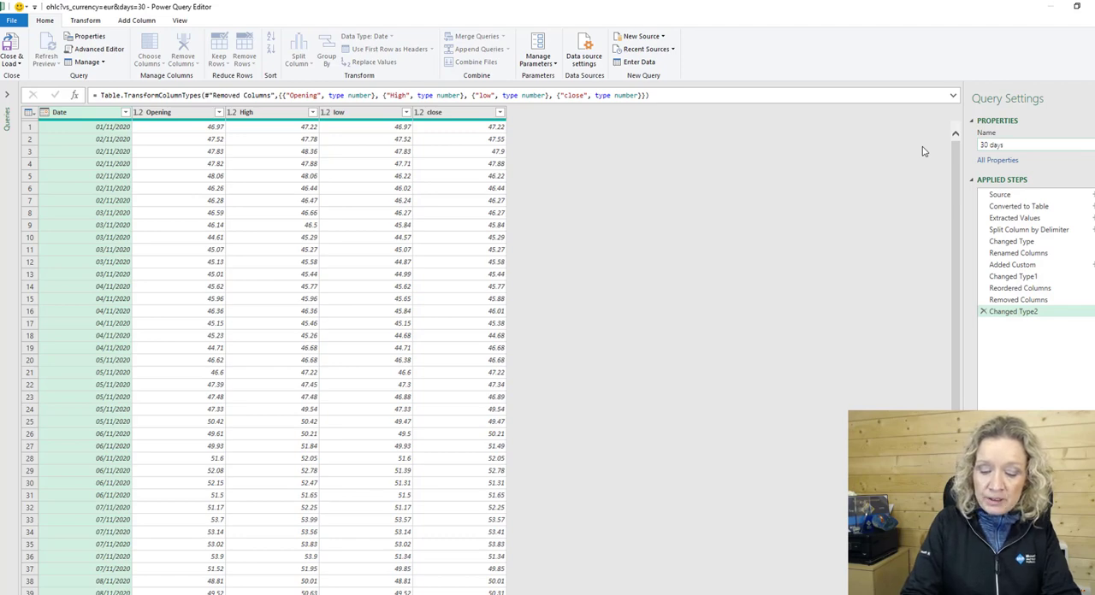
type(" OHLC")
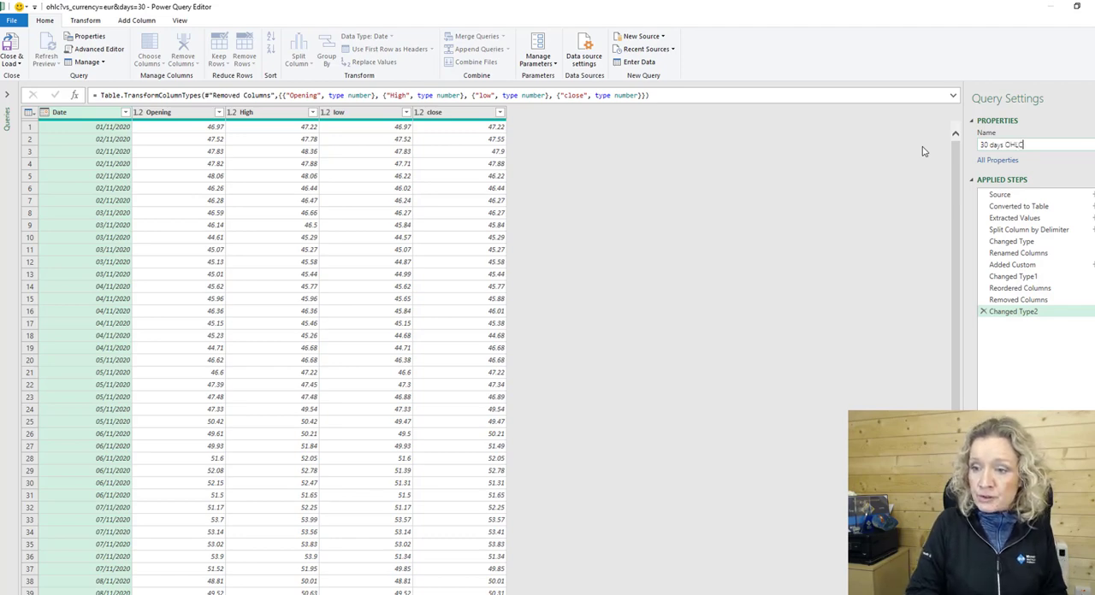
key("Return")
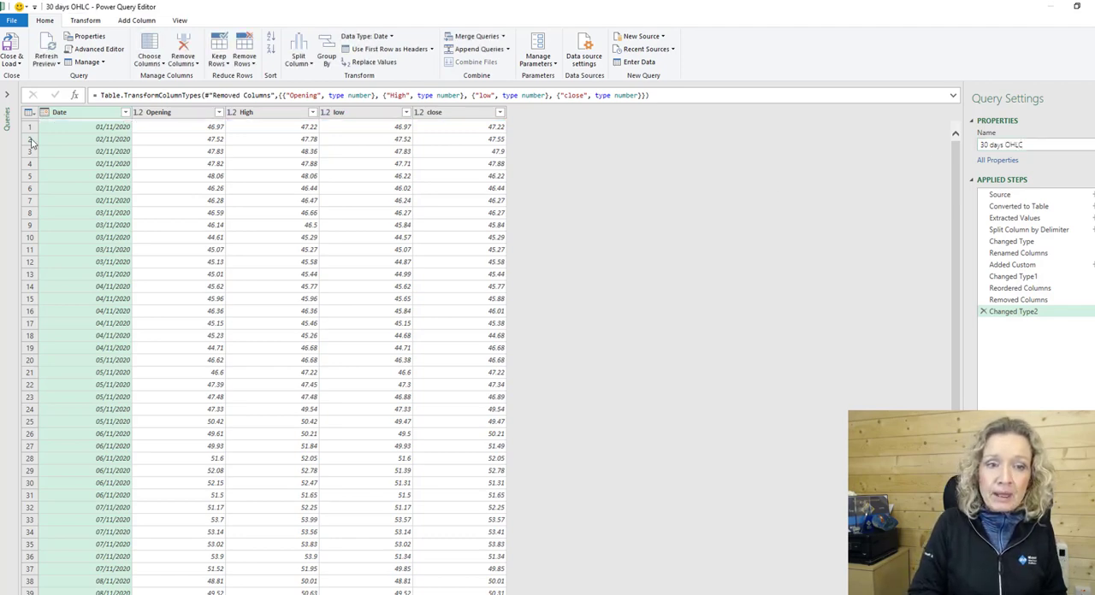
left_click(11, 64)
left_click(17, 76)
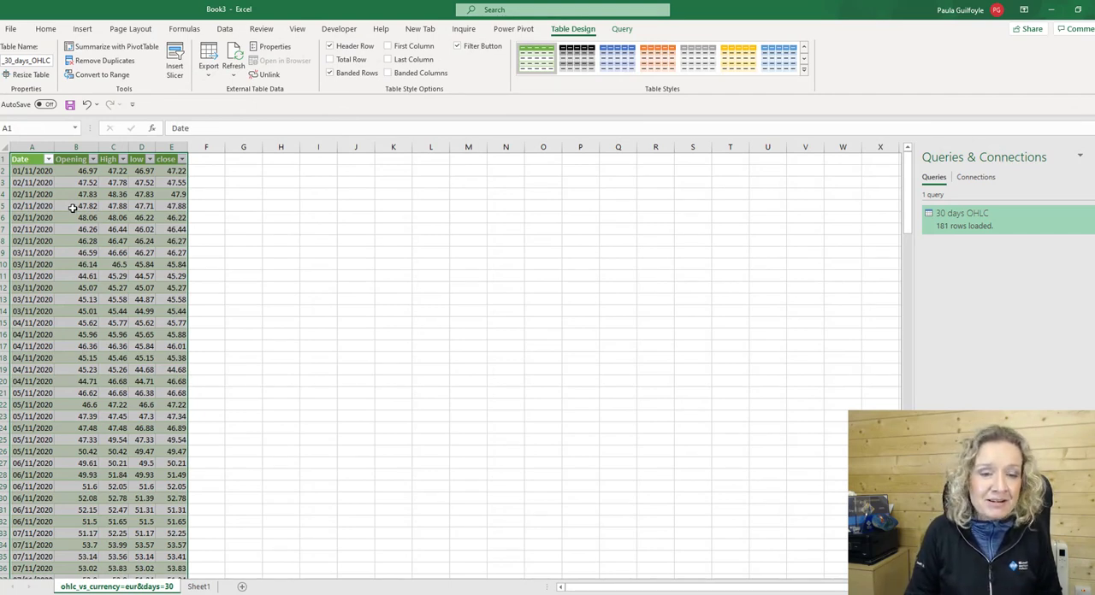
Insert an Open-High-Low-Close stock chart from all data rows of the Date, Opening, High, low and close columns.
left_click_drag(26, 171, 182, 169)
key("ctrl+shift+Down")
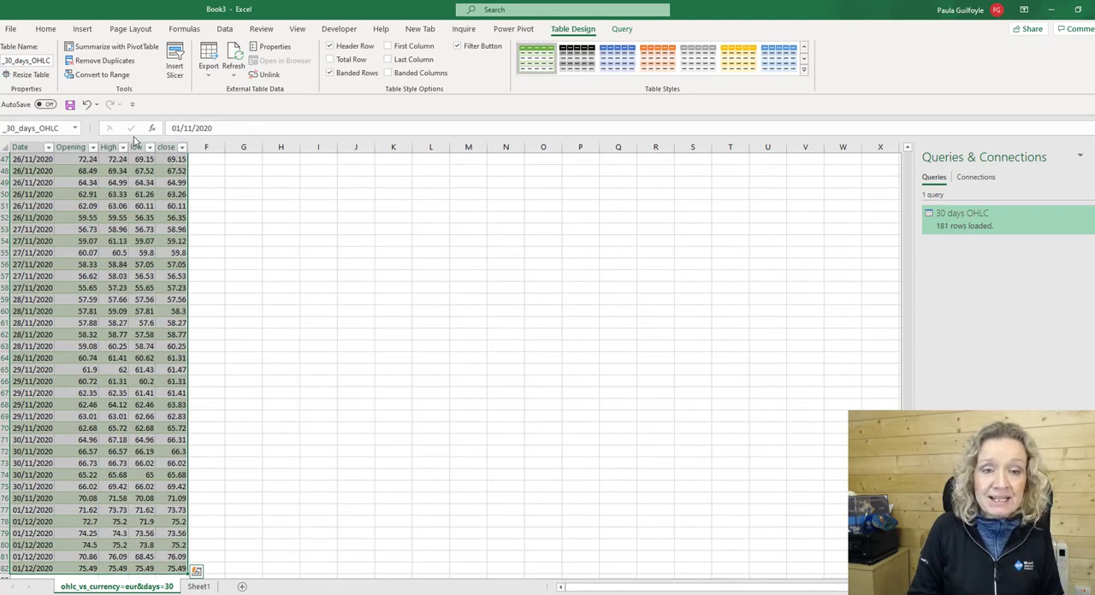
left_click(40, 30)
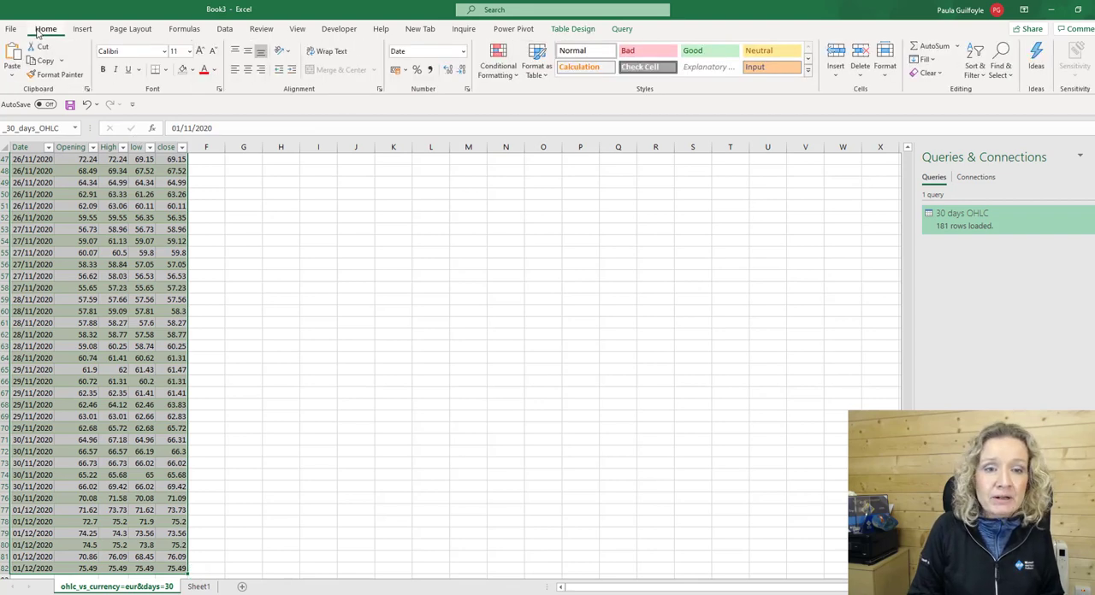
left_click(82, 29)
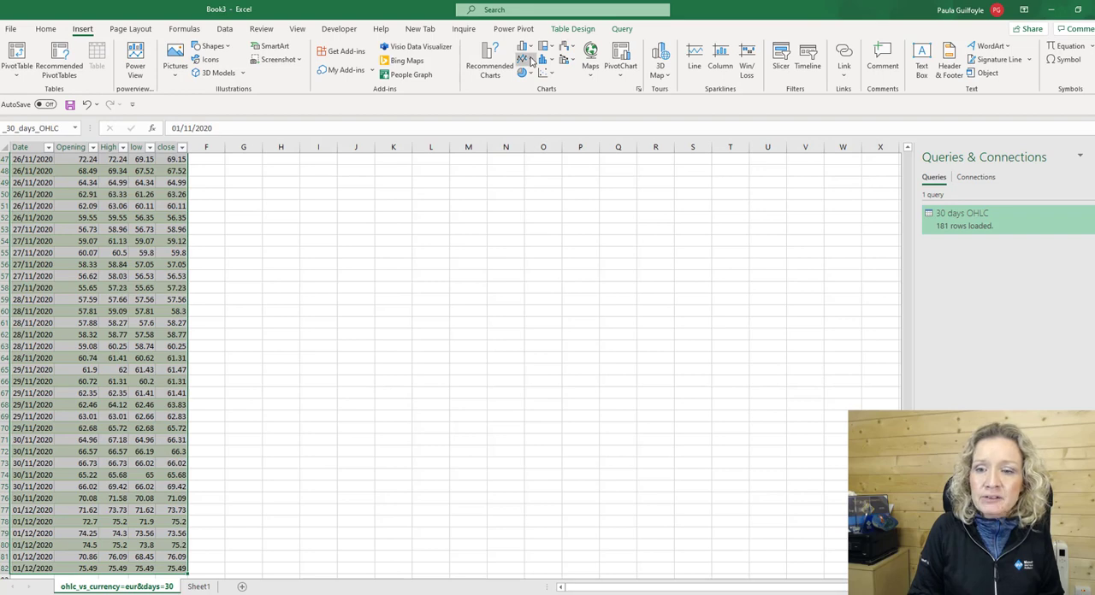
left_click(569, 48)
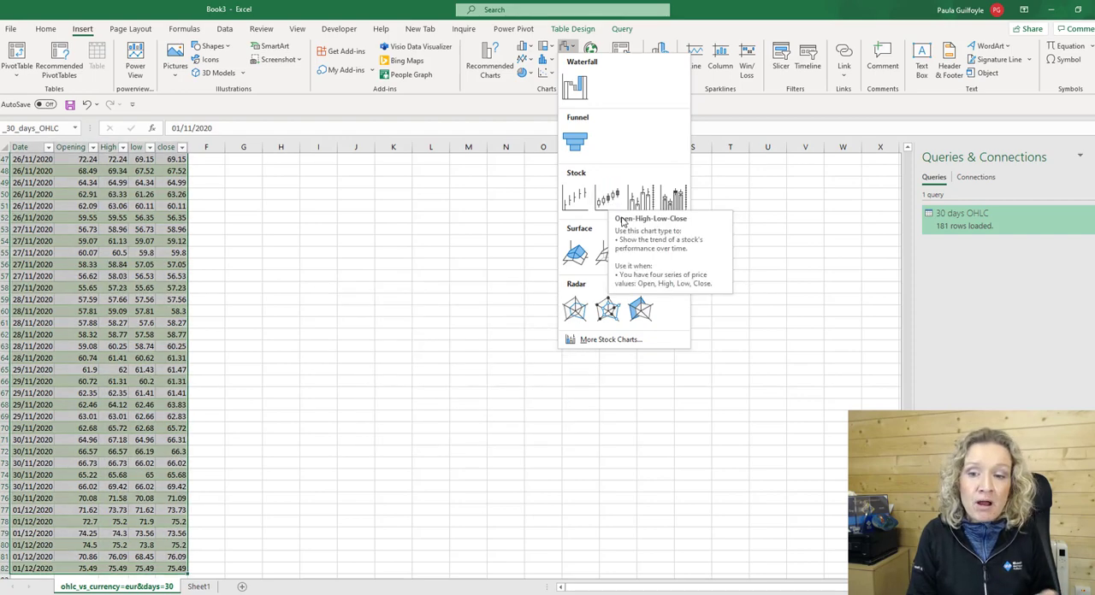
left_click_drag(908, 547, 911, 167)
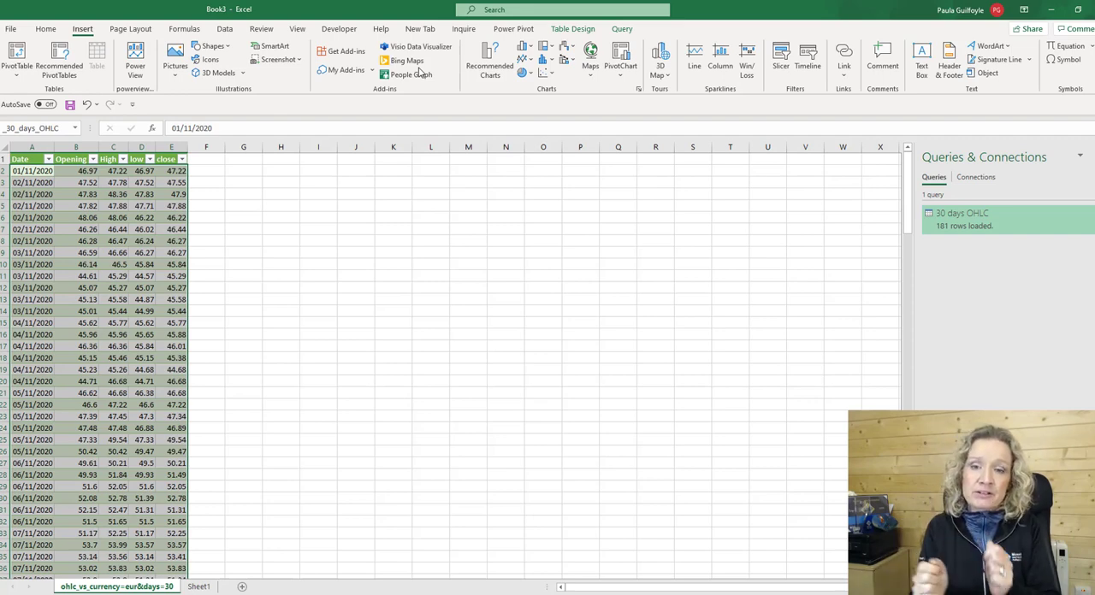
left_click(567, 47)
left_click(606, 199)
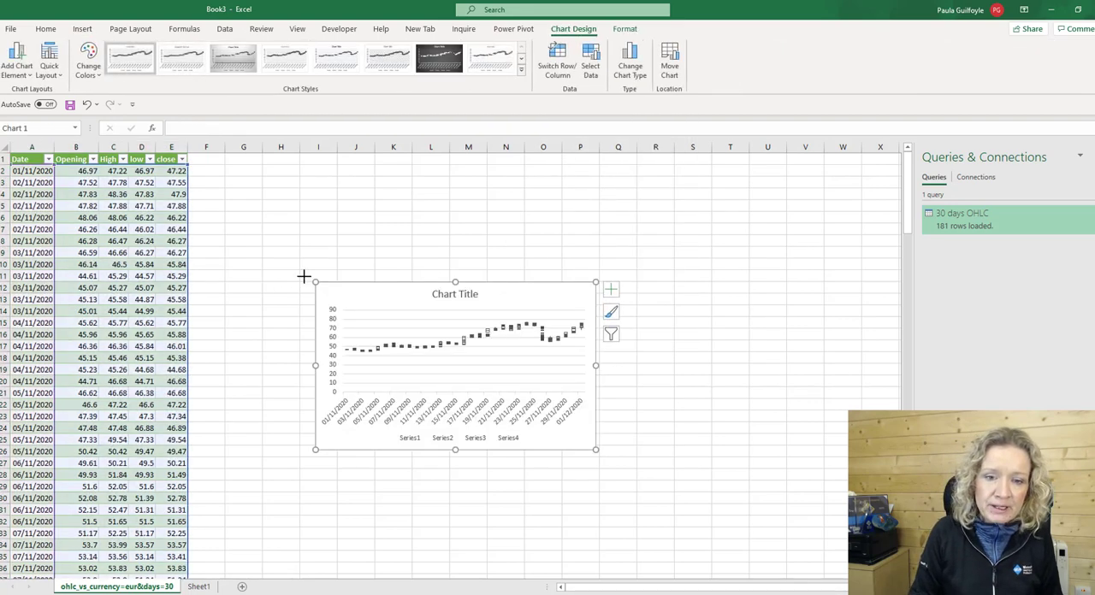
Enlarge the stock chart to span about columns F to U and rows 2 to 30, and delete its legend.
left_click_drag(303, 276, 197, 167)
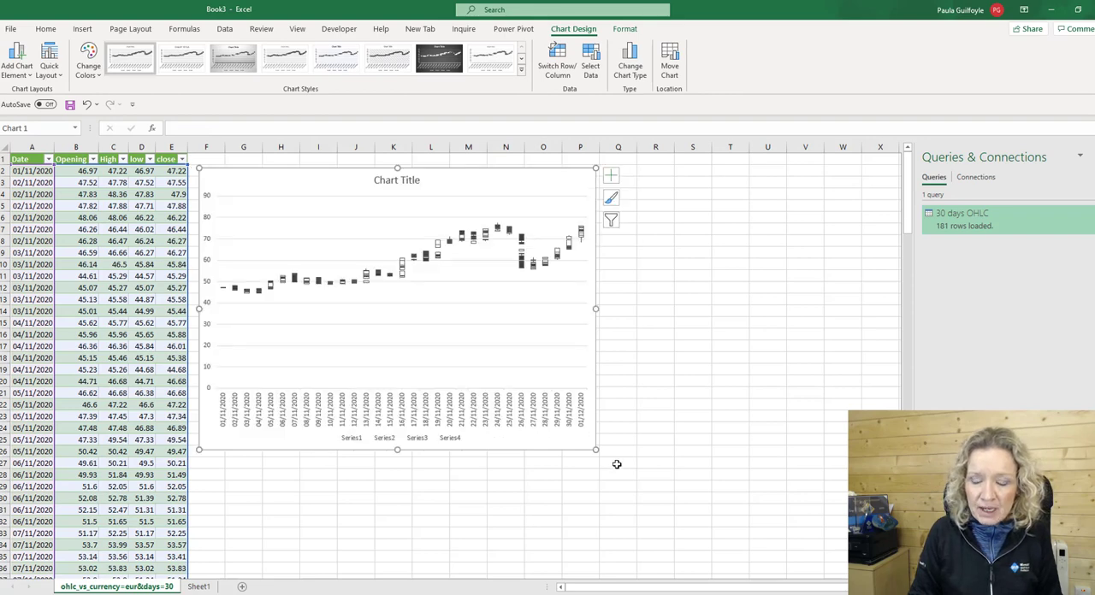
left_click_drag(595, 450, 796, 416)
left_click_drag(795, 417, 796, 497)
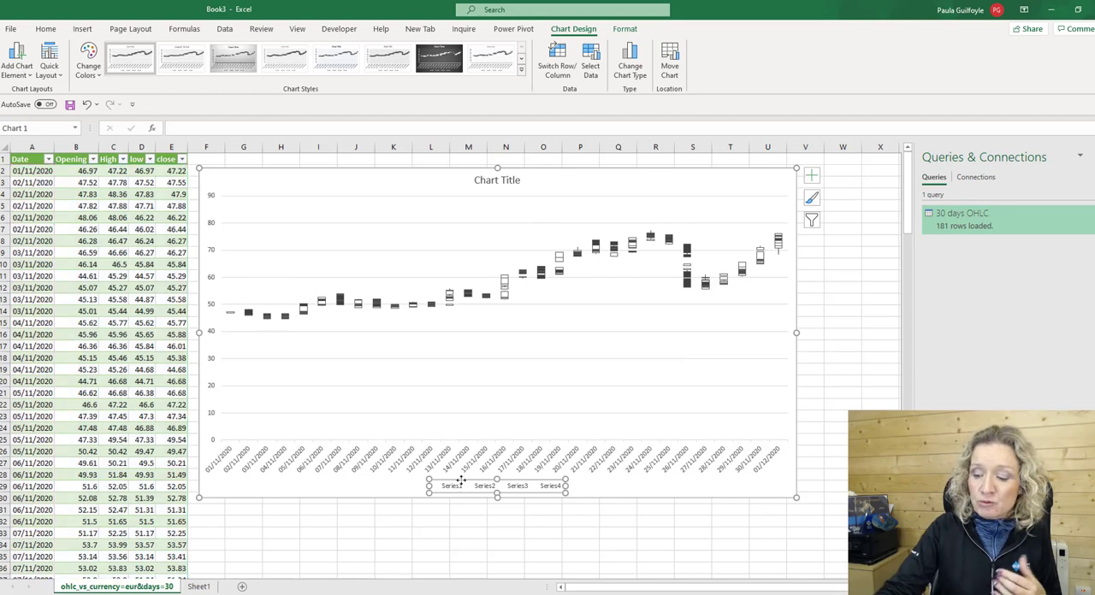
key("Delete")
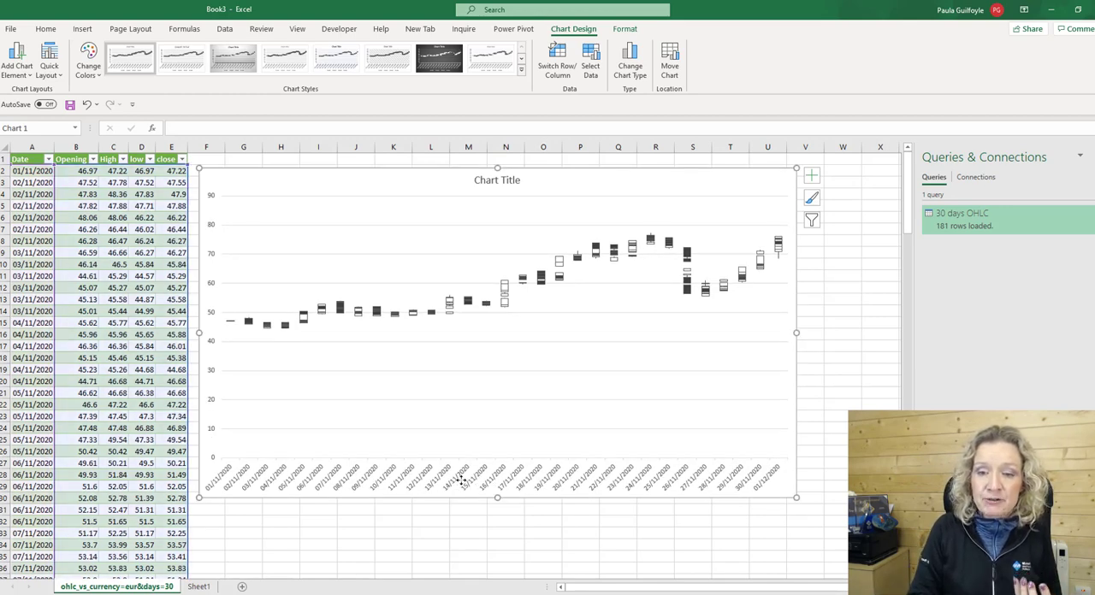
left_click(505, 177)
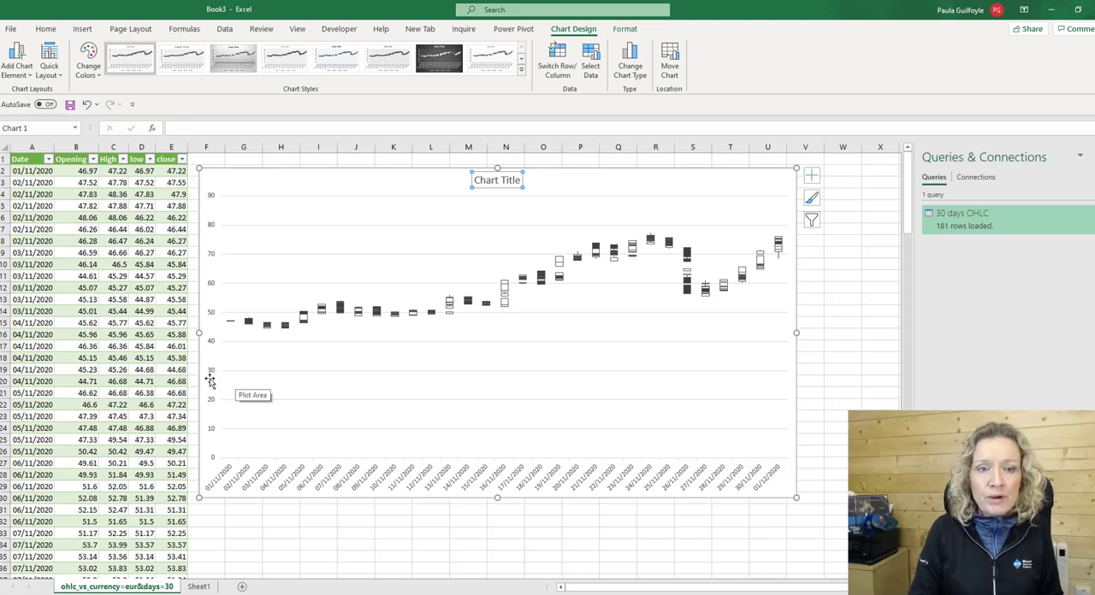
Refresh all data connections in the workbook to update the OHLC table and its stock chart.
left_click(51, 29)
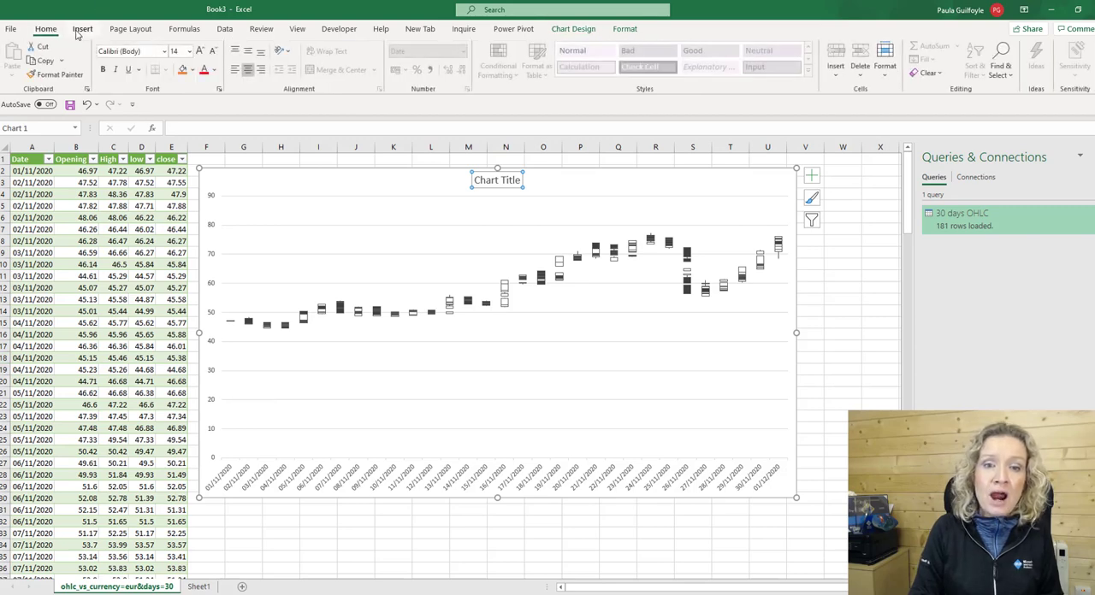
left_click(225, 28)
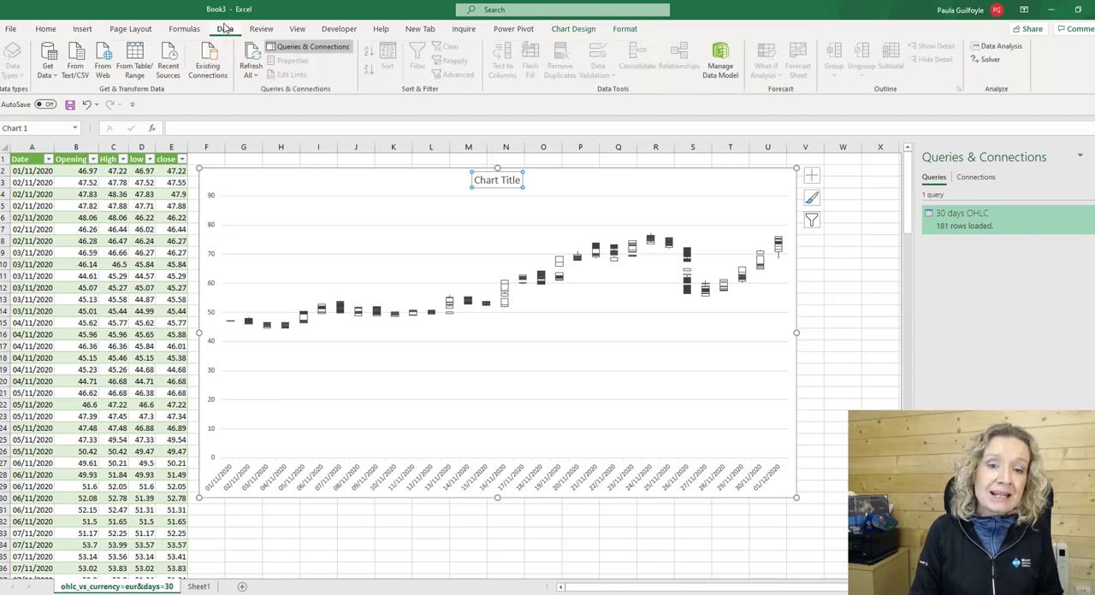
left_click(250, 75)
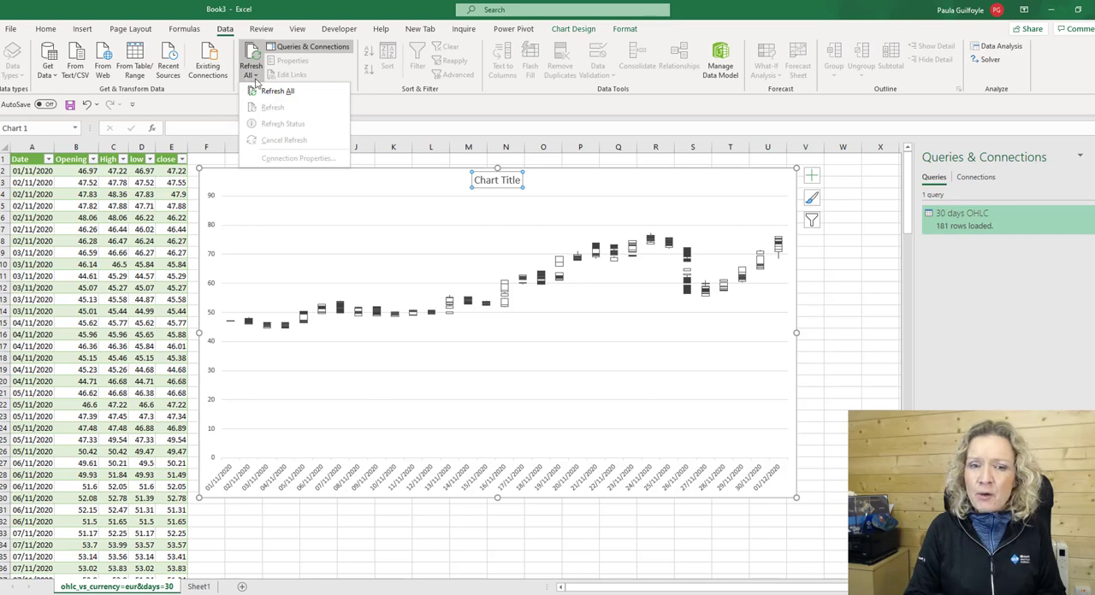
left_click(276, 91)
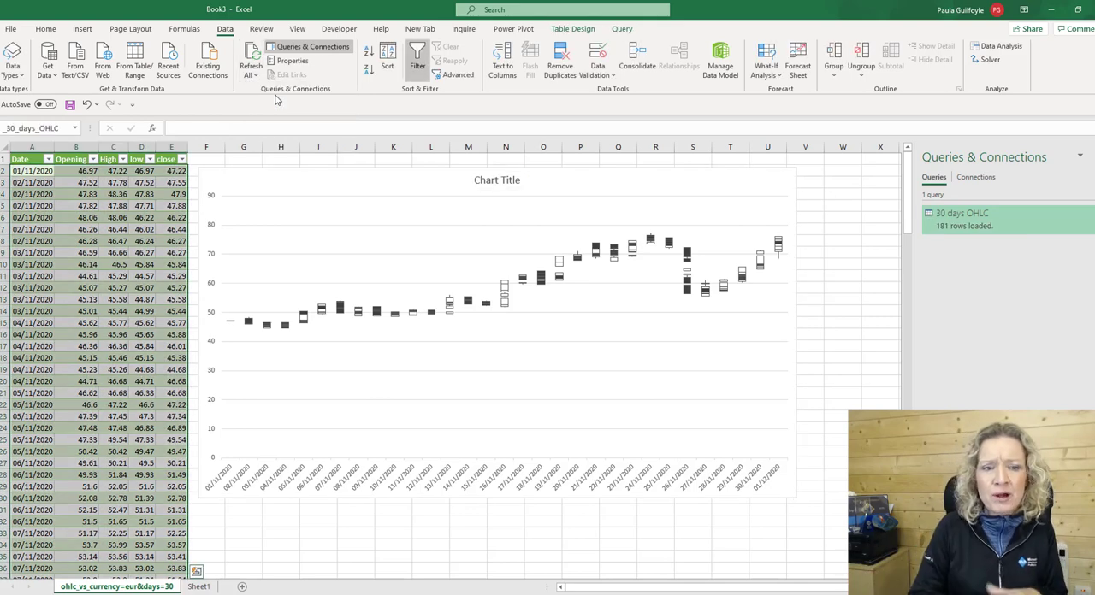